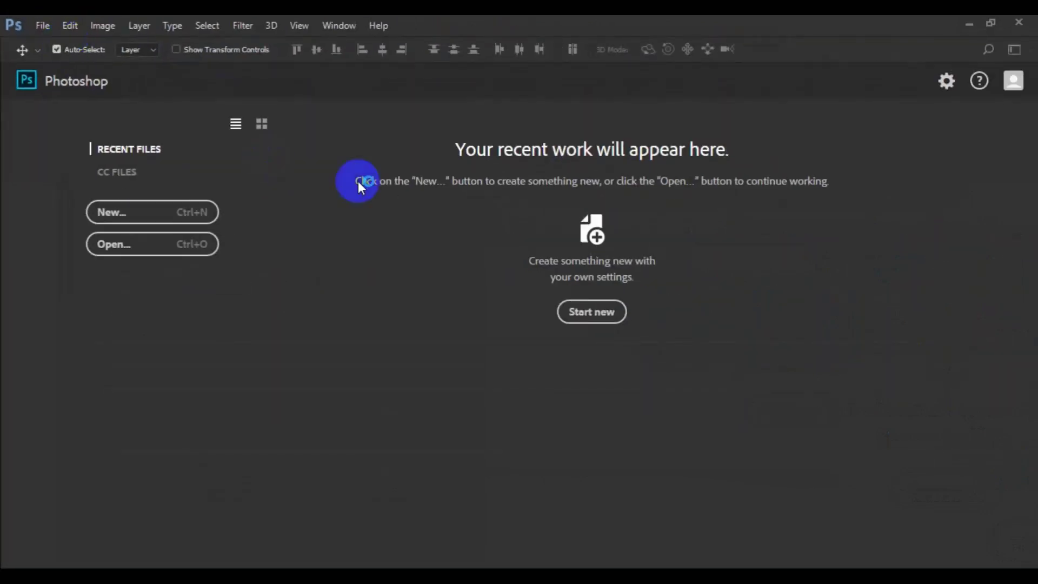
Step: Start a new document and name it "Fashion Facebook cover Banner"
{"action": "left_click", "coordinate": [573, 310]}
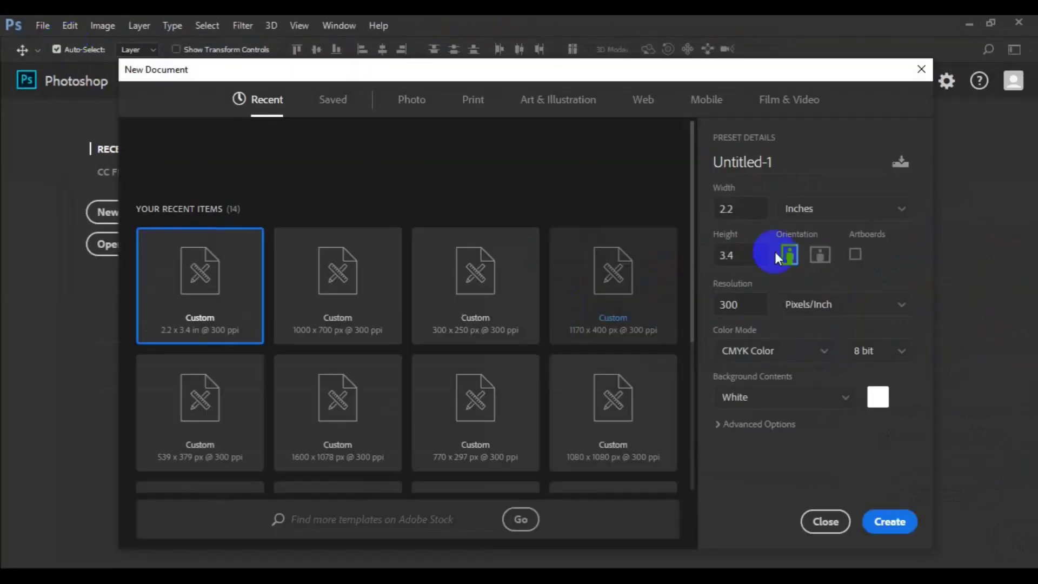
{"action": "left_click", "coordinate": [765, 154]}
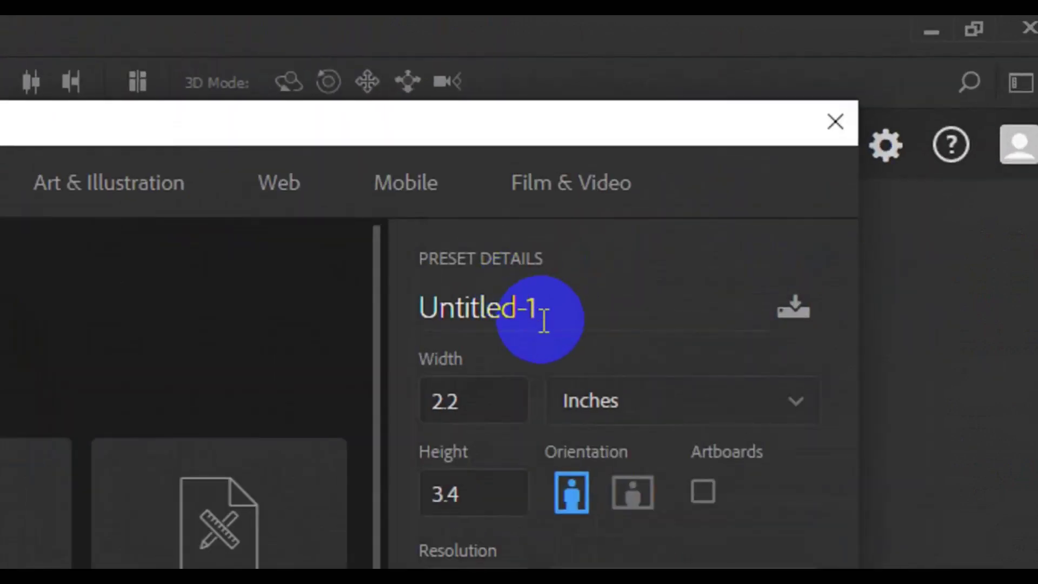
{"action": "left_click", "coordinate": [543, 319]}
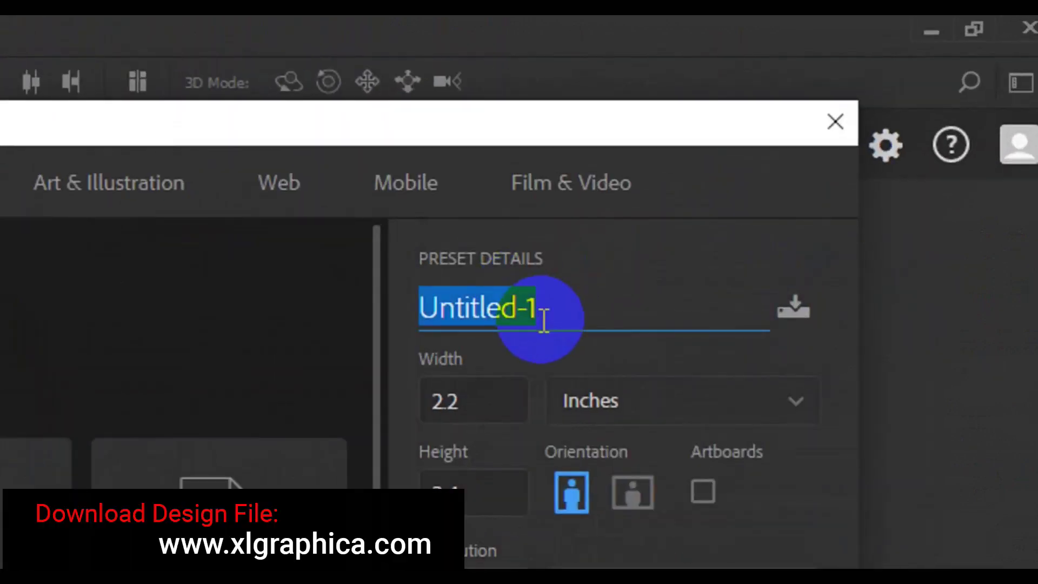
{"action": "type", "text": "Fas"}
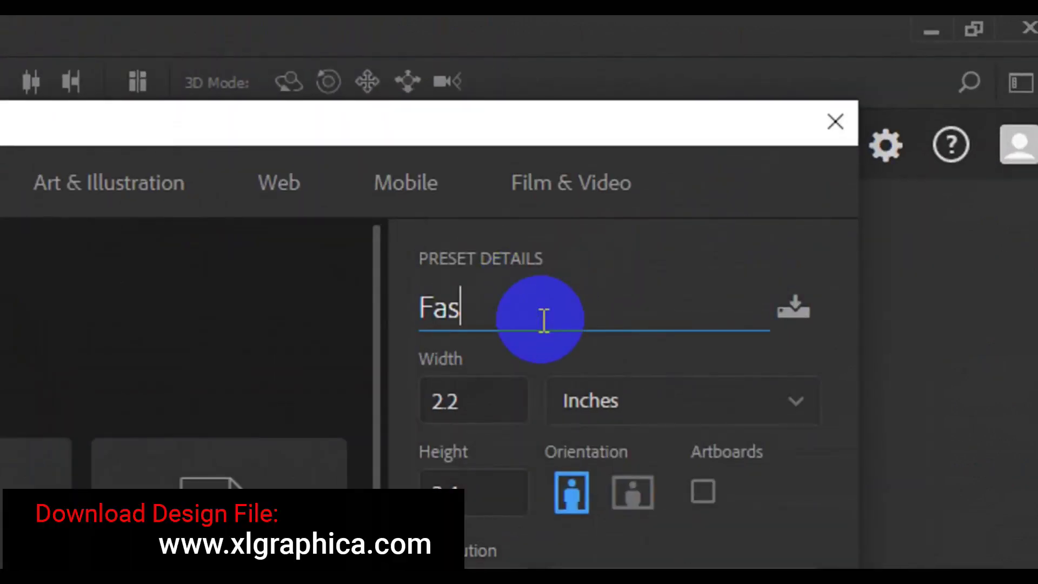
{"action": "type", "text": "hion Facebo"}
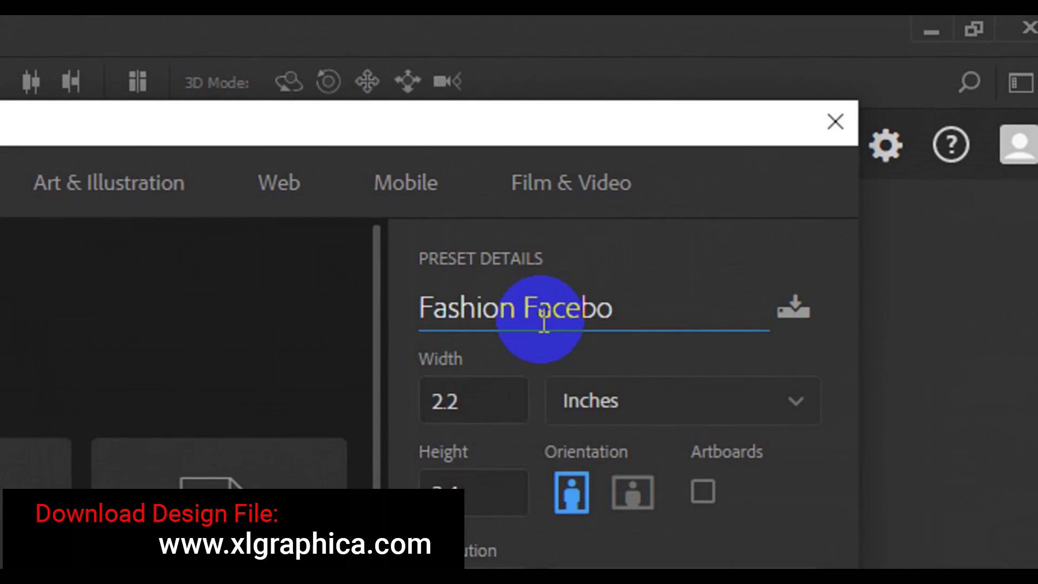
{"action": "type", "text": "ok cover "}
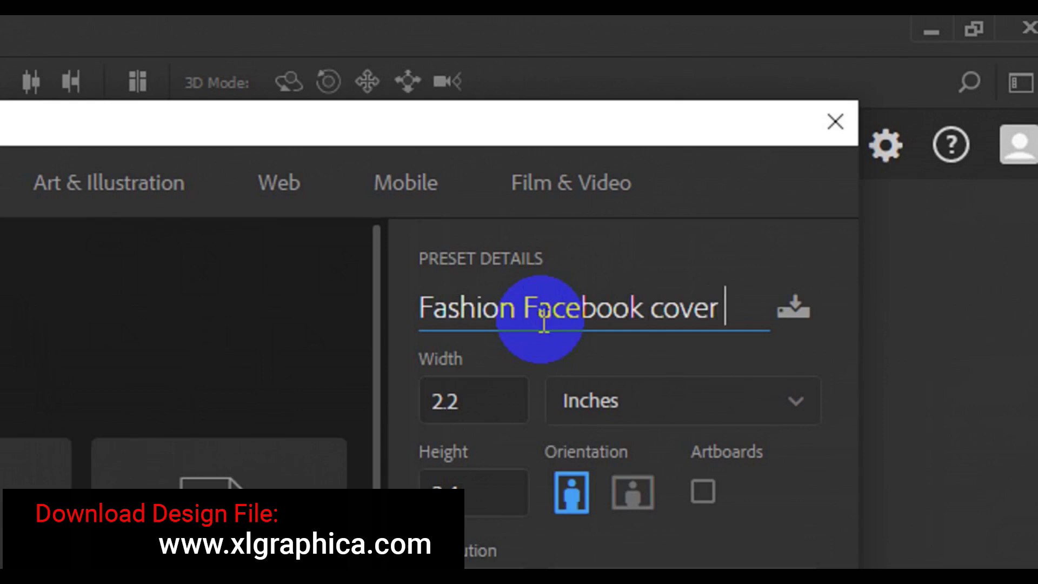
{"action": "type", "text": "Banner"}
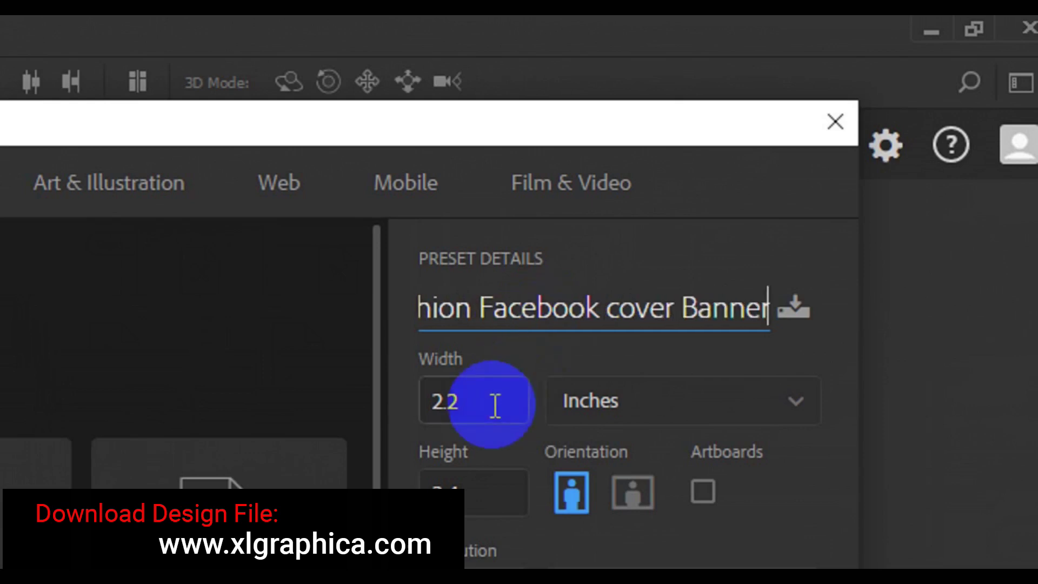
Step: Set the document size to 851 by 315 pixels and create the document
{"action": "left_click", "coordinate": [496, 406]}
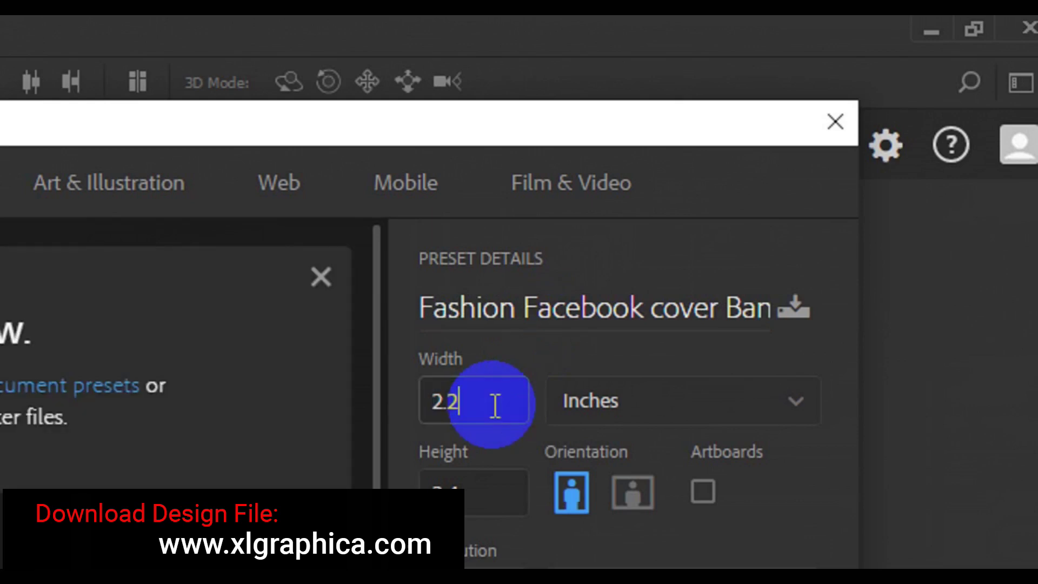
{"action": "left_click", "coordinate": [495, 406]}
{"action": "left_click", "coordinate": [779, 403]}
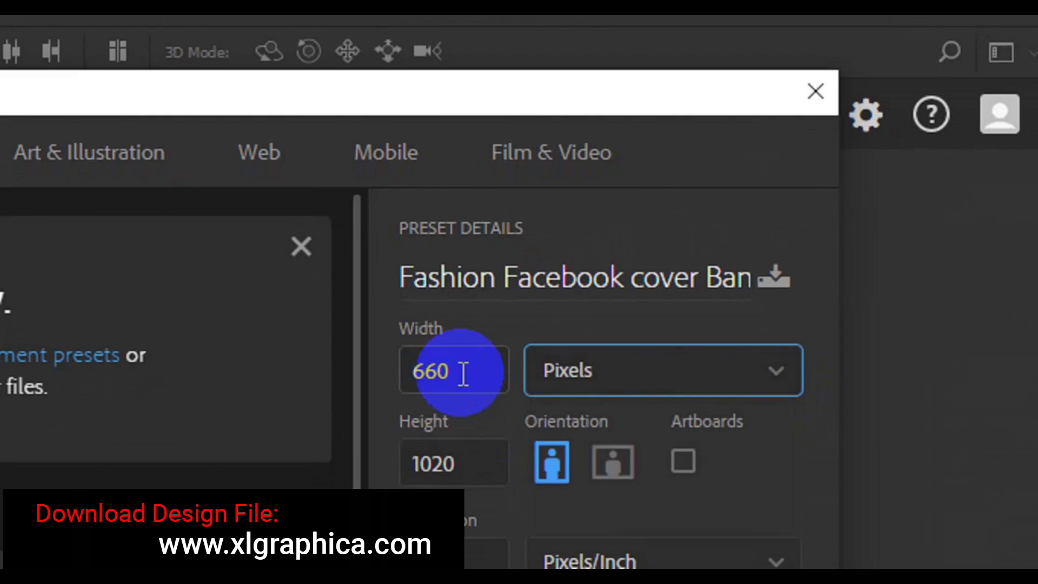
{"action": "left_click", "coordinate": [464, 374]}
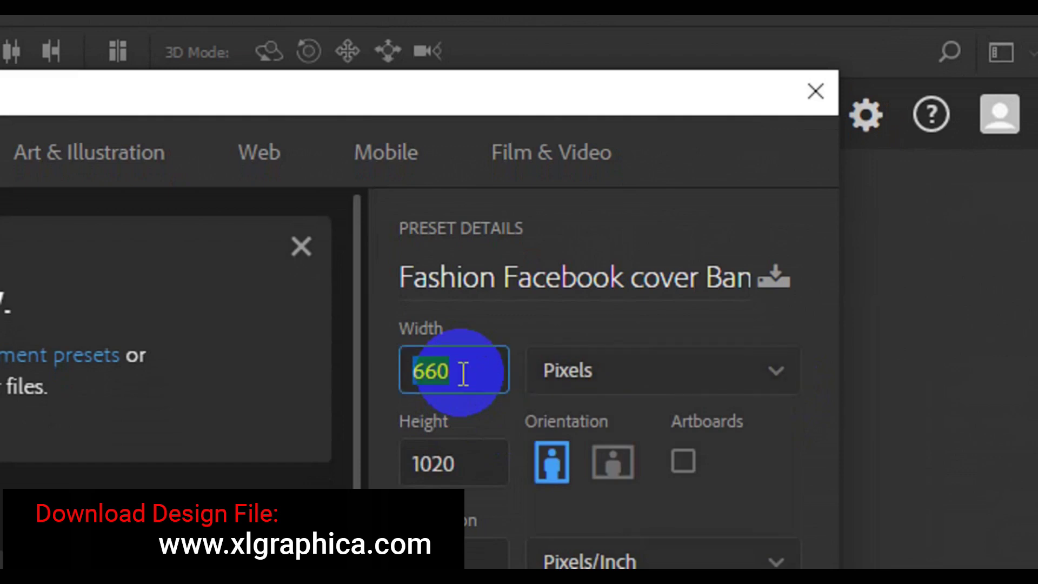
{"action": "key", "text": "BackSpace"}
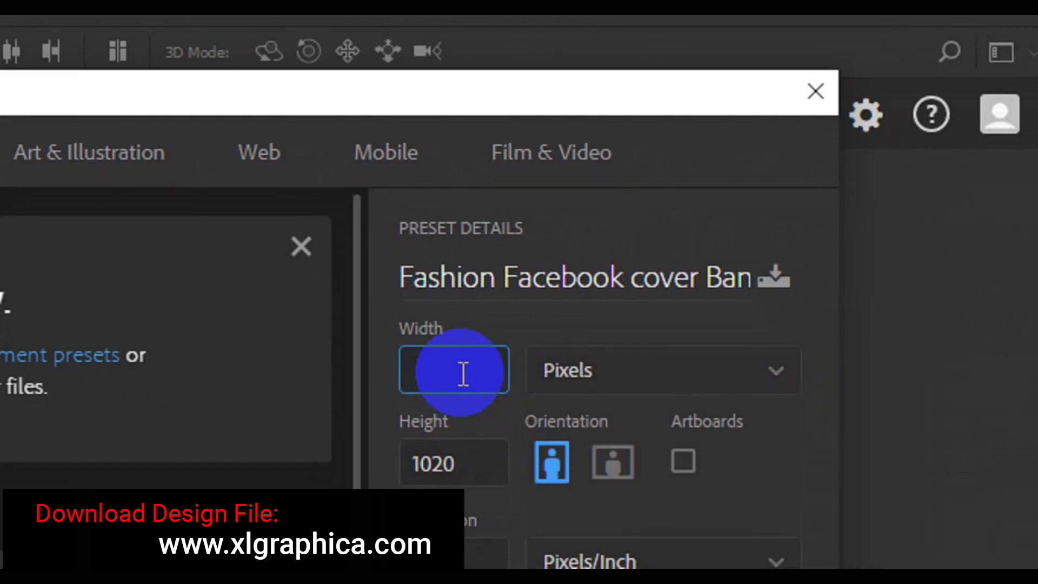
{"action": "type", "text": "851"}
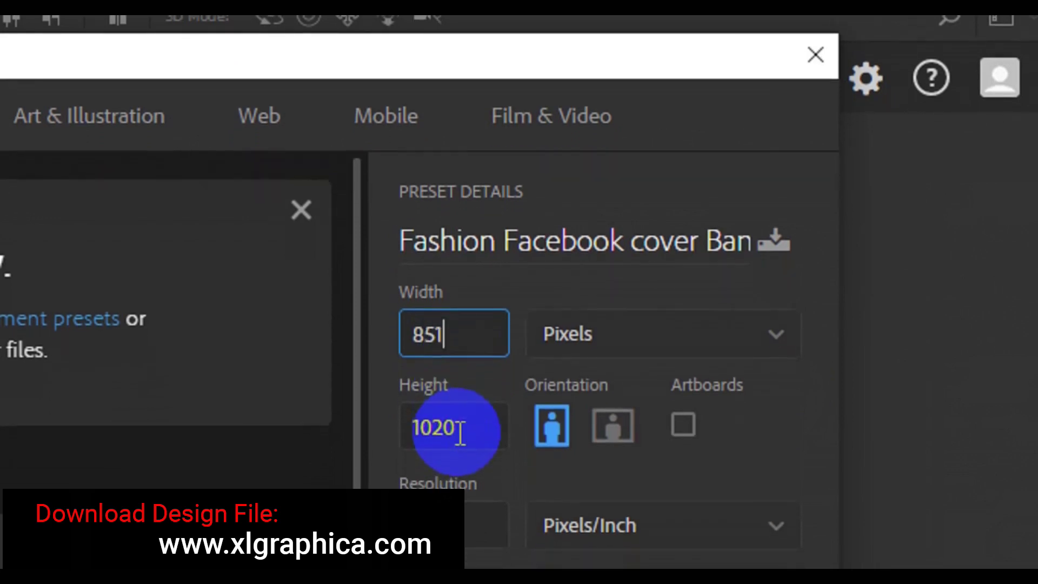
{"action": "left_click", "coordinate": [459, 431]}
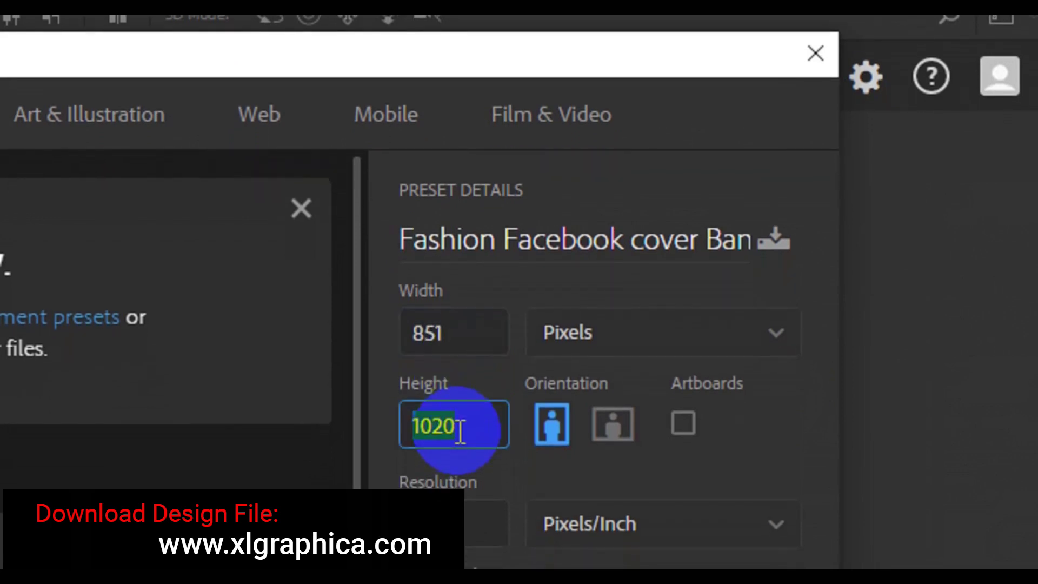
{"action": "type", "text": "315"}
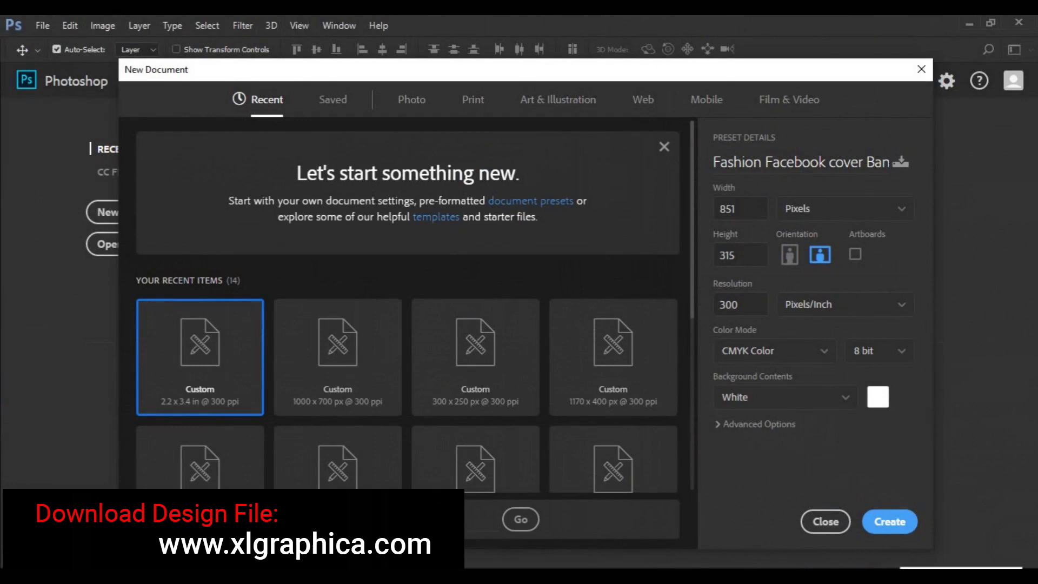
{"action": "left_click", "coordinate": [901, 525]}
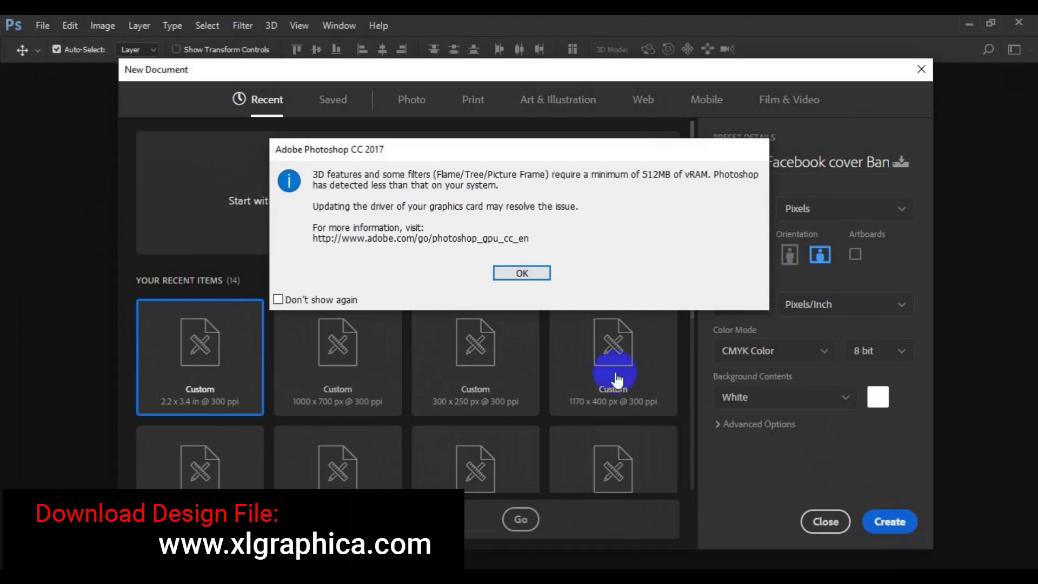
{"action": "left_click", "coordinate": [513, 274]}
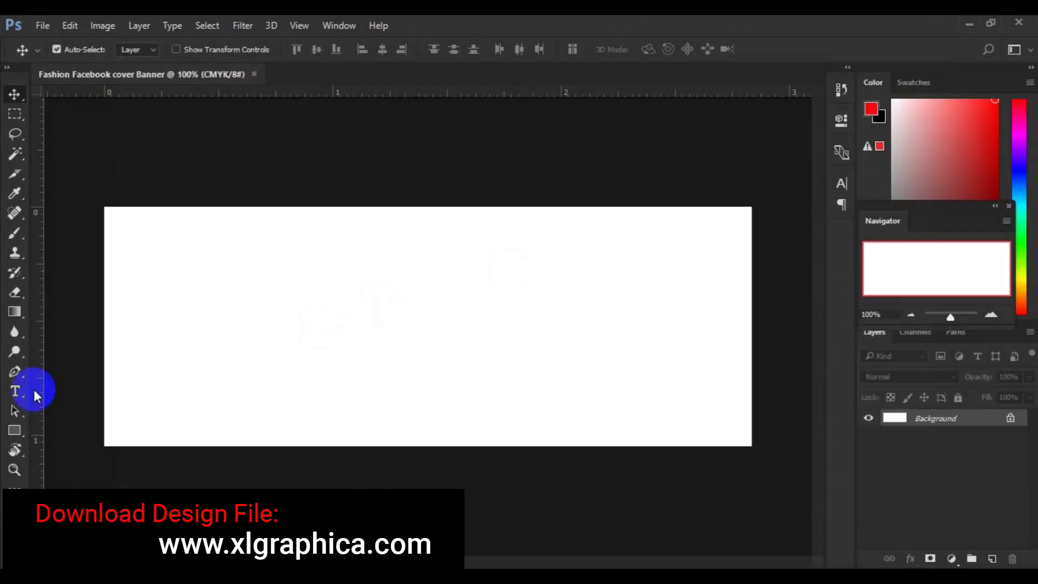
Step: Draw a red rectangle about 868 by 336 px that covers the whole canvas
{"action": "left_click", "coordinate": [15, 431]}
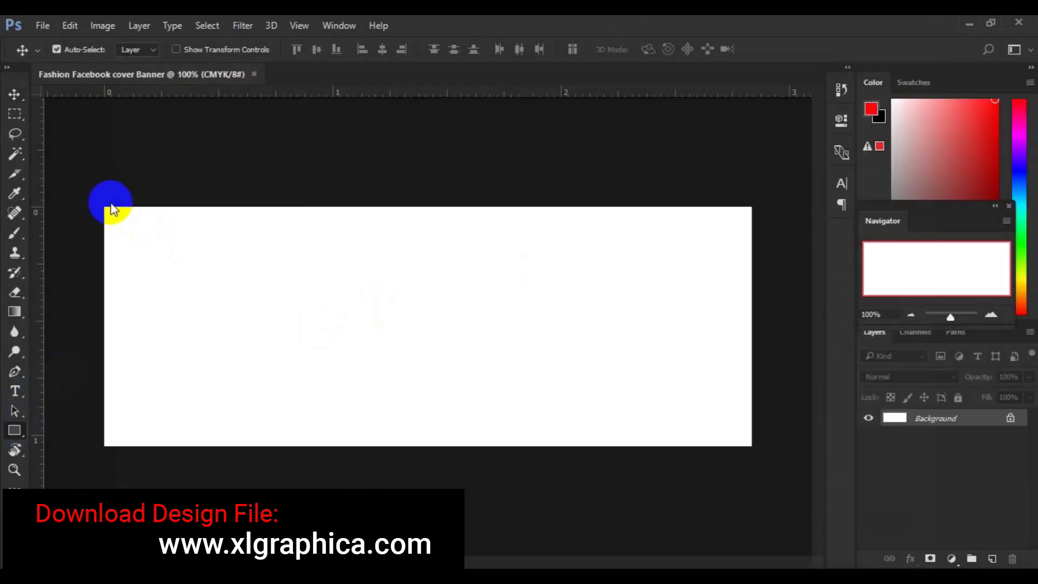
{"action": "left_click_drag", "start_coordinate": [101, 201], "coordinate": [761, 456]}
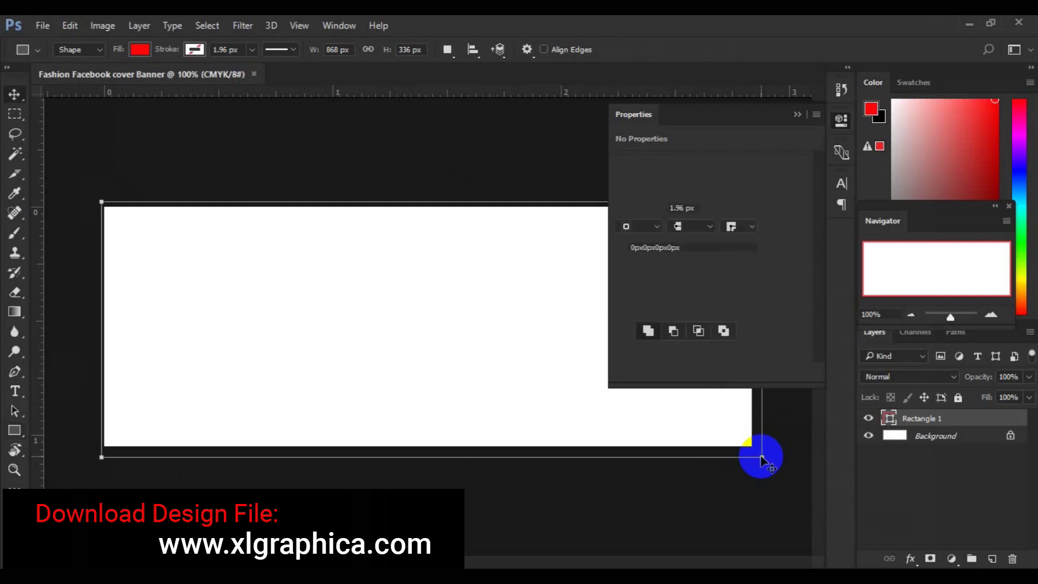
{"action": "key", "text": "v"}
{"action": "left_click", "coordinate": [798, 114]}
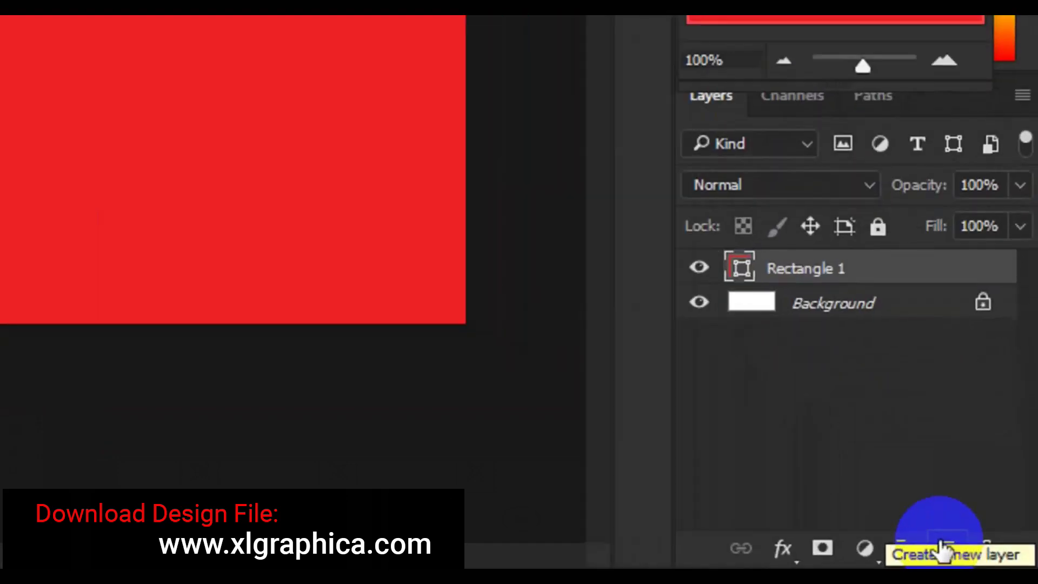
Step: Add a new layer above the red rectangle and choose the solid scribble shape for the Custom Shape tool
{"action": "left_click", "coordinate": [990, 559]}
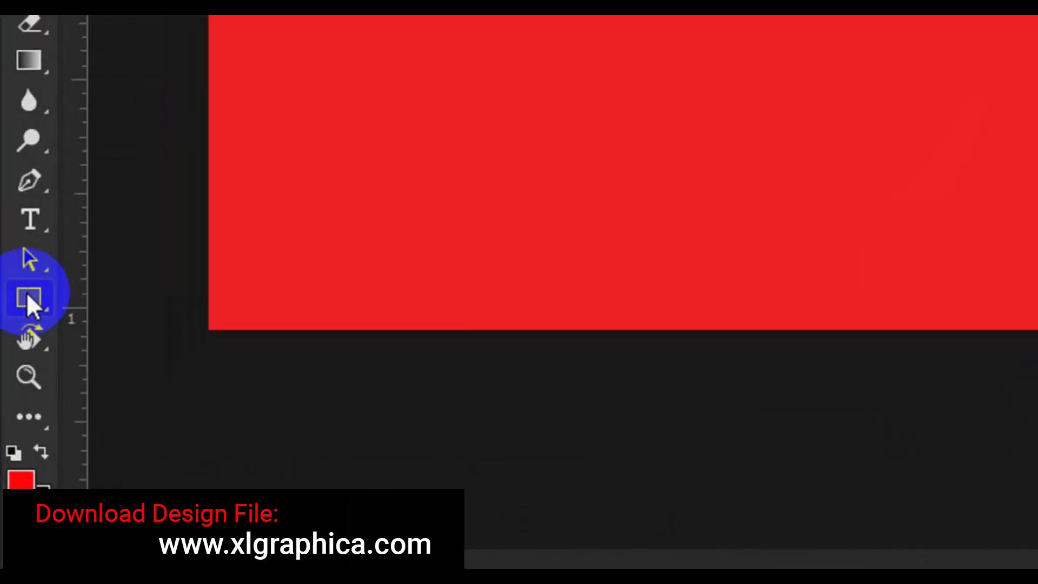
{"action": "right_click", "coordinate": [27, 292]}
{"action": "left_click", "coordinate": [165, 441]}
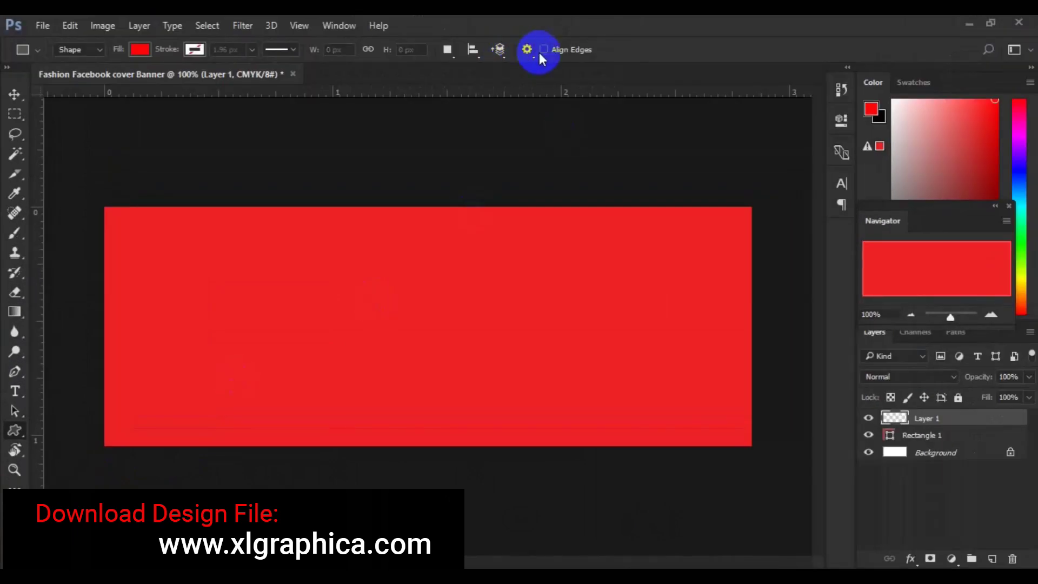
{"action": "left_click", "coordinate": [596, 51]}
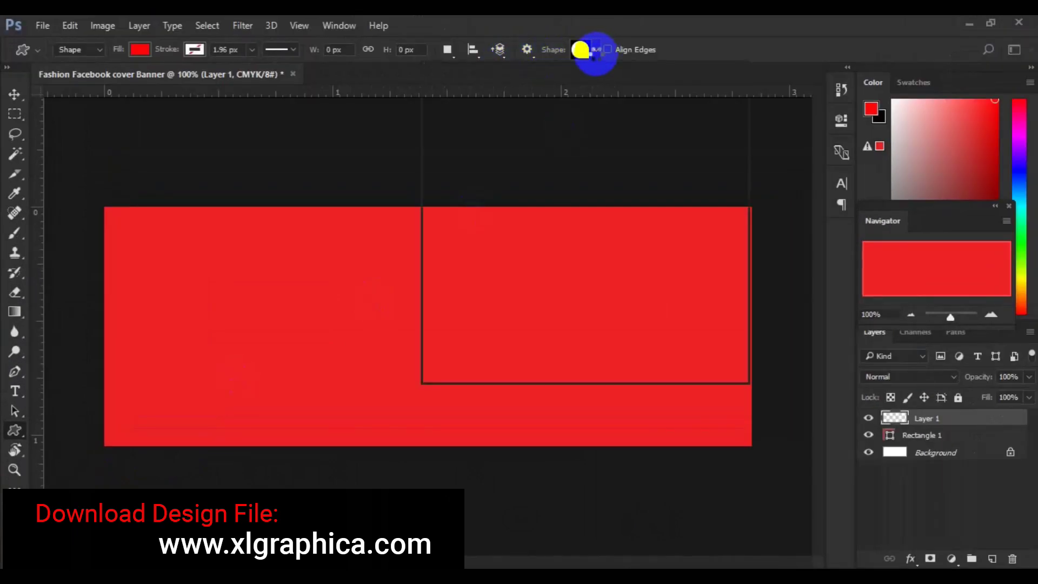
{"action": "scroll", "coordinate": [706, 365], "scroll_direction": "down", "scroll_amount": 2}
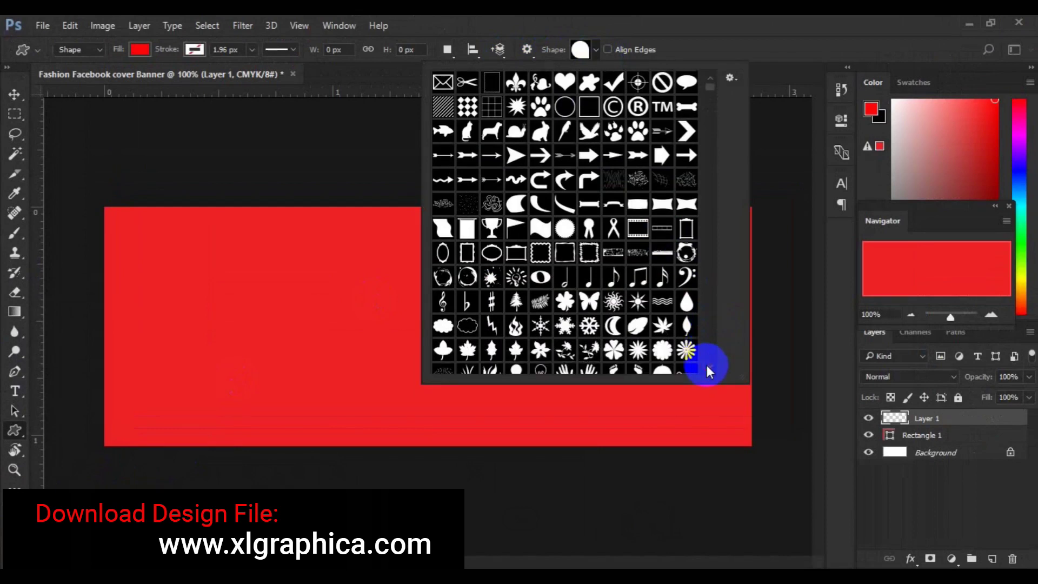
{"action": "left_click_drag", "start_coordinate": [710, 89], "coordinate": [715, 156]}
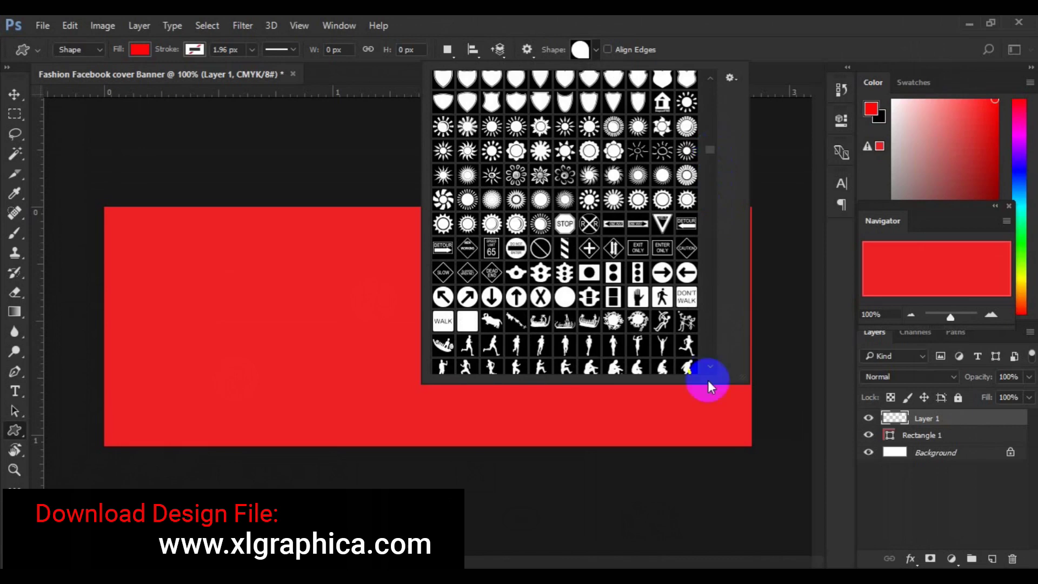
{"action": "left_click_drag", "start_coordinate": [740, 382], "coordinate": [794, 443]}
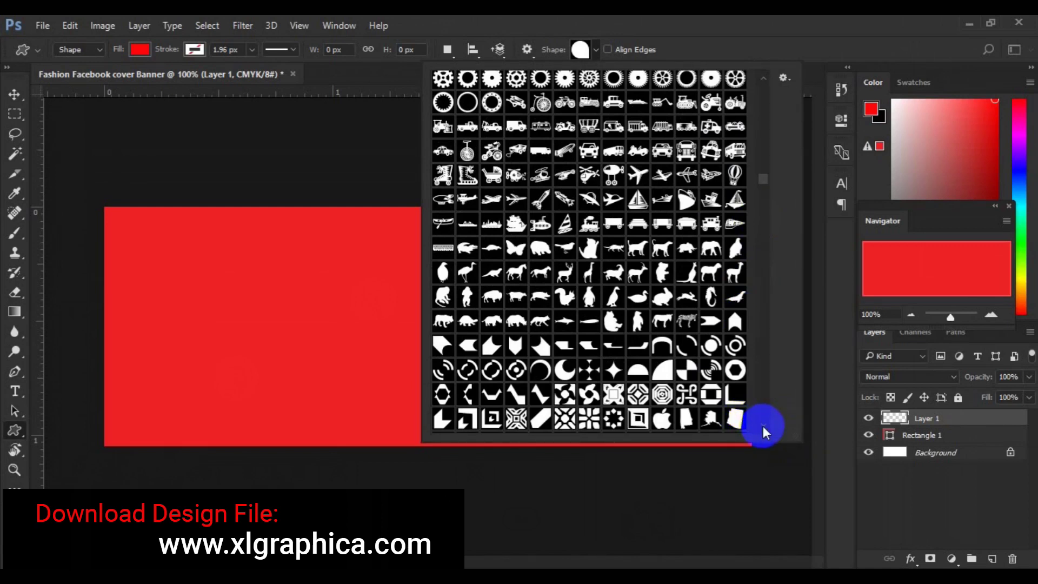
{"action": "scroll", "coordinate": [764, 426], "scroll_direction": "down", "scroll_amount": 3}
{"action": "scroll", "coordinate": [764, 426], "scroll_direction": "down", "scroll_amount": 4}
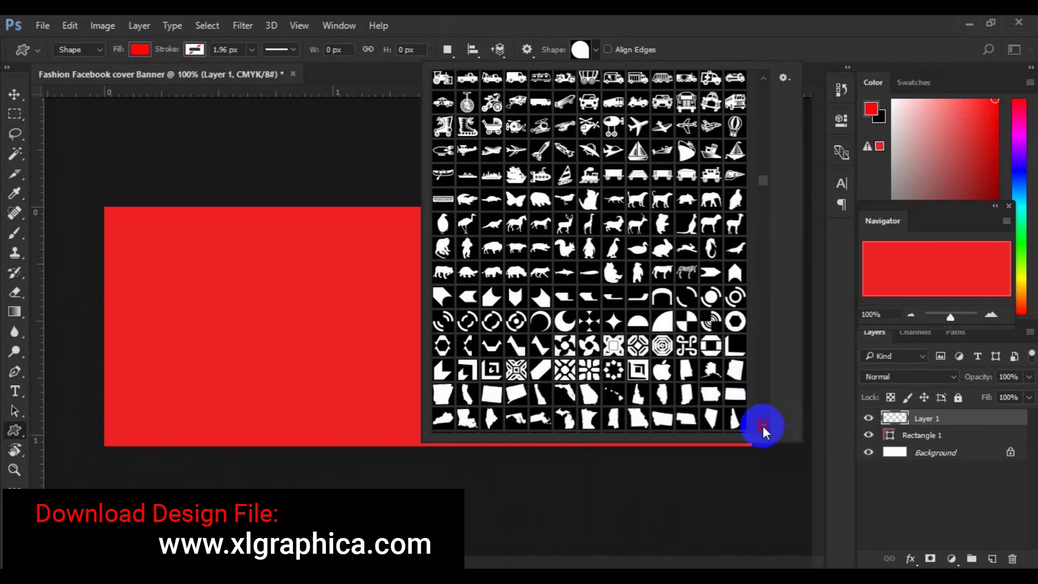
{"action": "scroll", "coordinate": [763, 427], "scroll_direction": "down", "scroll_amount": 5}
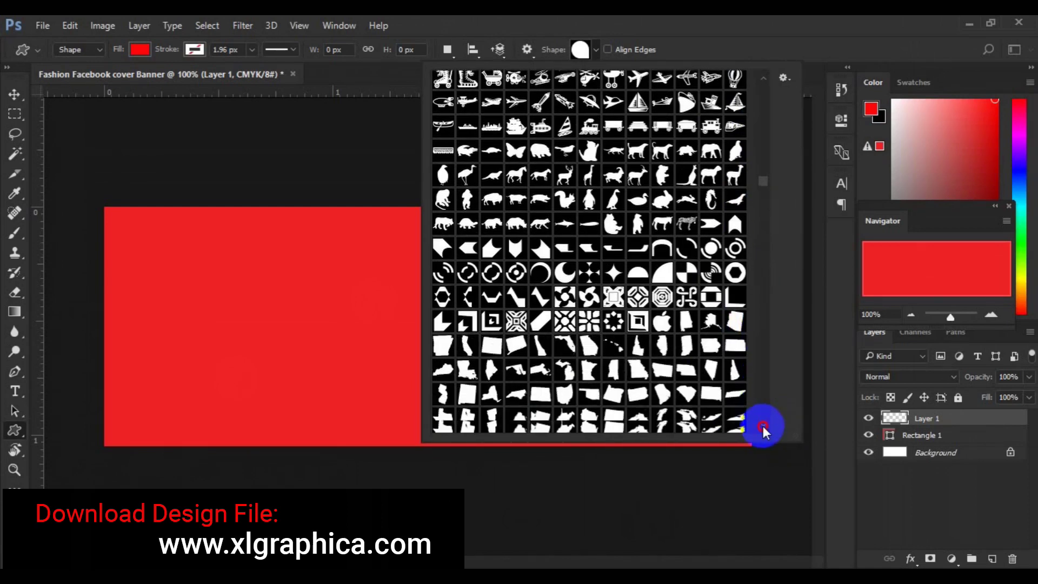
{"action": "scroll", "coordinate": [764, 426], "scroll_direction": "down", "scroll_amount": 5}
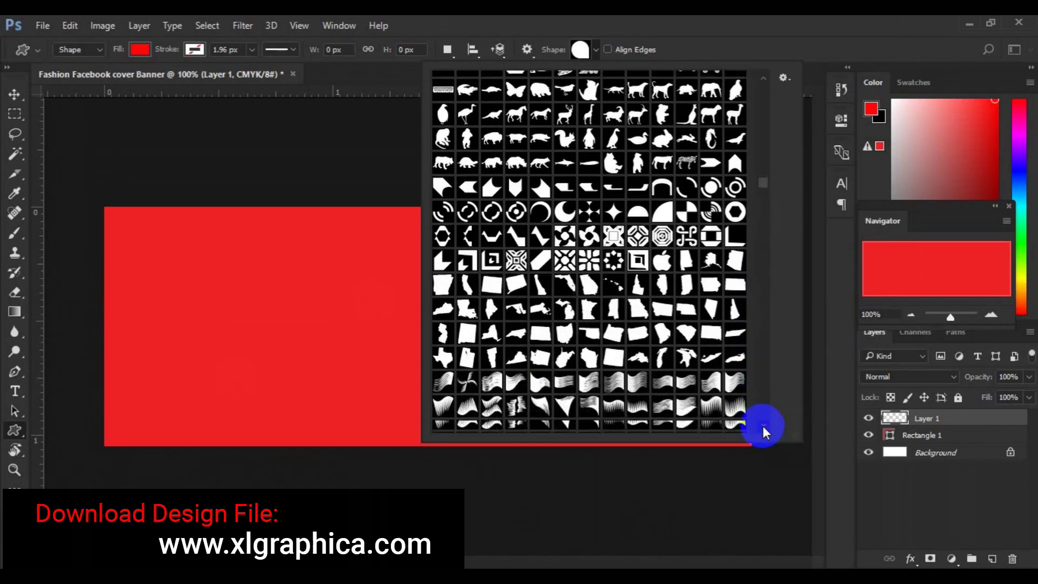
{"action": "scroll", "coordinate": [763, 426], "scroll_direction": "down", "scroll_amount": 2}
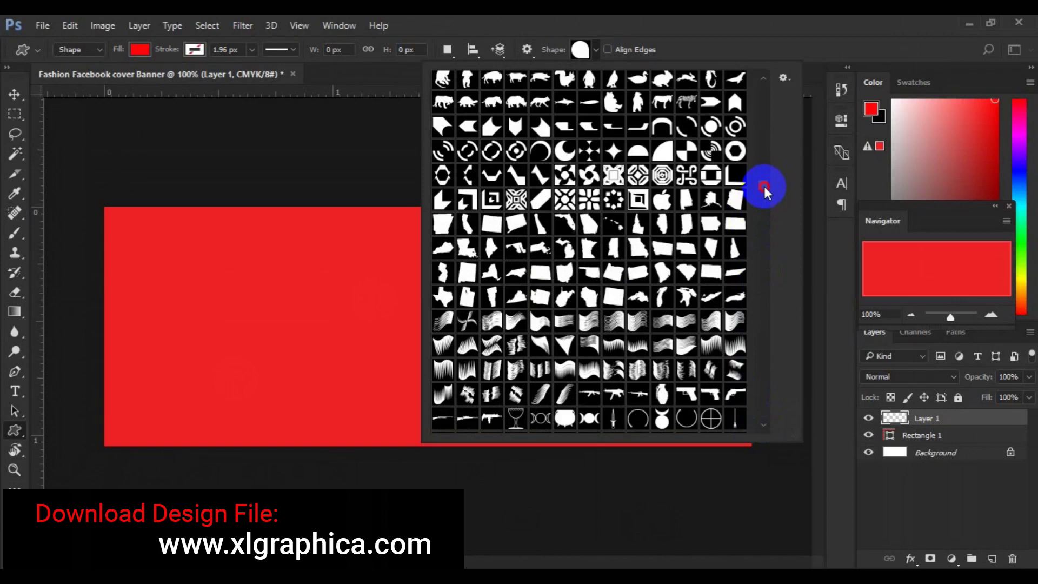
{"action": "scroll", "coordinate": [764, 186], "scroll_direction": "down", "scroll_amount": 6}
{"action": "left_click_drag", "start_coordinate": [764, 216], "coordinate": [567, 215]}
{"action": "left_click", "coordinate": [444, 219]}
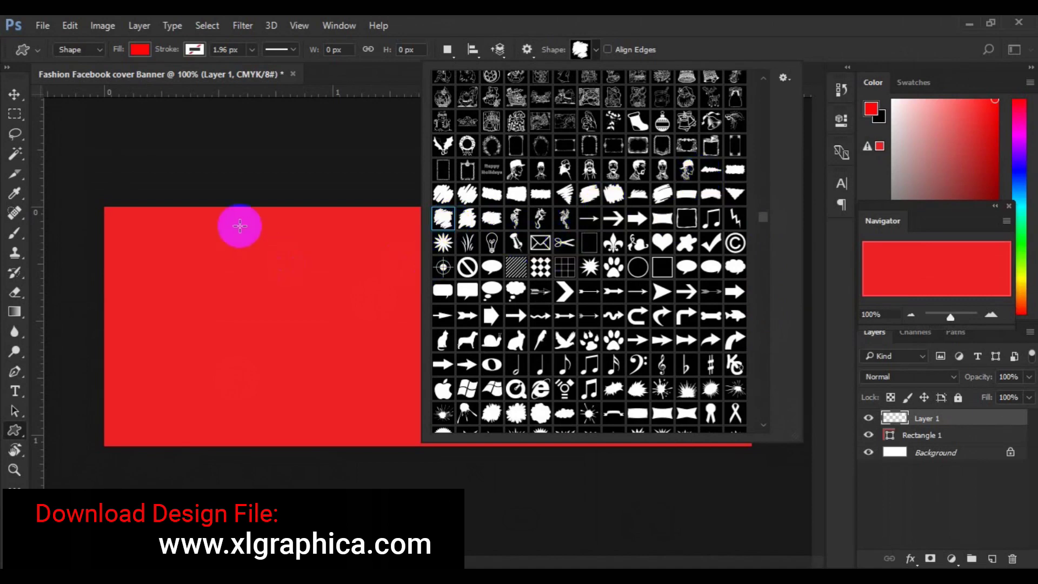
Step: Draw the scribble shape about 304 by 352 px over the left-centre part of the banner
{"action": "left_click", "coordinate": [262, 206]}
{"action": "left_click_drag", "start_coordinate": [261, 208], "coordinate": [491, 474]}
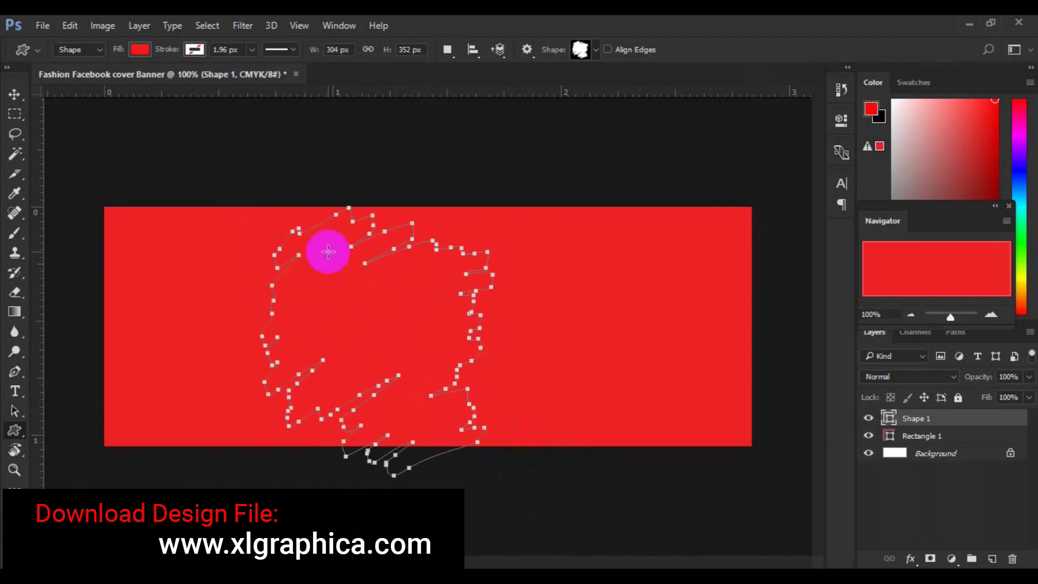
{"action": "left_click", "coordinate": [12, 97]}
Step: Recolor the scribble shape to light grey #dbd8d8 and move it slightly upward on the banner
{"action": "left_click", "coordinate": [890, 424]}
{"action": "double_click", "coordinate": [890, 420]}
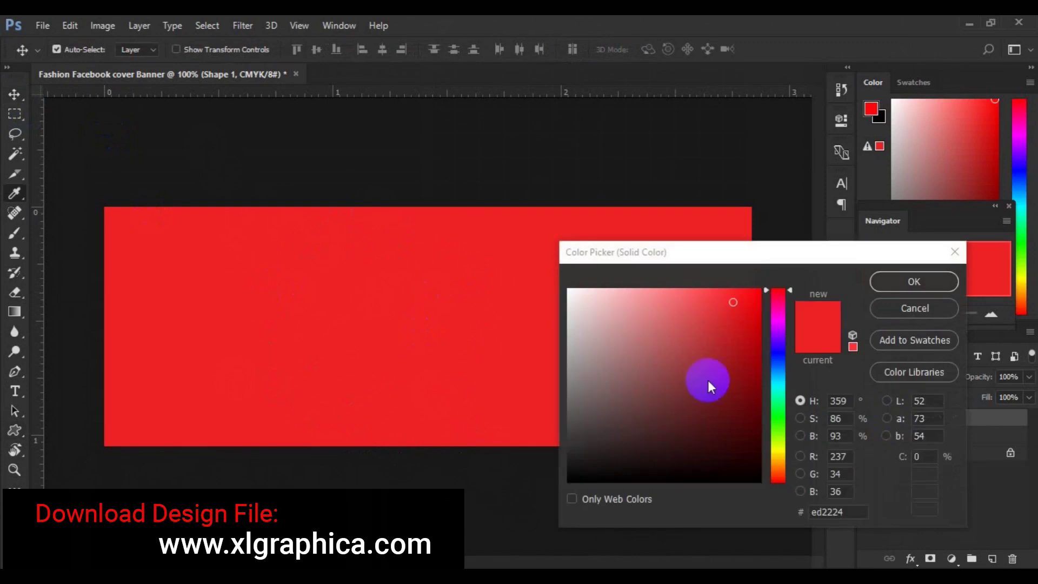
{"action": "left_click", "coordinate": [570, 316]}
{"action": "left_click", "coordinate": [881, 279]}
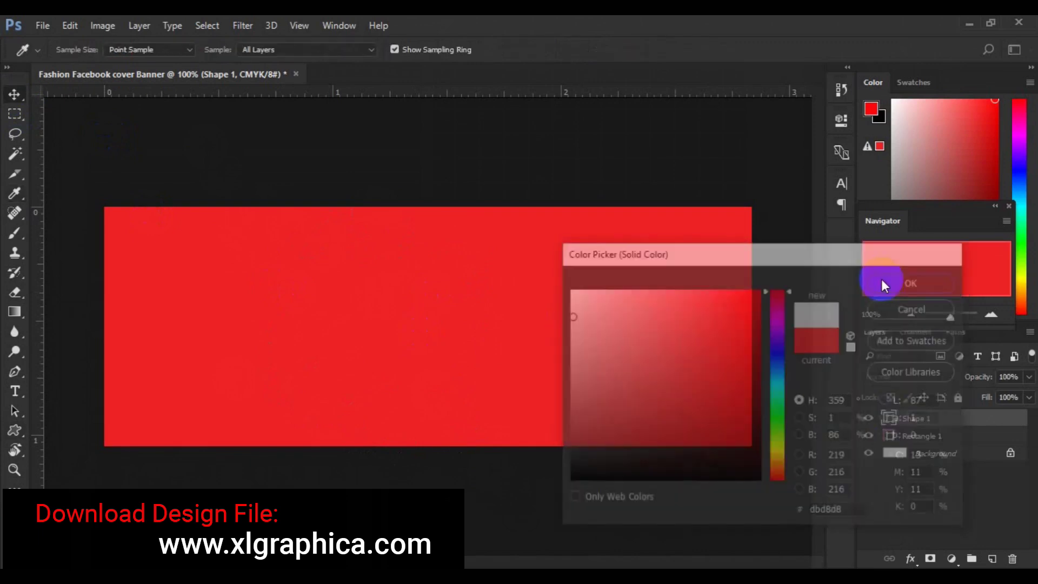
{"action": "mouse_move", "coordinate": [652, 324]}
{"action": "left_mouse_down"}
{"action": "mouse_move", "coordinate": [475, 343]}
{"action": "mouse_move", "coordinate": [388, 371]}
{"action": "mouse_move", "coordinate": [390, 357]}
{"action": "left_mouse_up"}
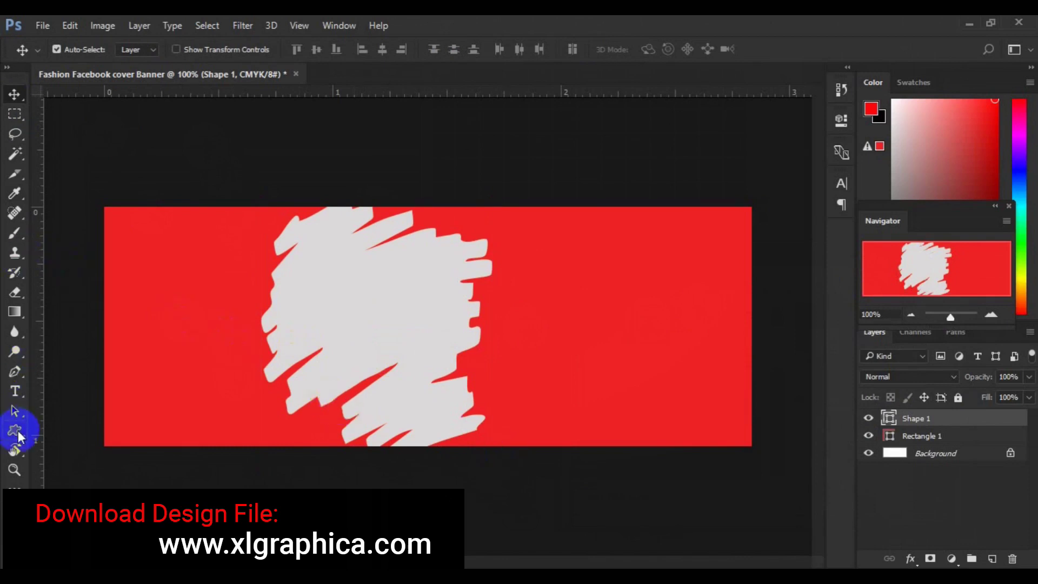
Step: Add a new layer and draw a Pen tool shape about 451 by 347 px covering the banner's left part and overlapping the scribble's left edge
{"action": "left_click", "coordinate": [15, 371]}
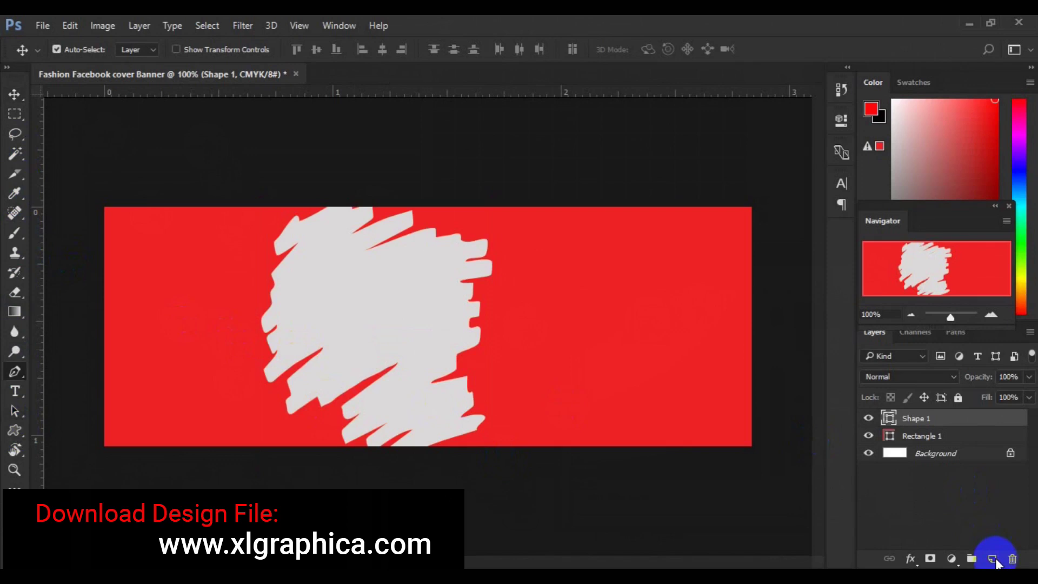
{"action": "left_click", "coordinate": [993, 560]}
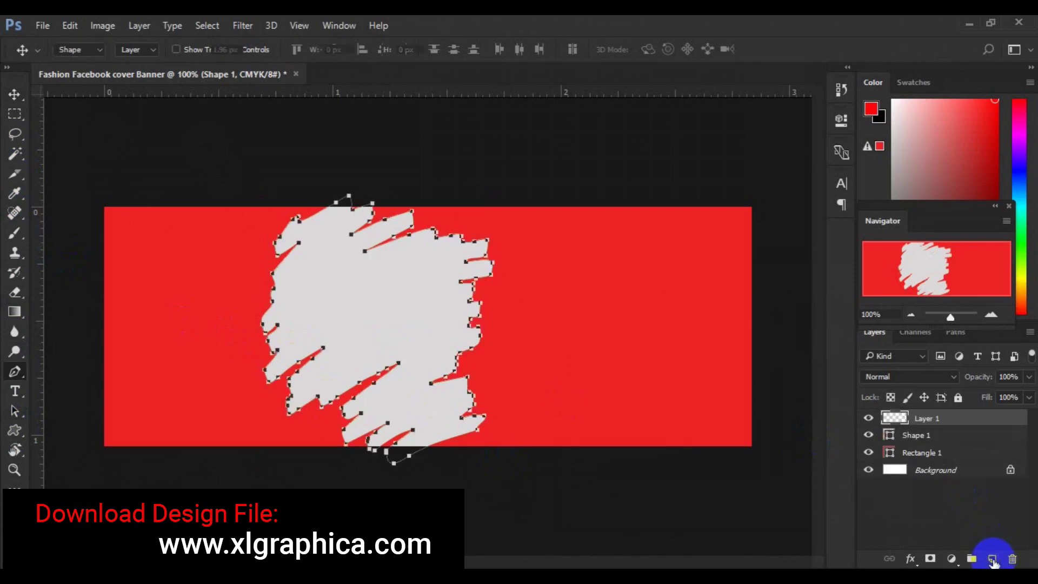
{"action": "left_click", "coordinate": [91, 200]}
{"action": "left_click", "coordinate": [354, 202]}
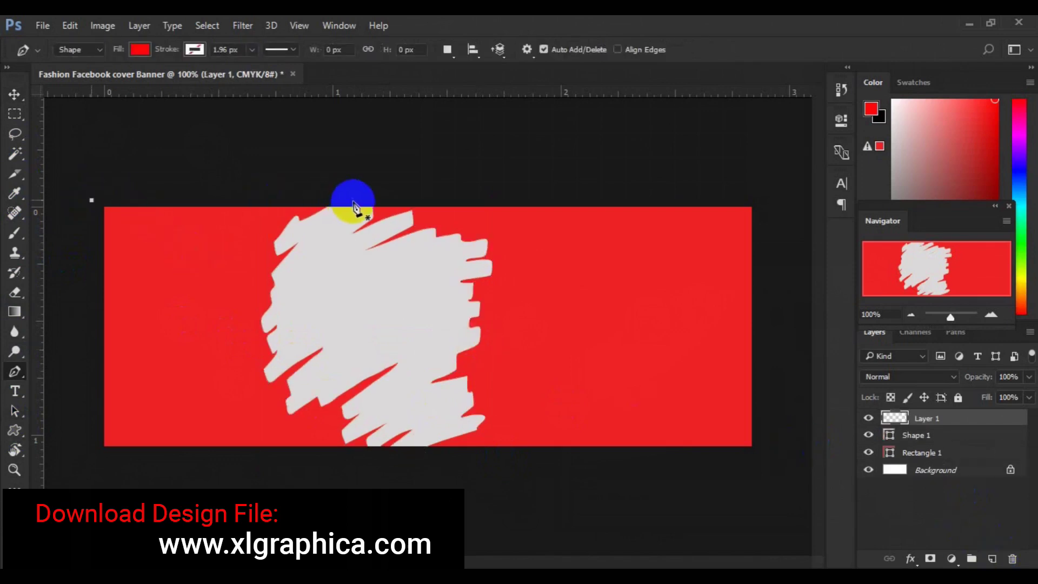
{"action": "left_click_drag", "start_coordinate": [354, 202], "coordinate": [322, 262]}
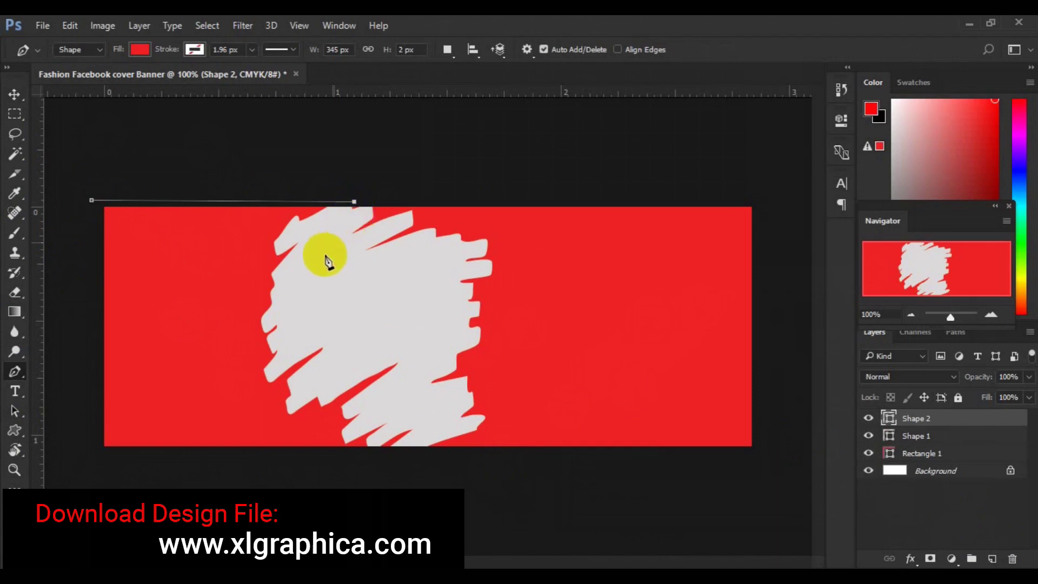
{"action": "left_click", "coordinate": [417, 355]}
{"action": "left_click", "coordinate": [398, 405]}
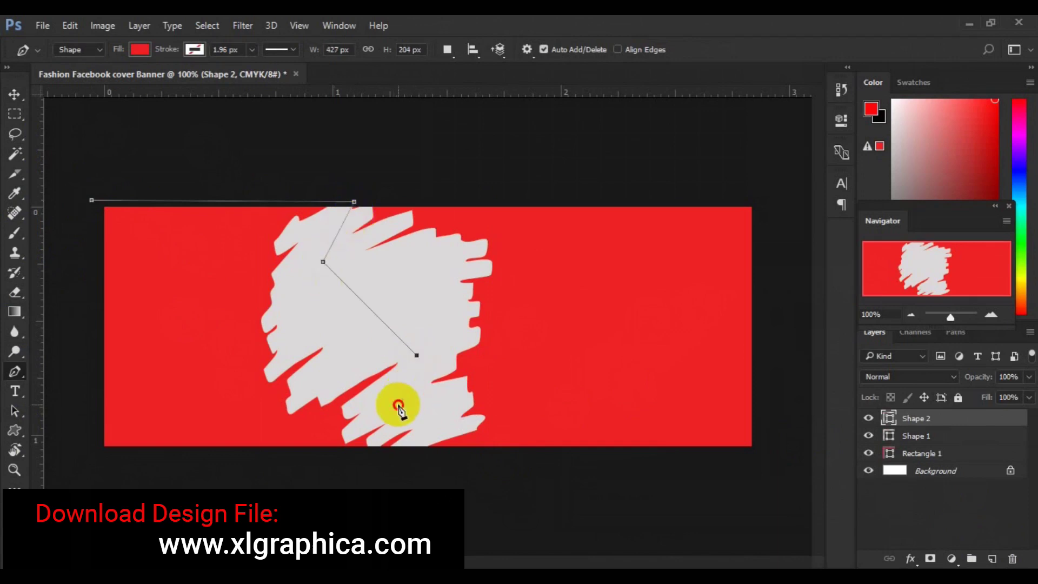
{"action": "left_click", "coordinate": [430, 437]}
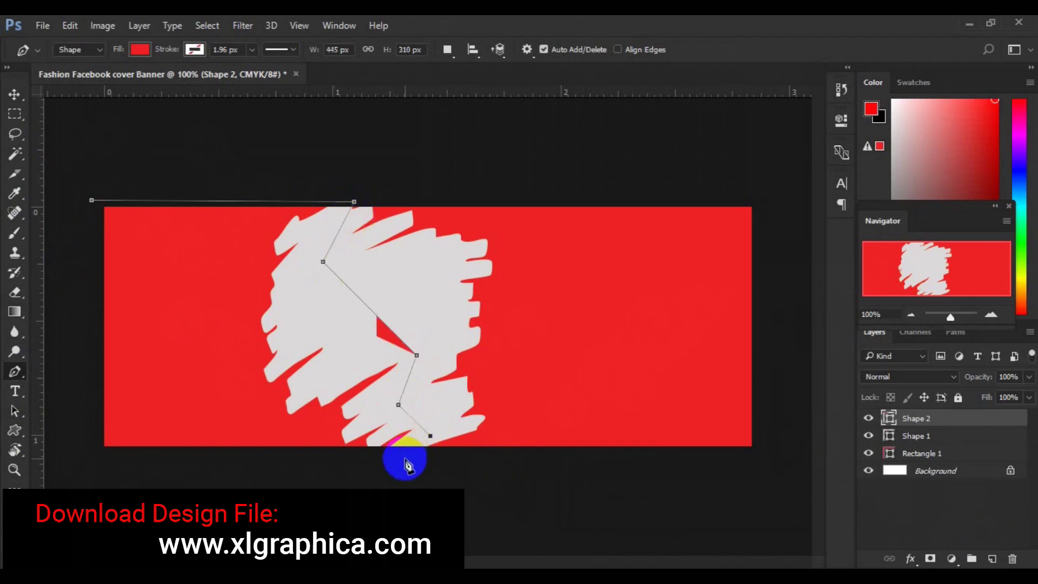
{"action": "left_click", "coordinate": [401, 464]}
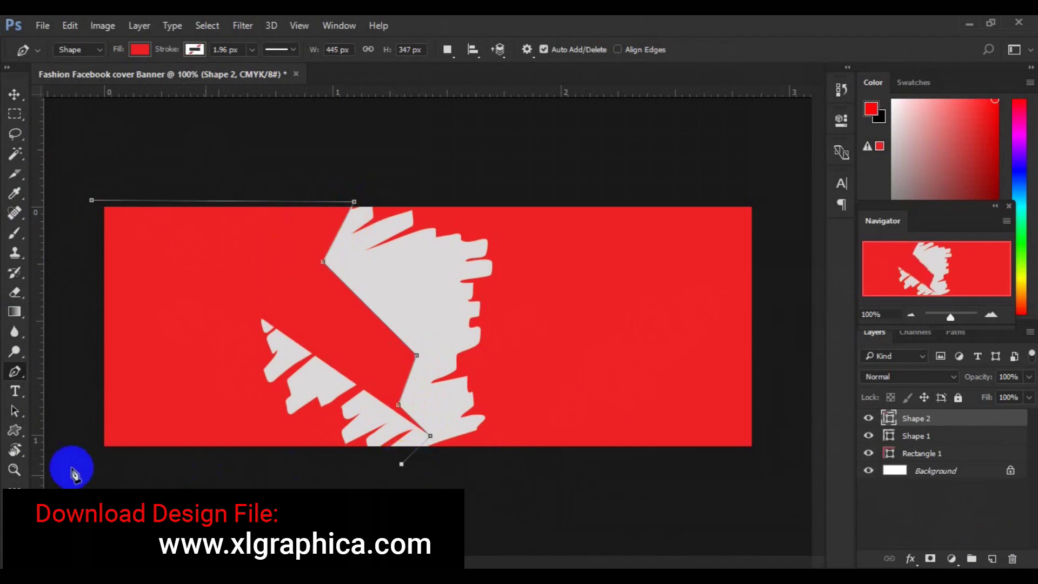
{"action": "left_click", "coordinate": [87, 458]}
{"action": "left_click", "coordinate": [91, 201]}
{"action": "left_click", "coordinate": [13, 99]}
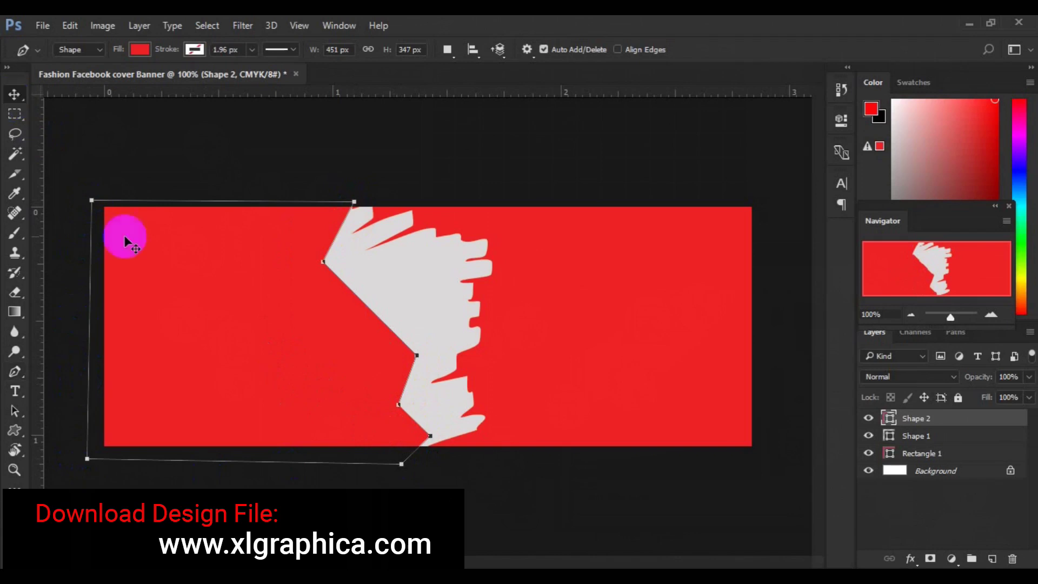
Step: Recolor the pen-drawn shape with the light grey sampled from the scribble shape
{"action": "double_click", "coordinate": [891, 426]}
{"action": "left_click", "coordinate": [428, 303]}
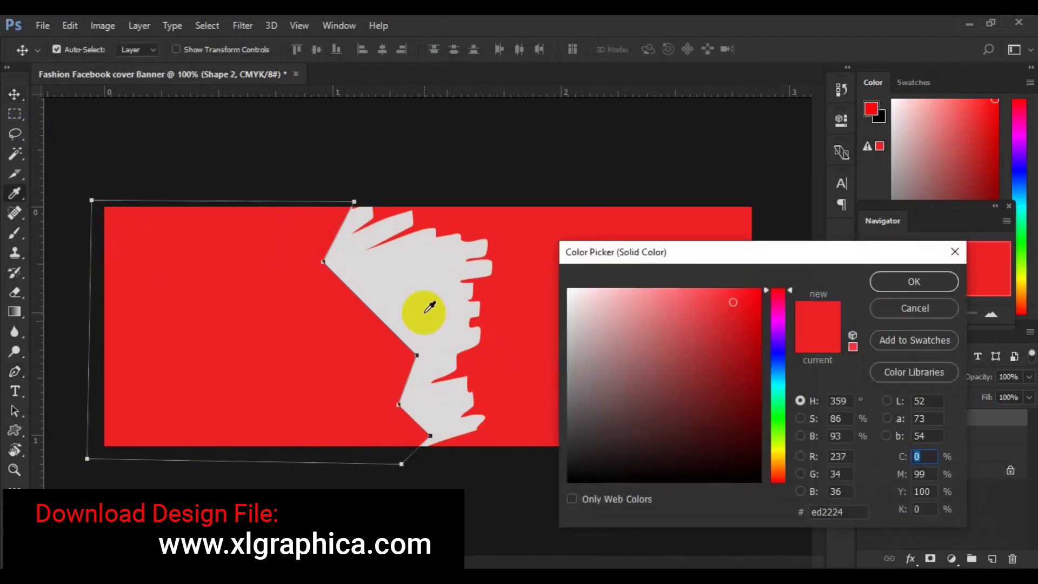
{"action": "left_click", "coordinate": [914, 281]}
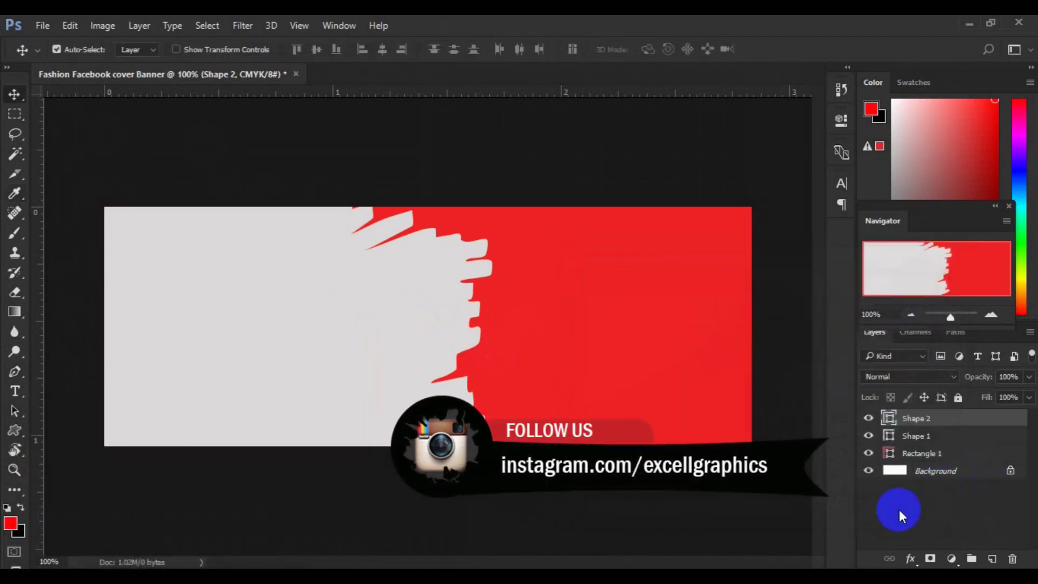
Step: Select both grey shape layers together and move them slightly to the left
{"action": "left_click", "coordinate": [937, 437], "text": "ctrl"}
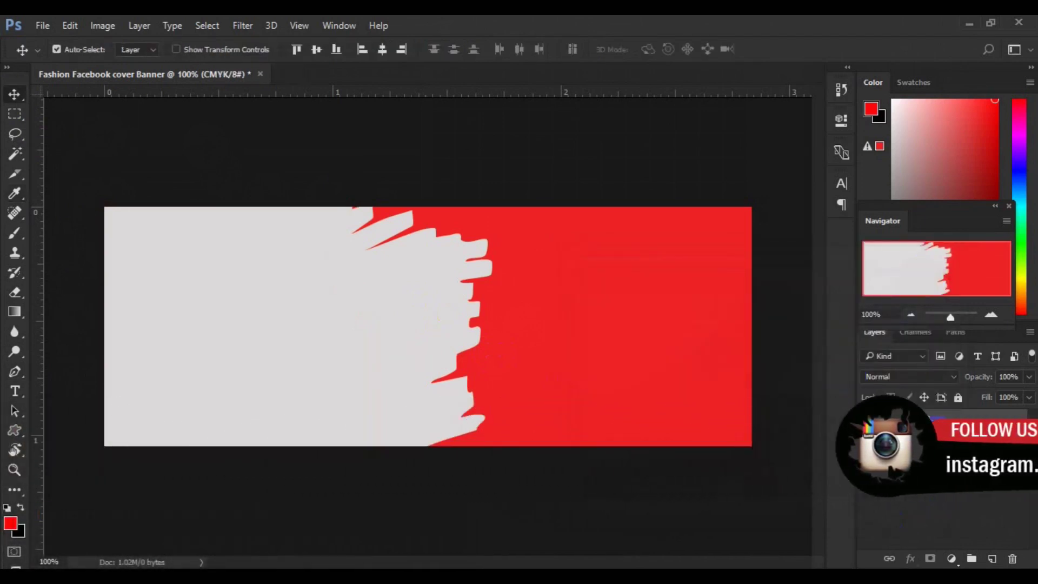
{"action": "key", "text": "ctrl+t"}
{"action": "left_click_drag", "start_coordinate": [312, 357], "coordinate": [305, 358]}
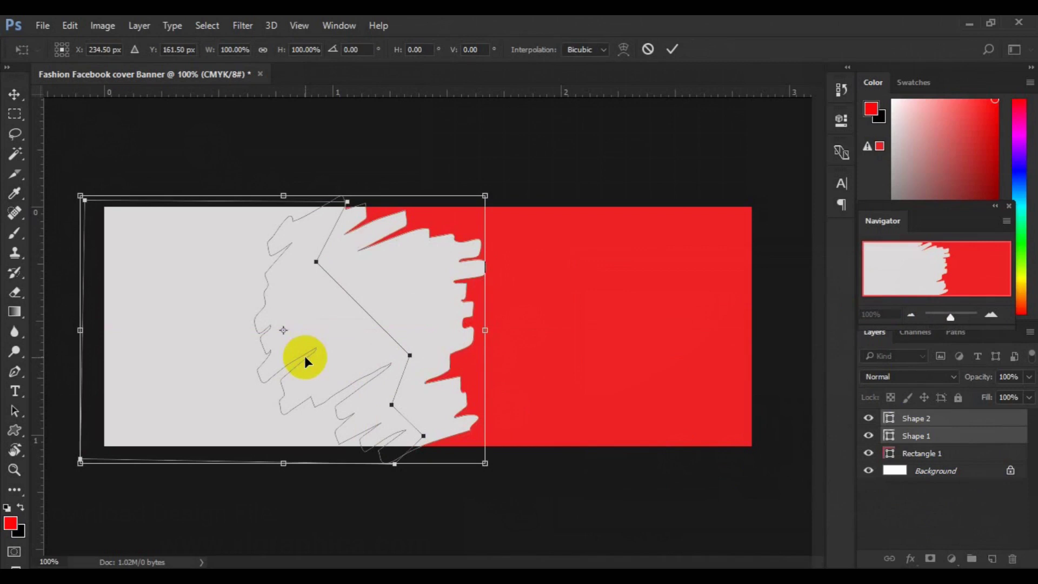
{"action": "key", "text": "Return"}
Step: Recolor the red background rectangle to a bright sky blue
{"action": "left_click", "coordinate": [702, 434]}
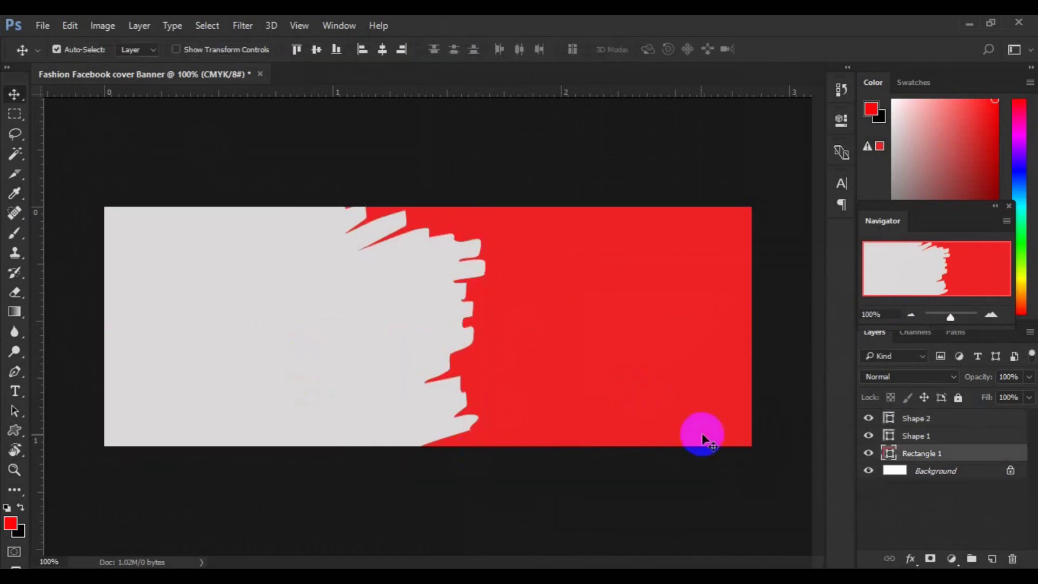
{"action": "double_click", "coordinate": [890, 454]}
{"action": "left_click", "coordinate": [783, 365]}
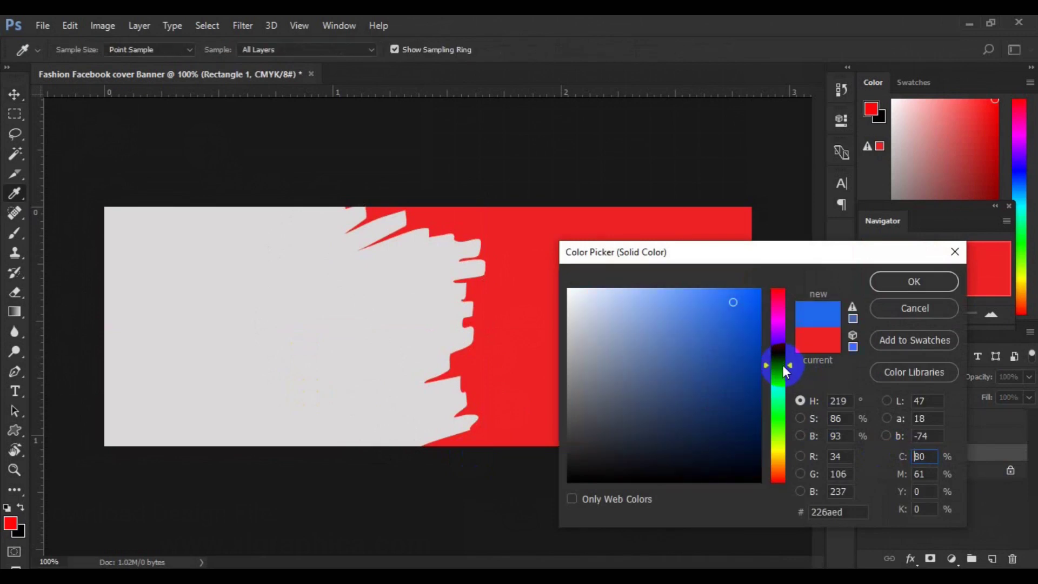
{"action": "left_click_drag", "start_coordinate": [797, 263], "coordinate": [845, 170]}
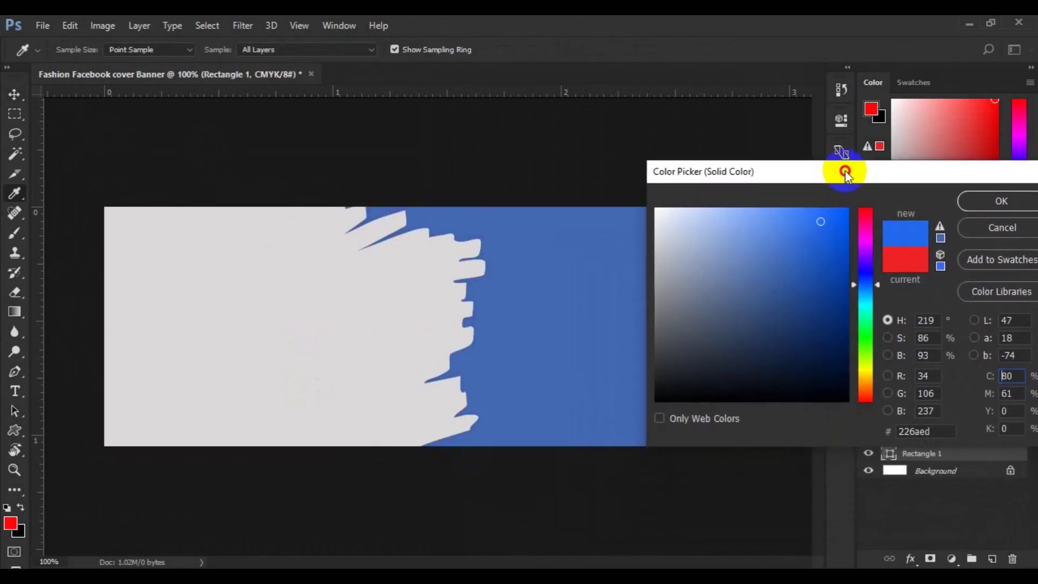
{"action": "left_click", "coordinate": [864, 299]}
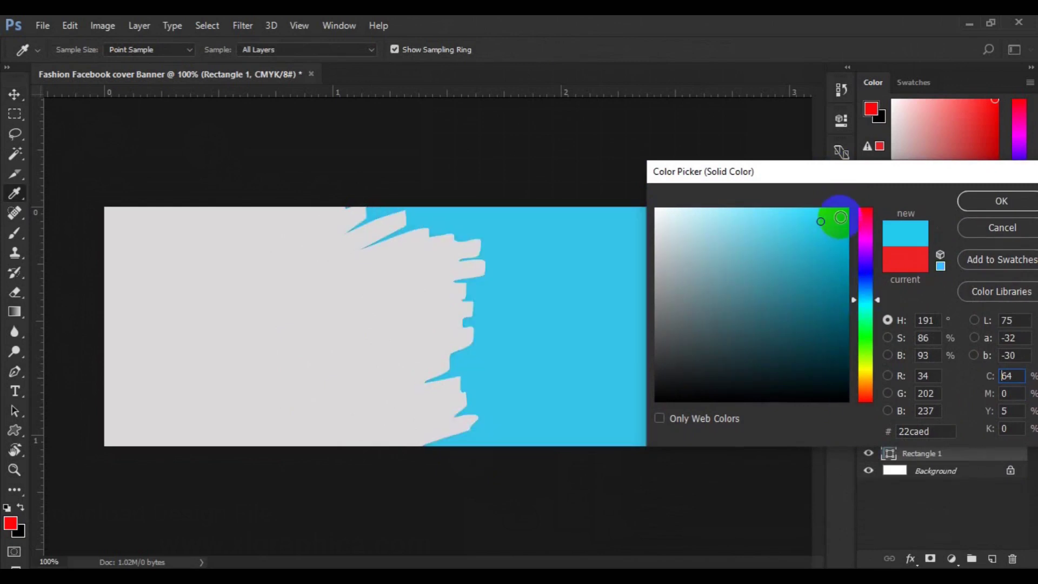
{"action": "left_click", "coordinate": [973, 203]}
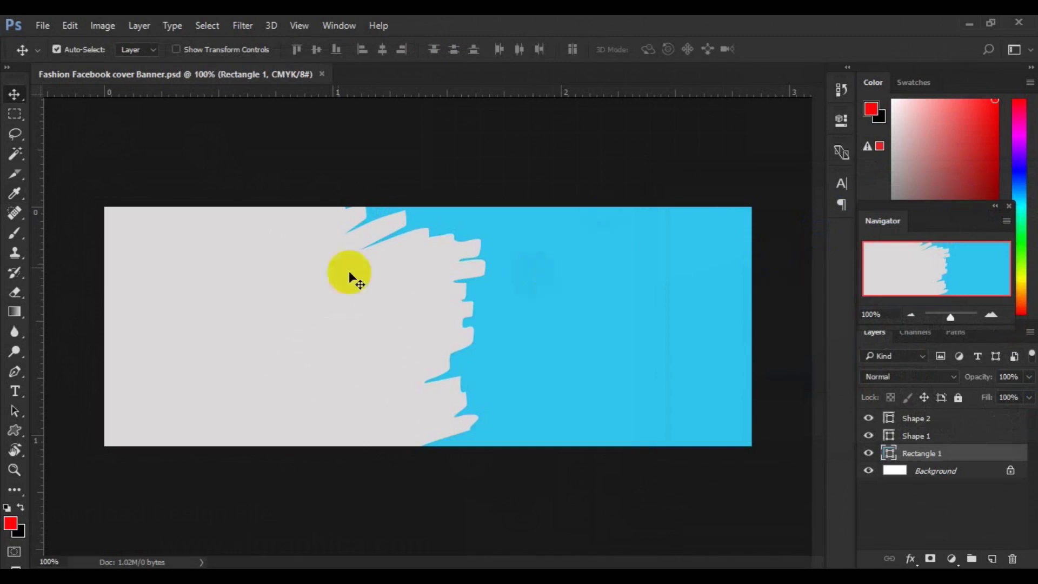
Step: Add a new layer above the pen-drawn shape and choose the solid teardrop shape for the Custom Shape tool
{"action": "left_click", "coordinate": [265, 264]}
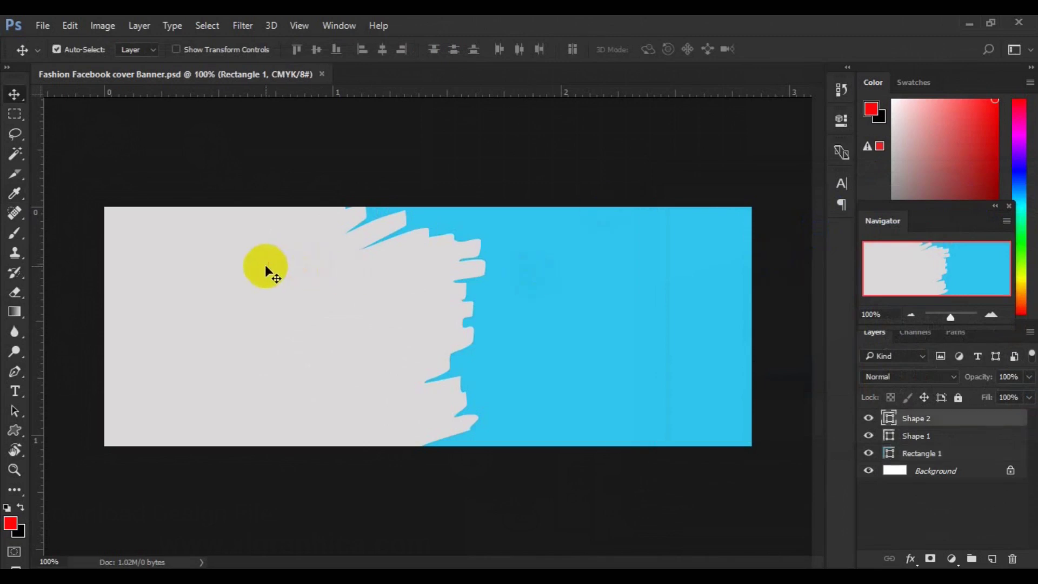
{"action": "left_click", "coordinate": [199, 199]}
{"action": "left_click", "coordinate": [18, 424]}
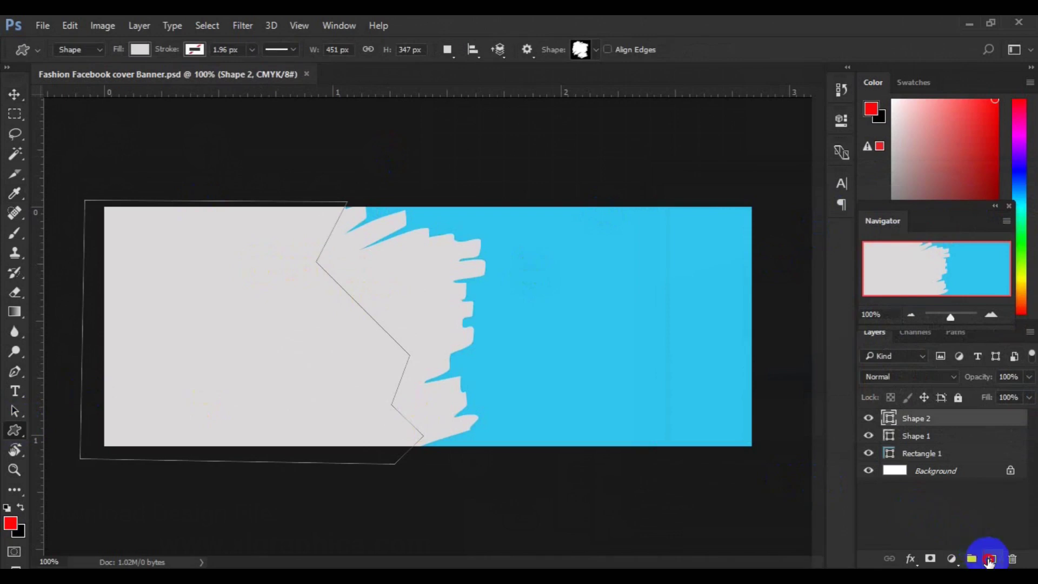
{"action": "left_click", "coordinate": [990, 562]}
{"action": "left_click", "coordinate": [501, 239]}
{"action": "left_click", "coordinate": [595, 48]}
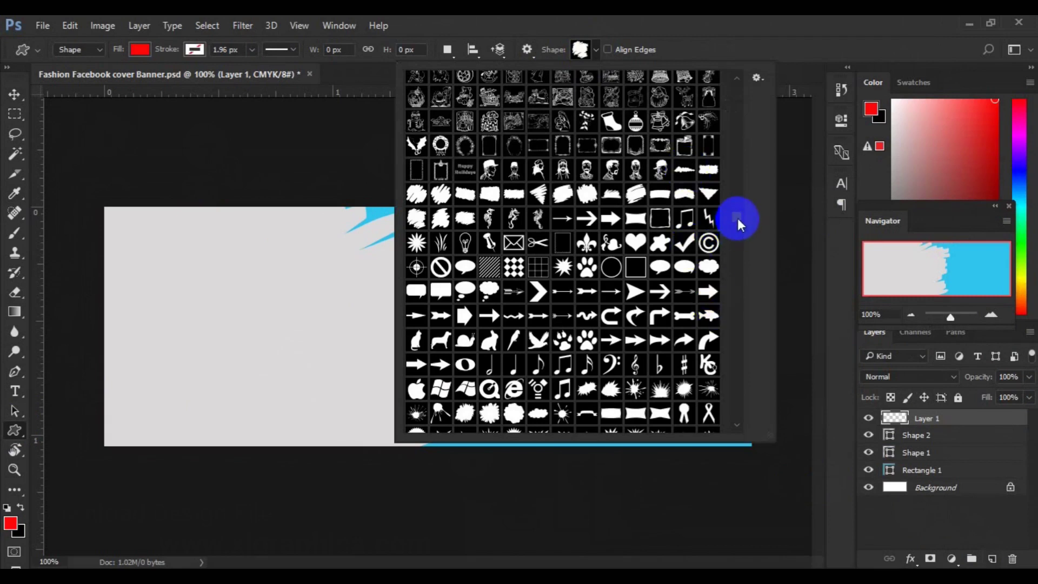
{"action": "left_click_drag", "start_coordinate": [737, 219], "coordinate": [738, 186]}
{"action": "mouse_move", "coordinate": [737, 139]}
{"action": "left_mouse_down"}
{"action": "mouse_move", "coordinate": [735, 89]}
{"action": "mouse_move", "coordinate": [736, 153]}
{"action": "left_mouse_up"}
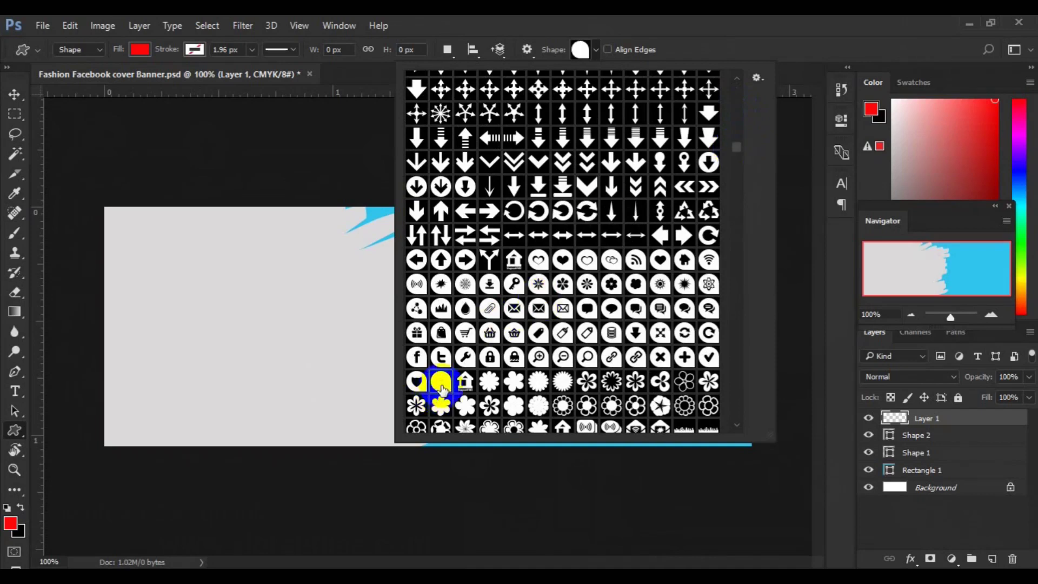
Step: Draw a red teardrop shape about 204 by 204 px on the left side of the grey area
{"action": "left_click", "coordinate": [176, 296]}
{"action": "left_click_drag", "start_coordinate": [177, 297], "coordinate": [290, 375]}
{"action": "key", "text": "alt"}
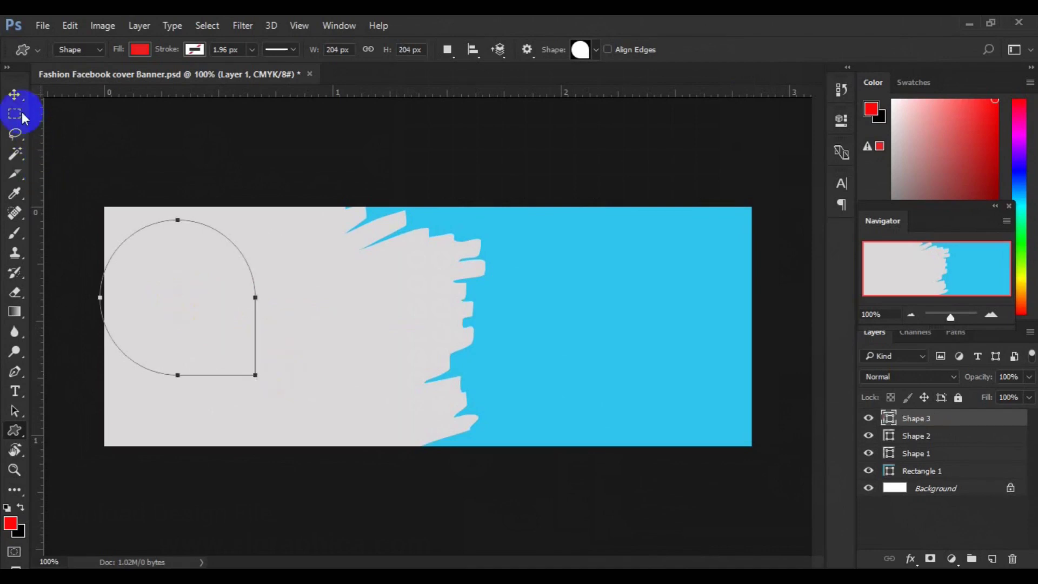
Step: Duplicate the red teardrop to its right and scale the copy down to about 59.8%
{"action": "left_click", "coordinate": [15, 95]}
{"action": "left_click_drag", "start_coordinate": [167, 282], "coordinate": [350, 285]}
{"action": "key", "text": "ctrl+t"}
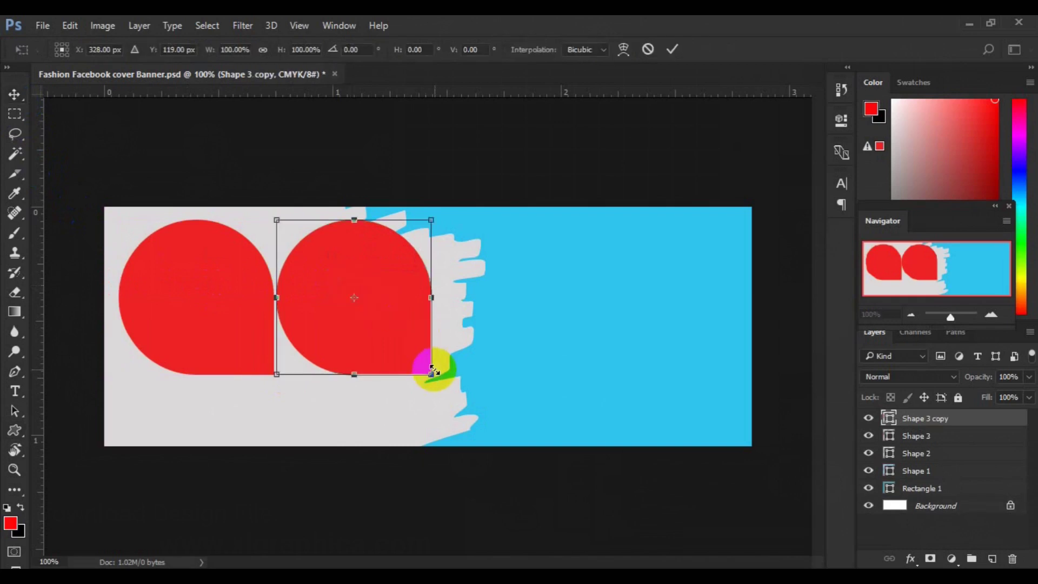
{"action": "left_click_drag", "start_coordinate": [430, 375], "coordinate": [368, 357]}
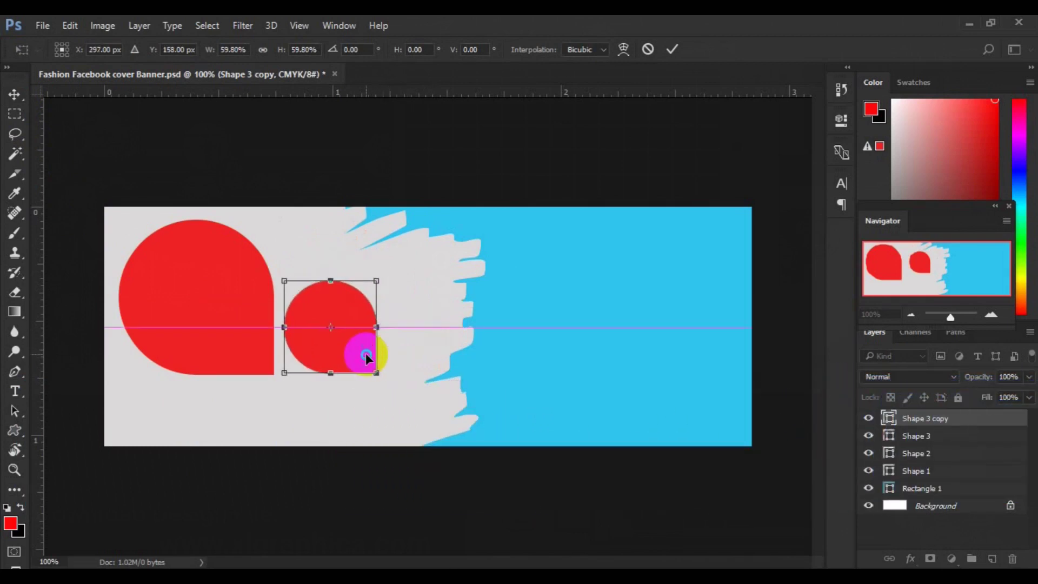
Step: Flip the teardrop copy vertically and horizontally, then enlarge it slightly and place it diagonally below the large teardrop's pointed corner
{"action": "right_click", "coordinate": [385, 359]}
{"action": "left_click", "coordinate": [413, 347]}
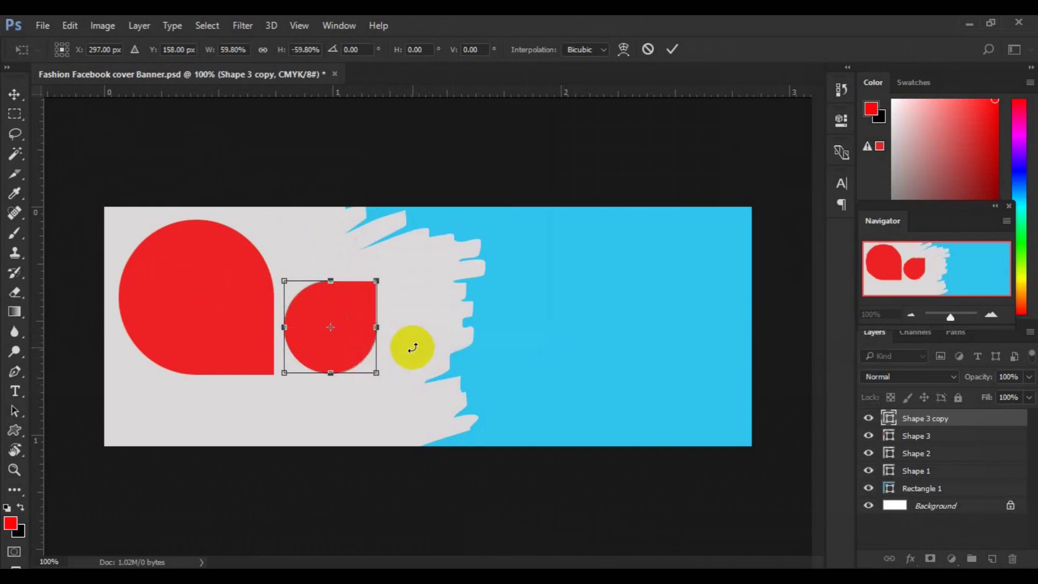
{"action": "right_click", "coordinate": [360, 357]}
{"action": "left_click", "coordinate": [419, 323]}
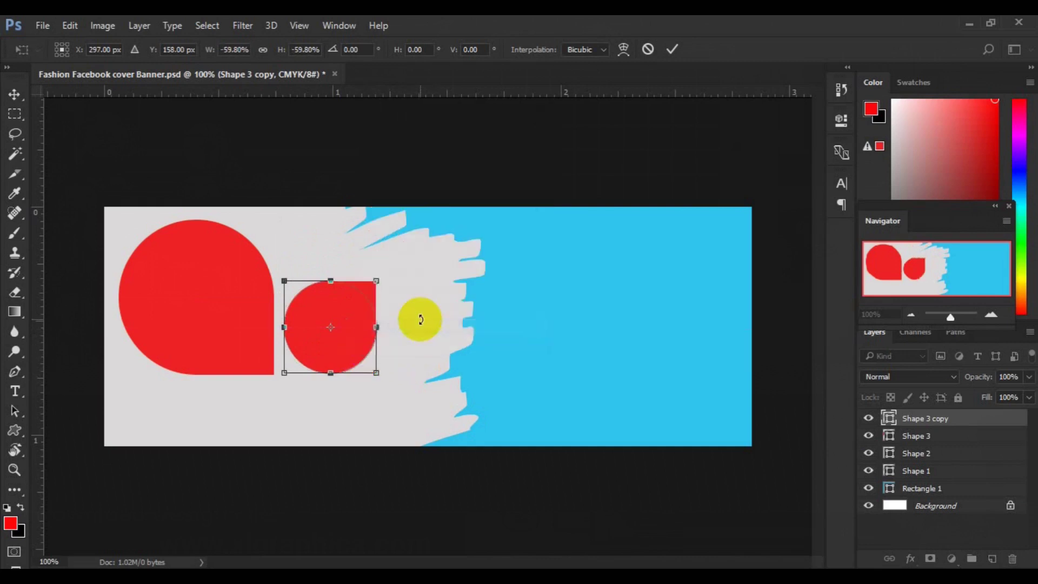
{"action": "left_click_drag", "start_coordinate": [351, 359], "coordinate": [369, 421]}
{"action": "key", "text": "Return"}
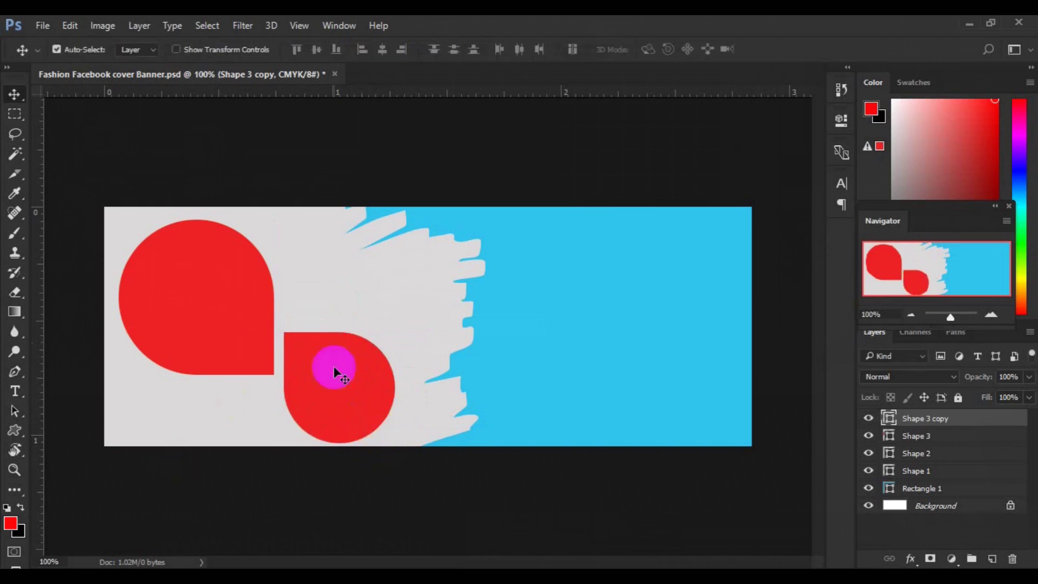
Step: Place the image 2021-08-03_112533-removebg-preview from the freepik stockpoto folder as an embedded layer directly above the large teardrop
{"action": "left_click", "coordinate": [248, 296]}
{"action": "left_click", "coordinate": [42, 26]}
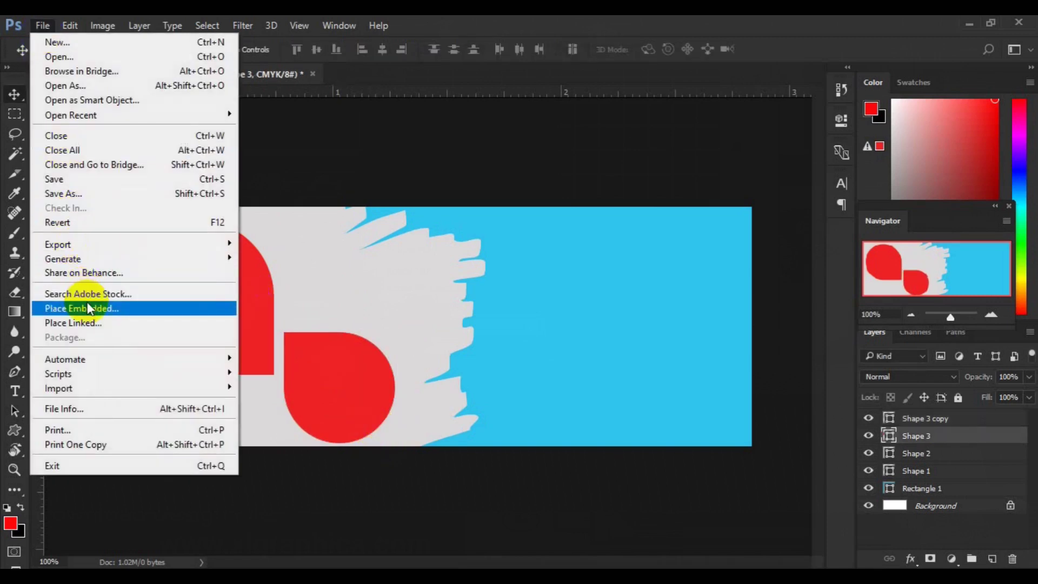
{"action": "left_click", "coordinate": [88, 308]}
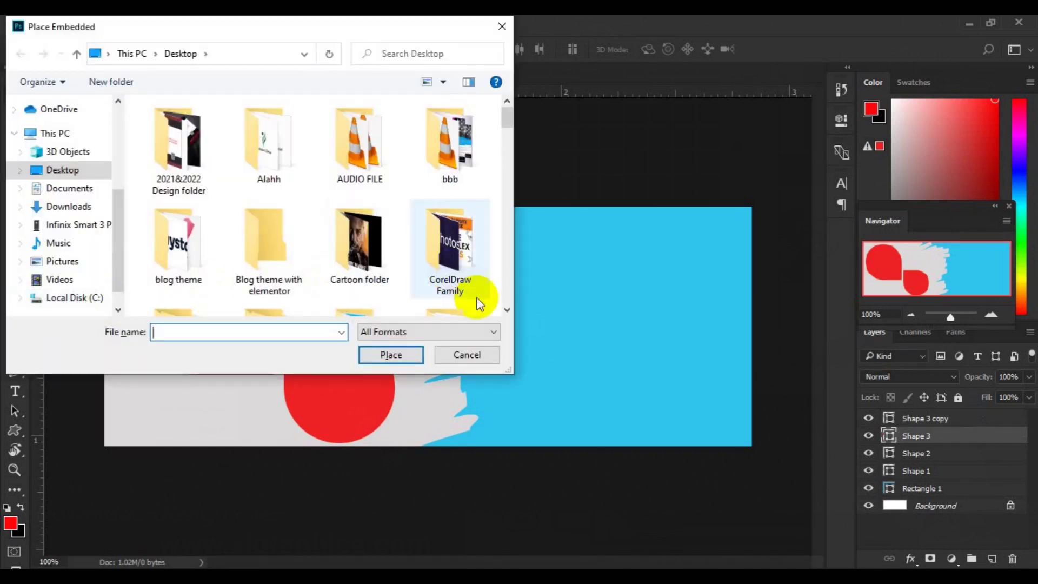
{"action": "left_click", "coordinate": [505, 312]}
{"action": "left_click", "coordinate": [505, 313]}
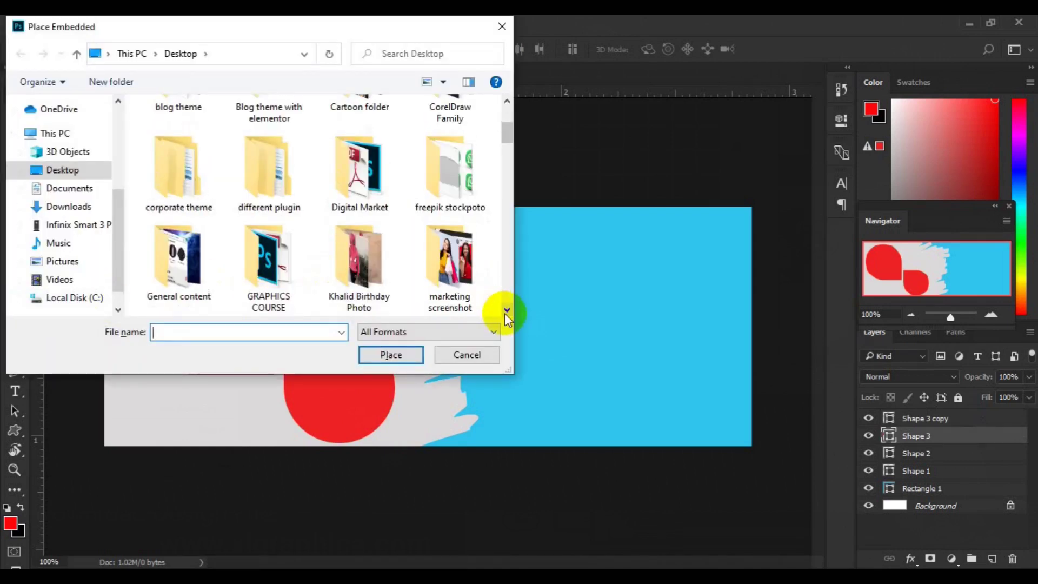
{"action": "double_click", "coordinate": [453, 185]}
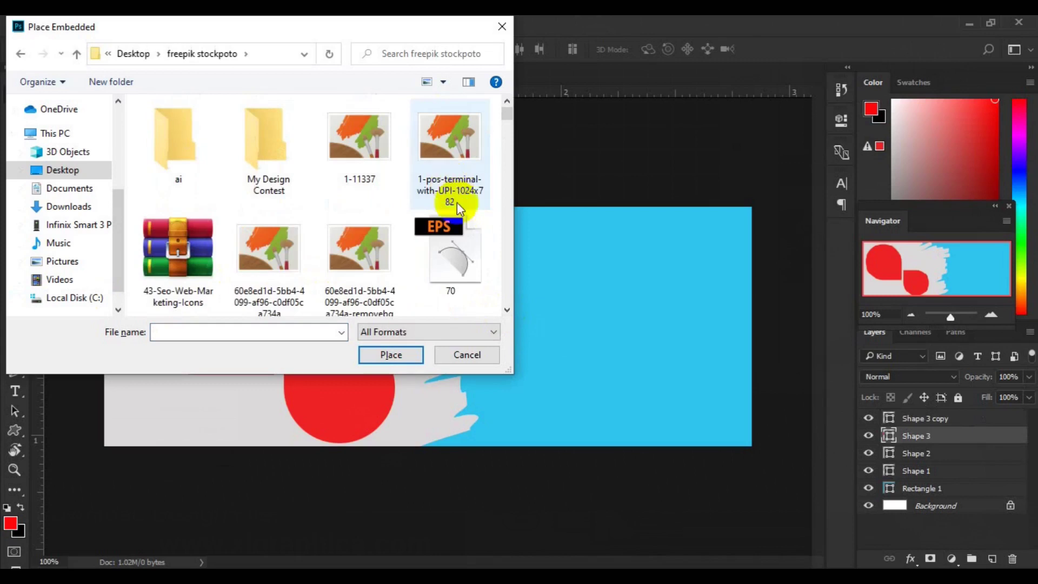
{"action": "scroll", "coordinate": [460, 292], "scroll_direction": "down", "scroll_amount": 5}
{"action": "left_click", "coordinate": [178, 237]}
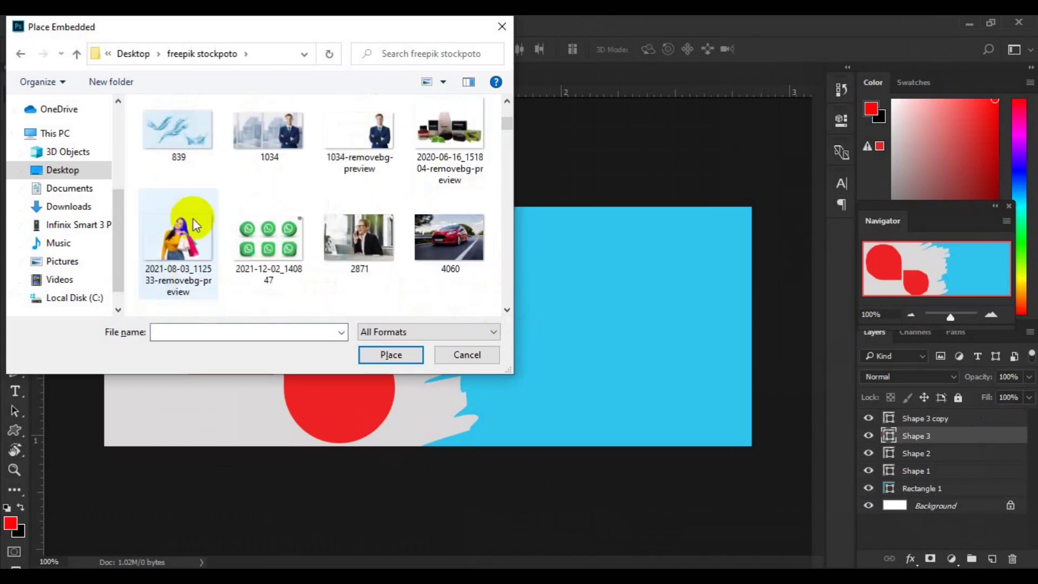
{"action": "left_click", "coordinate": [392, 354]}
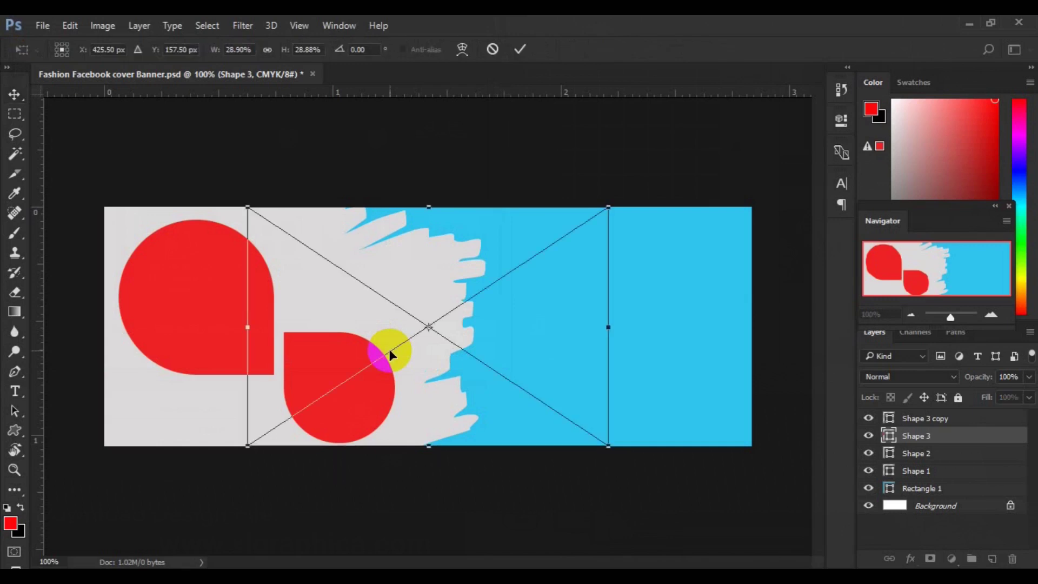
Step: Scale the placed model photo to about 24.5% and position it over the large red teardrop, its lower edge level with the teardrop's
{"action": "left_click_drag", "start_coordinate": [609, 447], "coordinate": [584, 426]}
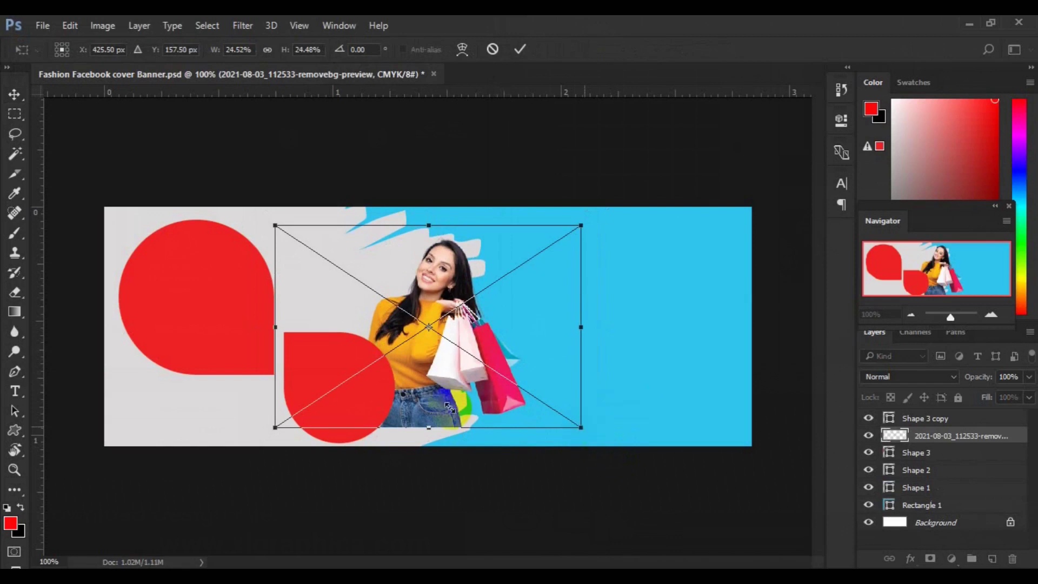
{"action": "left_click_drag", "start_coordinate": [433, 403], "coordinate": [234, 353]}
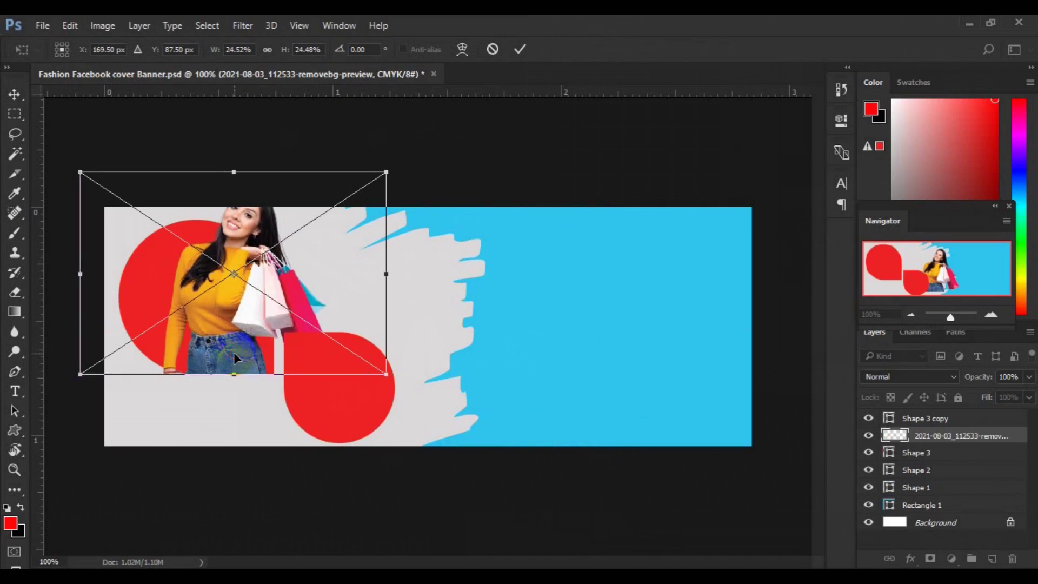
{"action": "key", "text": "Return"}
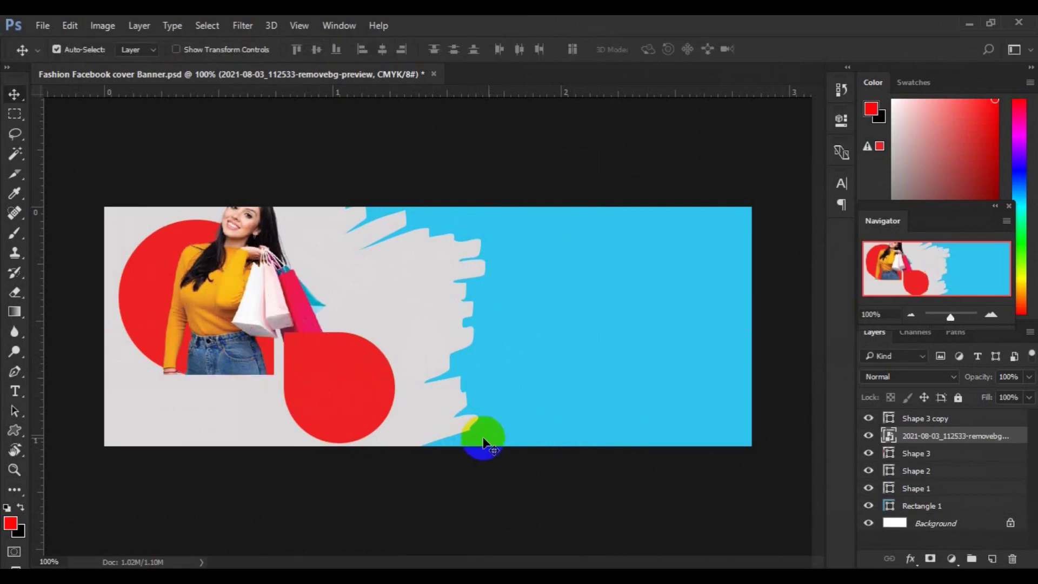
Step: Move the model photo and the large red teardrop down together until the model's head fits inside the banner
{"action": "left_click", "coordinate": [870, 457]}
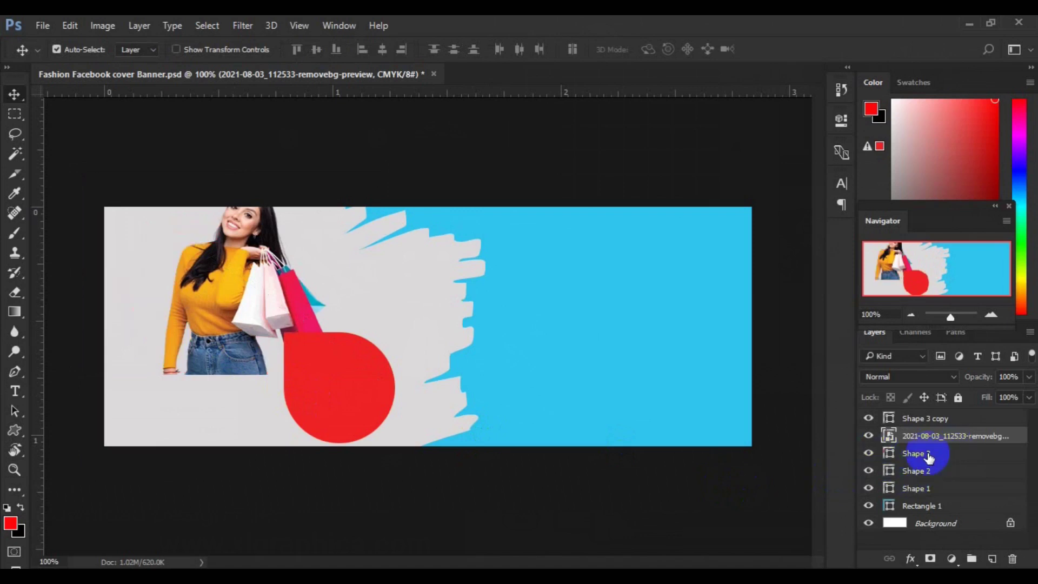
{"action": "left_click", "coordinate": [927, 454], "text": "ctrl"}
{"action": "key", "text": "Down"}
{"action": "key", "text": "Down"}
{"action": "key", "text": "Down"}
{"action": "key", "text": "Down"}
{"action": "key", "text": "Down"}
{"action": "key", "text": "Down"}
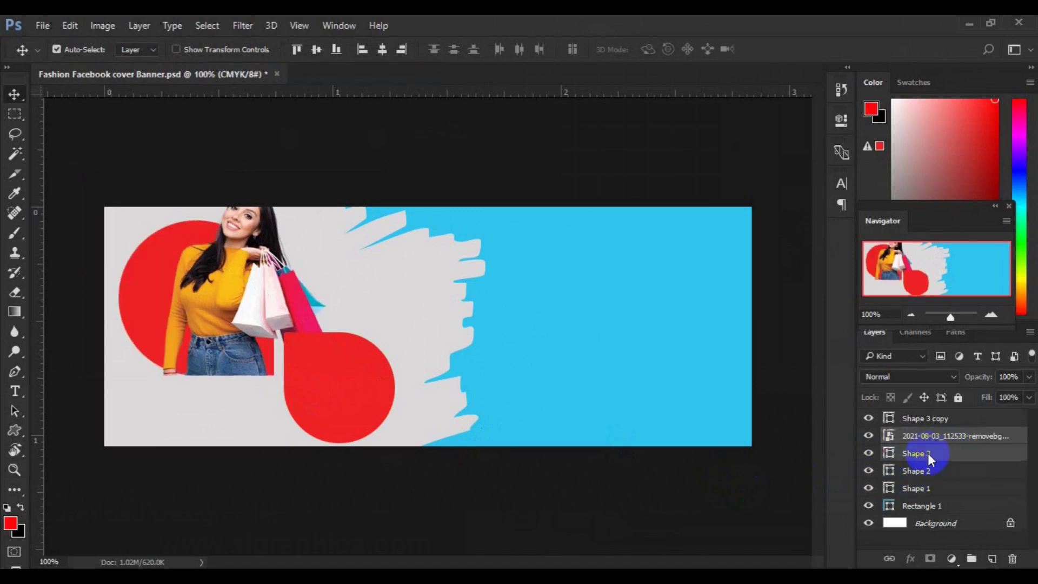
{"action": "key", "text": "Down"}
{"action": "key", "text": "Down"}
{"action": "key", "text": "Down"}
{"action": "key", "text": "Down"}
{"action": "key", "text": "Down"}
{"action": "key", "text": "Down"}
{"action": "key", "text": "Down"}
{"action": "key", "text": "Down"}
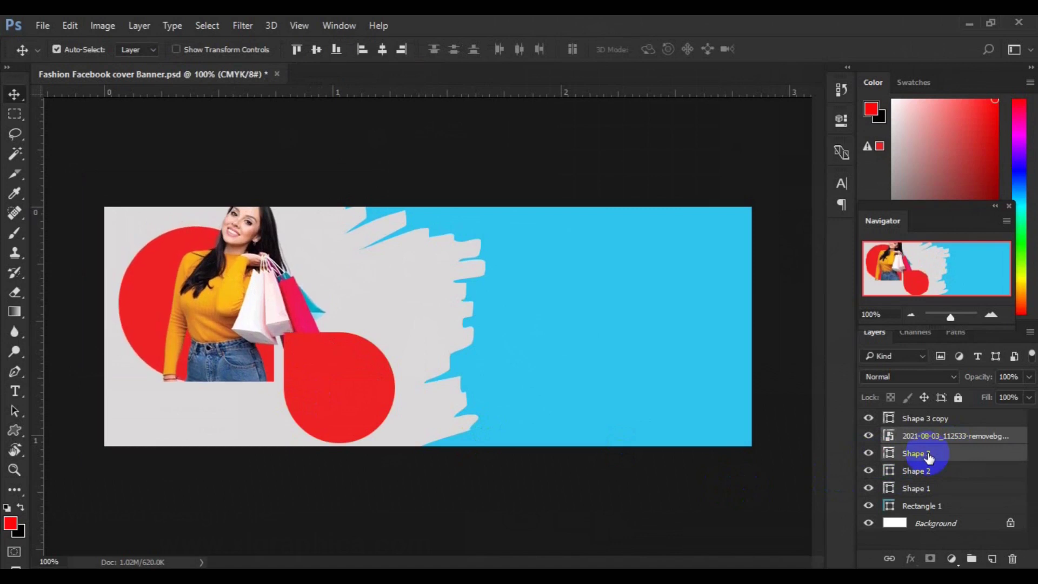
{"action": "key", "text": "Down"}
{"action": "key", "text": "Down"}
{"action": "key", "text": "Down"}
{"action": "key", "text": "Down"}
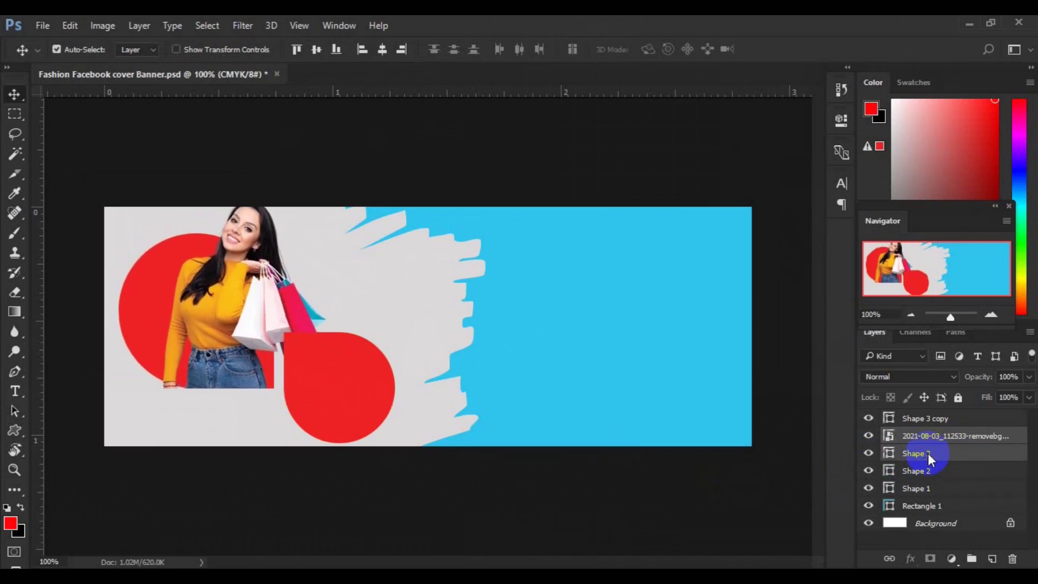
{"action": "key", "text": "Down"}
{"action": "key", "text": "Down"}
{"action": "key", "text": "Down"}
{"action": "key", "text": "Down"}
{"action": "key", "text": "Down"}
{"action": "key", "text": "Down"}
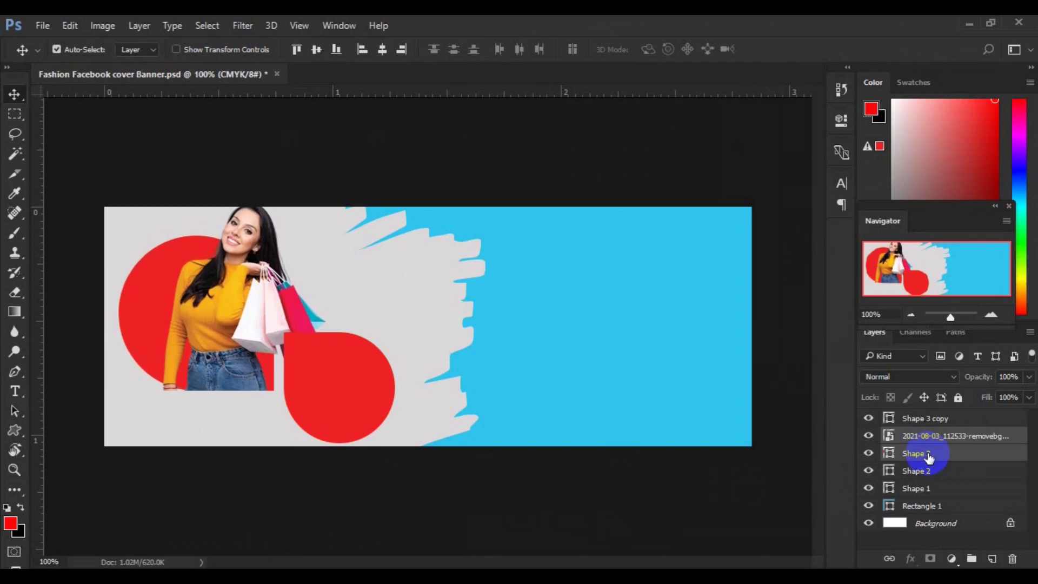
Step: Scale the small red teardrop down to about 90.4% and move it to the banner's lower edge
{"action": "left_click", "coordinate": [347, 408]}
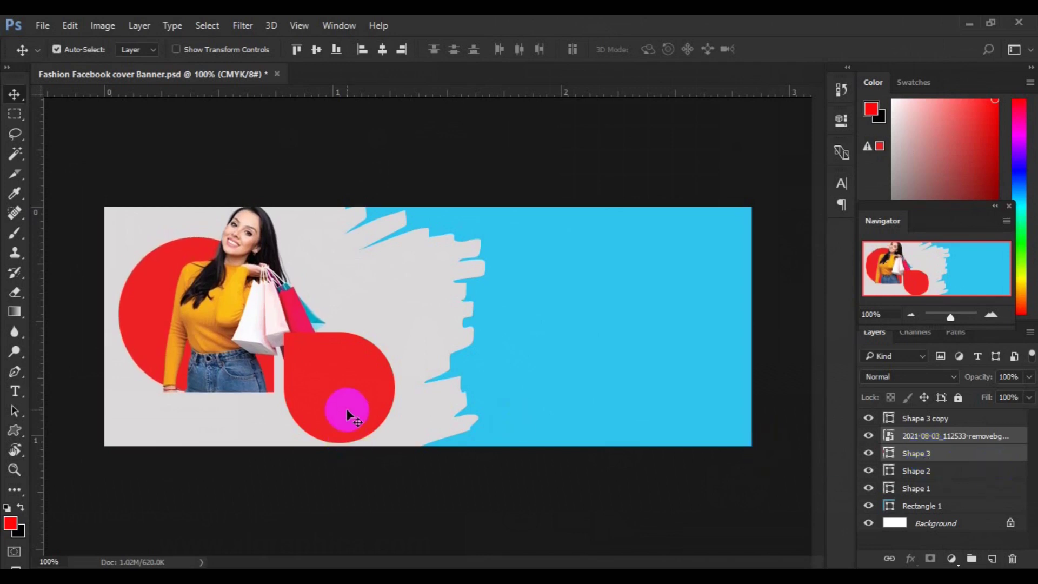
{"action": "left_click_drag", "start_coordinate": [347, 419], "coordinate": [351, 422]}
{"action": "key", "text": "ctrl+t"}
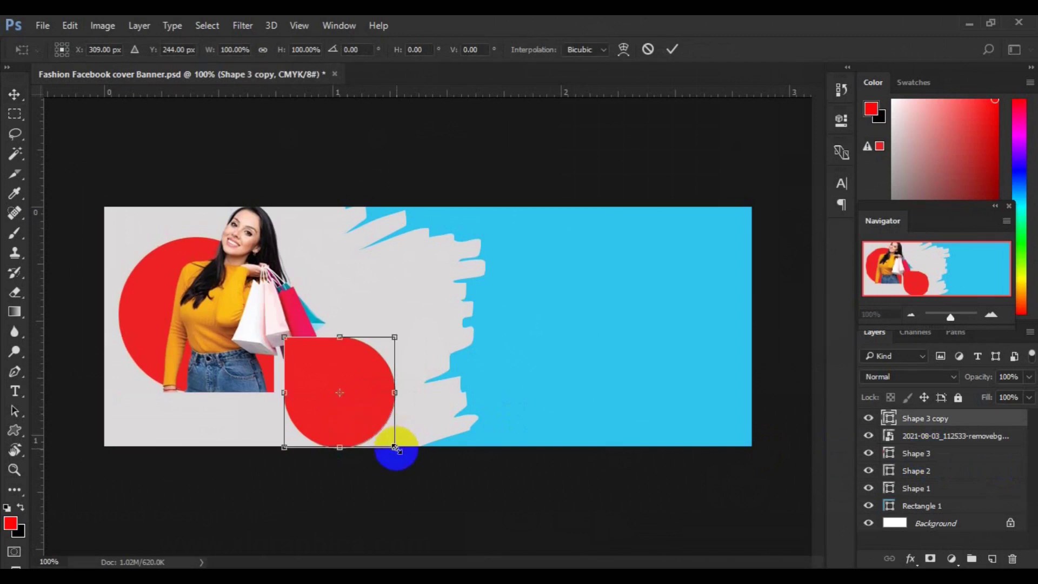
{"action": "left_click_drag", "start_coordinate": [397, 448], "coordinate": [392, 446]}
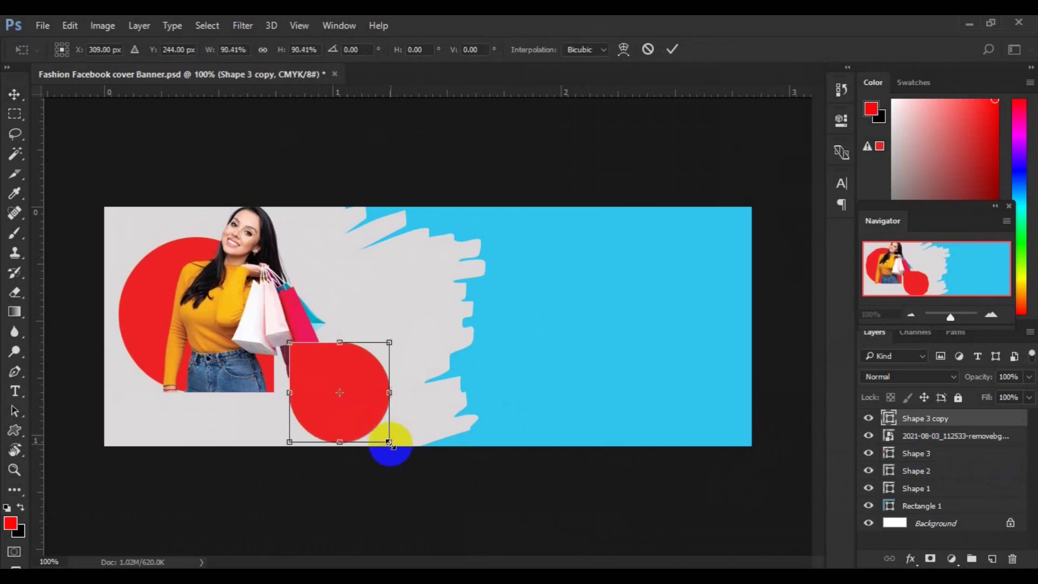
{"action": "double_click", "coordinate": [349, 419]}
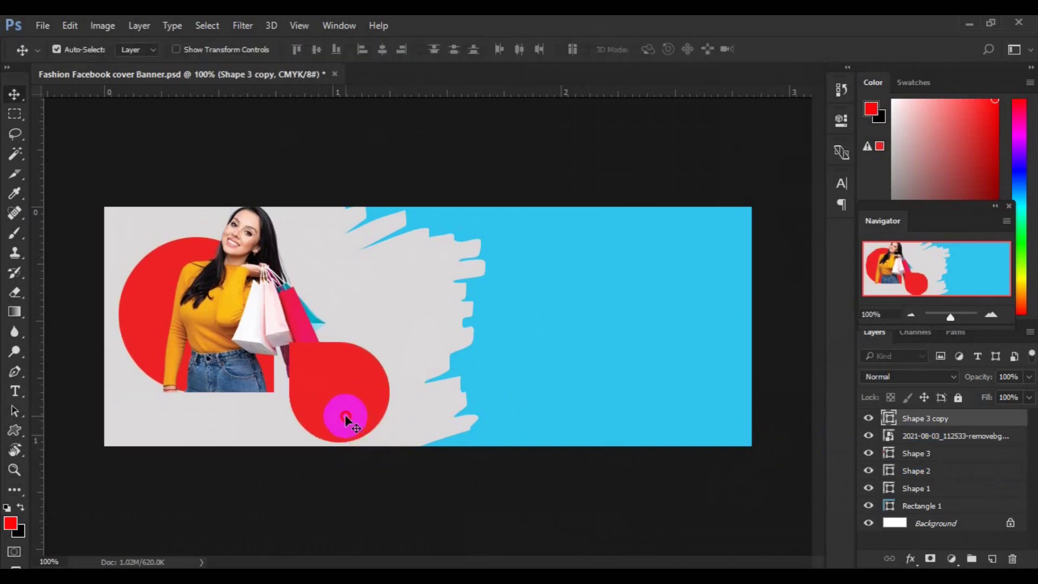
{"action": "left_click_drag", "start_coordinate": [345, 420], "coordinate": [345, 421]}
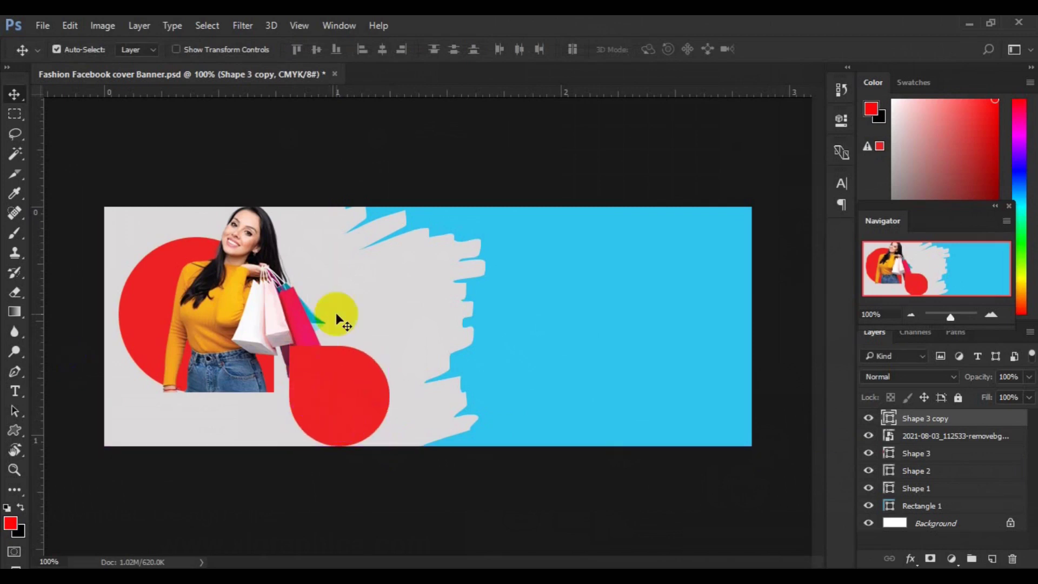
Step: Duplicate the model photo layer and clip the lower copy to the large red teardrop with a clipping mask
{"action": "left_click", "coordinate": [226, 359]}
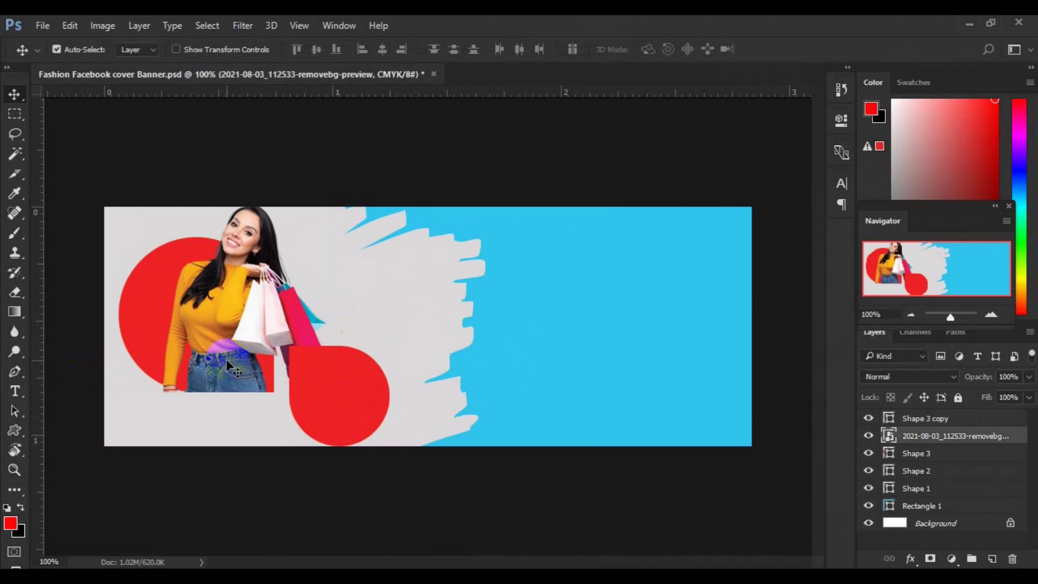
{"action": "key", "text": "ctrl+j"}
{"action": "left_click", "coordinate": [936, 454]}
{"action": "right_click", "coordinate": [934, 452]}
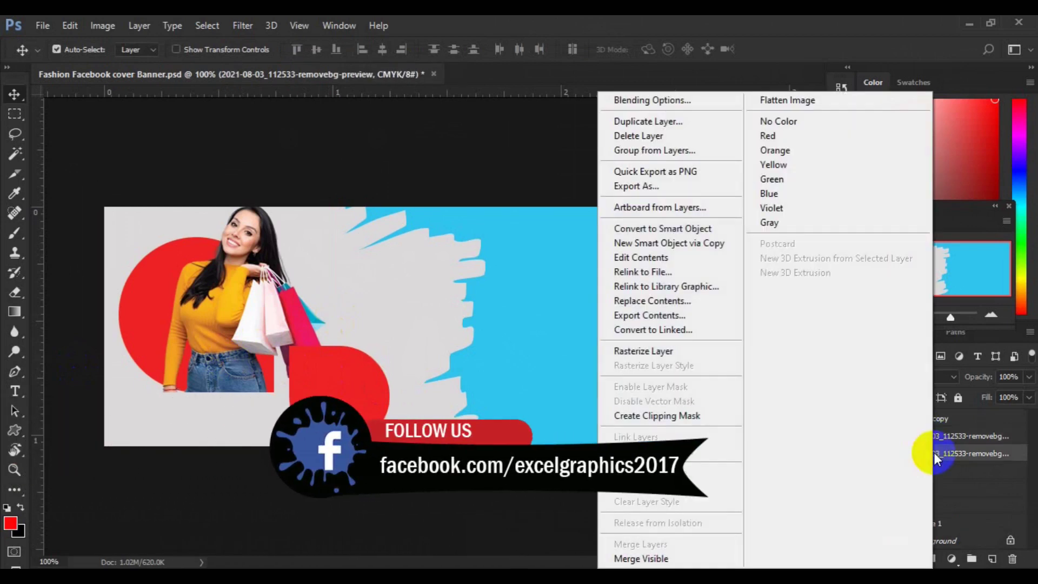
{"action": "left_click", "coordinate": [725, 420]}
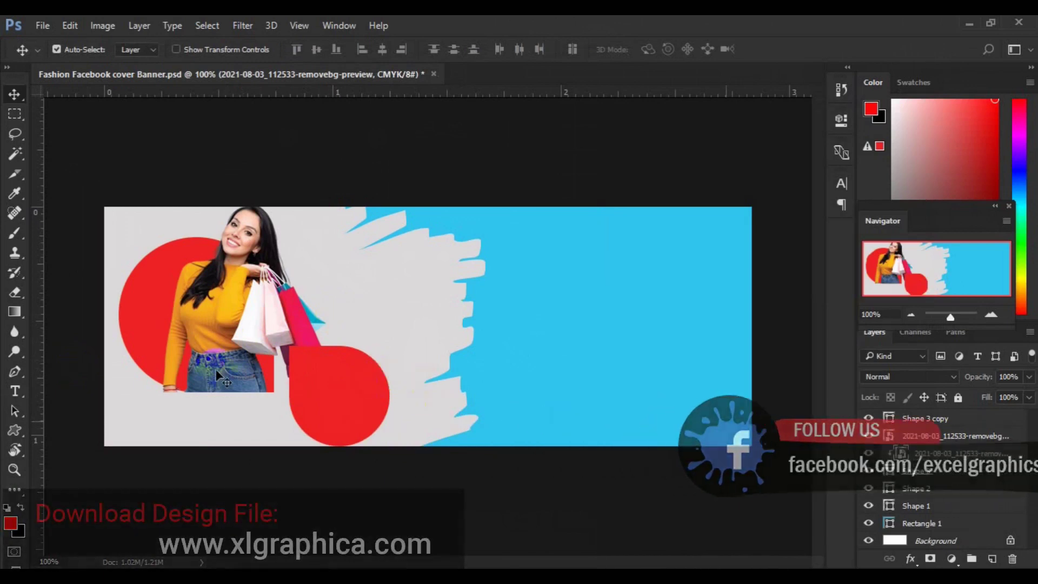
Step: Rasterize the upper model photo copy and sample the banner's grey #dbd9d9 as the foreground color
{"action": "right_click", "coordinate": [919, 436]}
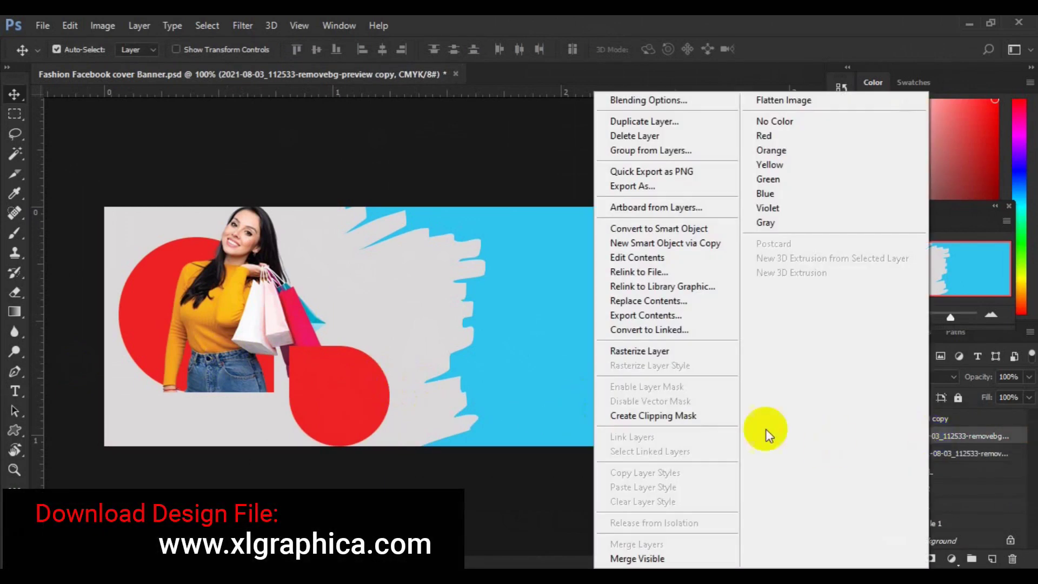
{"action": "left_click", "coordinate": [664, 355]}
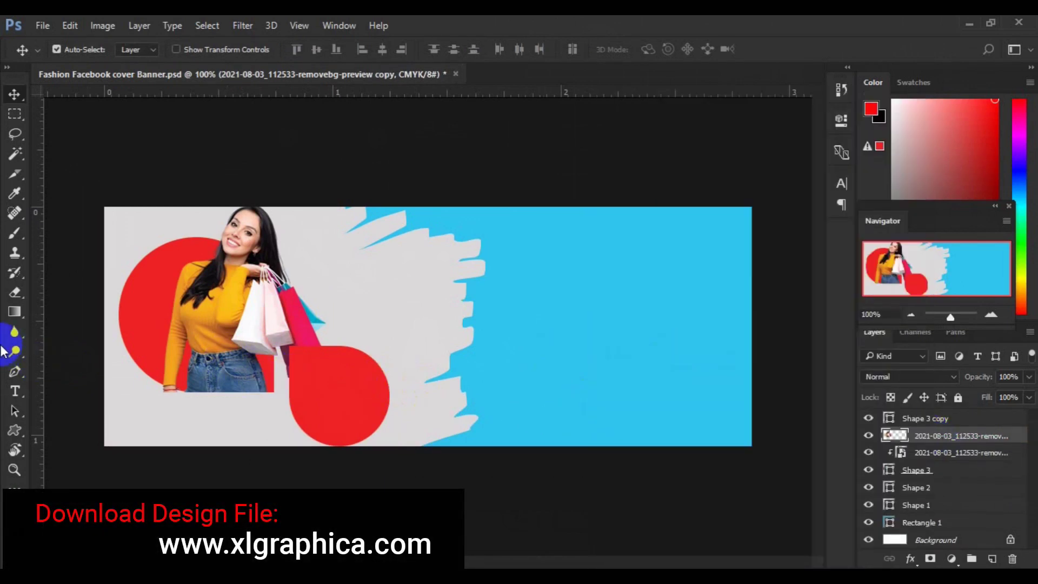
{"action": "key", "text": "ctrl+plus"}
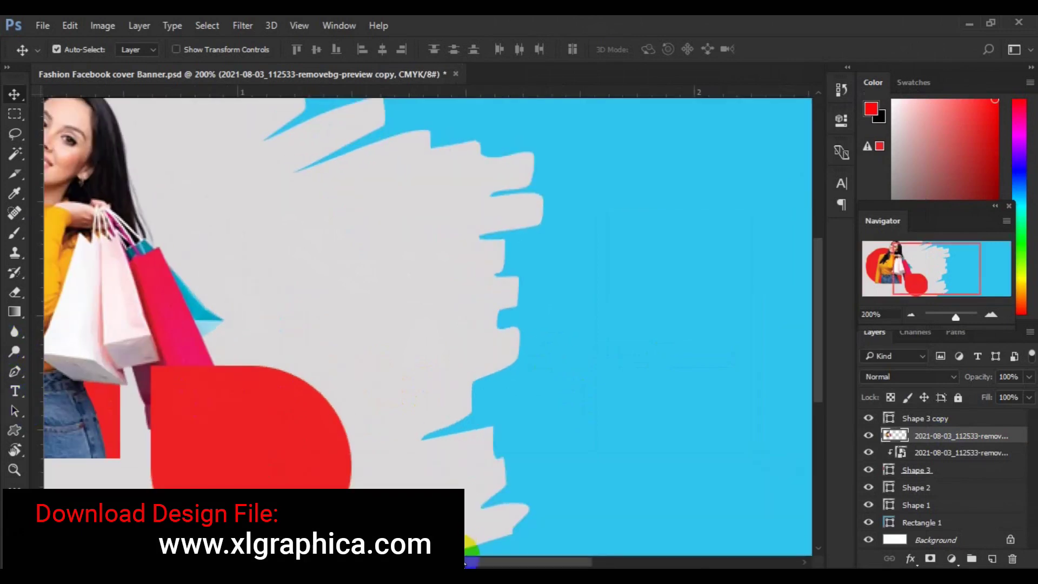
{"action": "left_click_drag", "start_coordinate": [461, 560], "coordinate": [388, 562]}
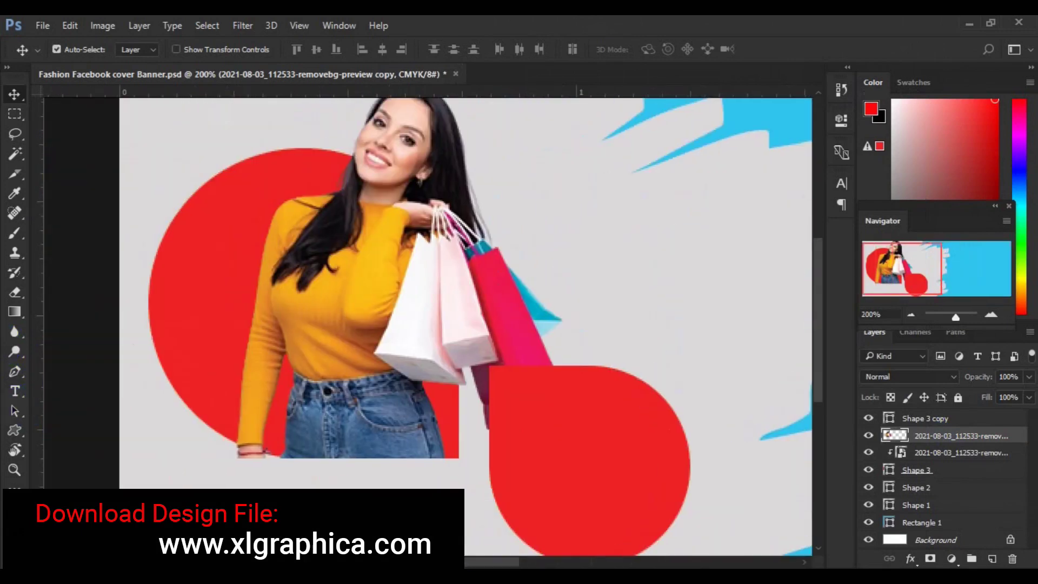
{"action": "left_click", "coordinate": [14, 292]}
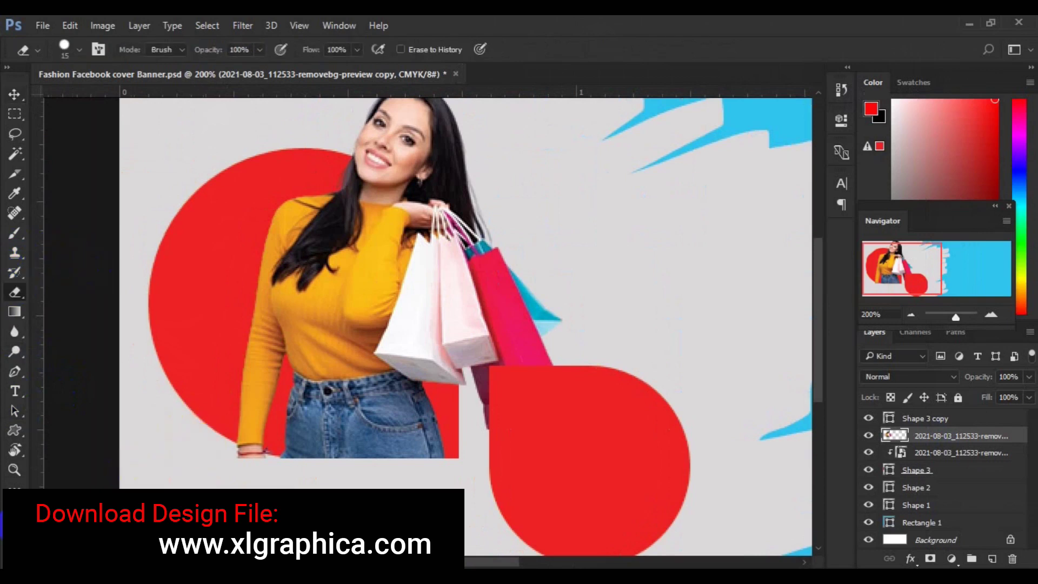
{"action": "left_click", "coordinate": [11, 522]}
{"action": "left_click", "coordinate": [326, 174]}
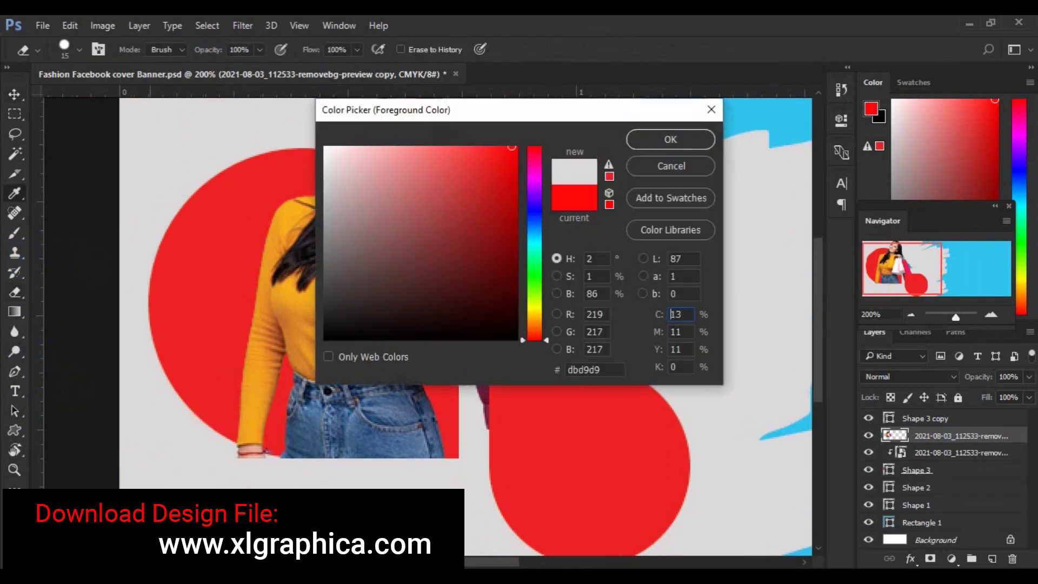
{"action": "left_click", "coordinate": [649, 143]}
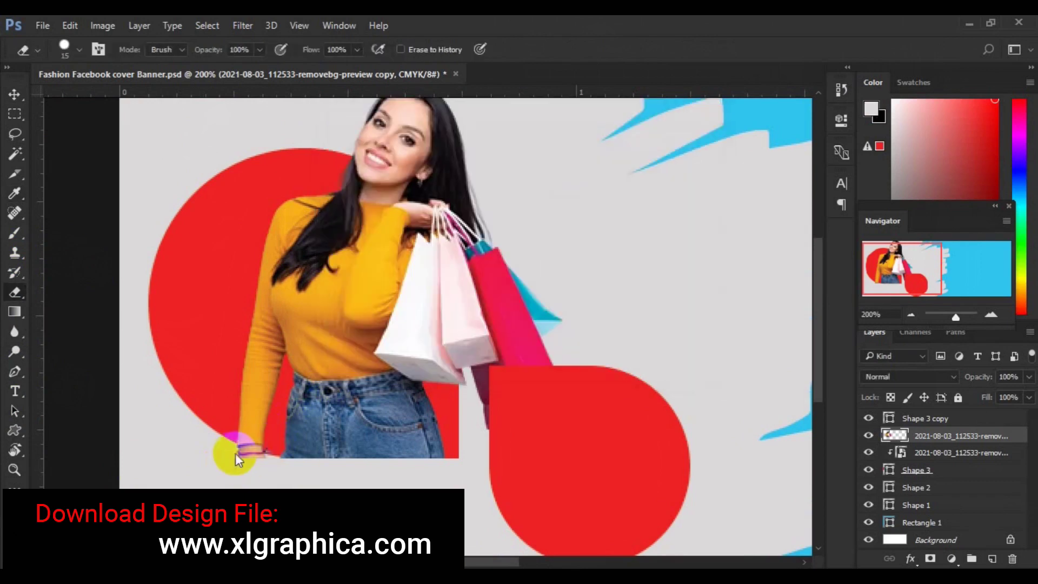
Step: Erase the parts of the upper photo copy that stick out below the large teardrop's lower edge, using a 15 px Eraser
{"action": "mouse_move", "coordinate": [246, 458]}
{"action": "left_mouse_down"}
{"action": "mouse_move", "coordinate": [298, 471]}
{"action": "mouse_move", "coordinate": [226, 455]}
{"action": "mouse_move", "coordinate": [312, 468]}
{"action": "mouse_move", "coordinate": [463, 465]}
{"action": "left_mouse_up"}
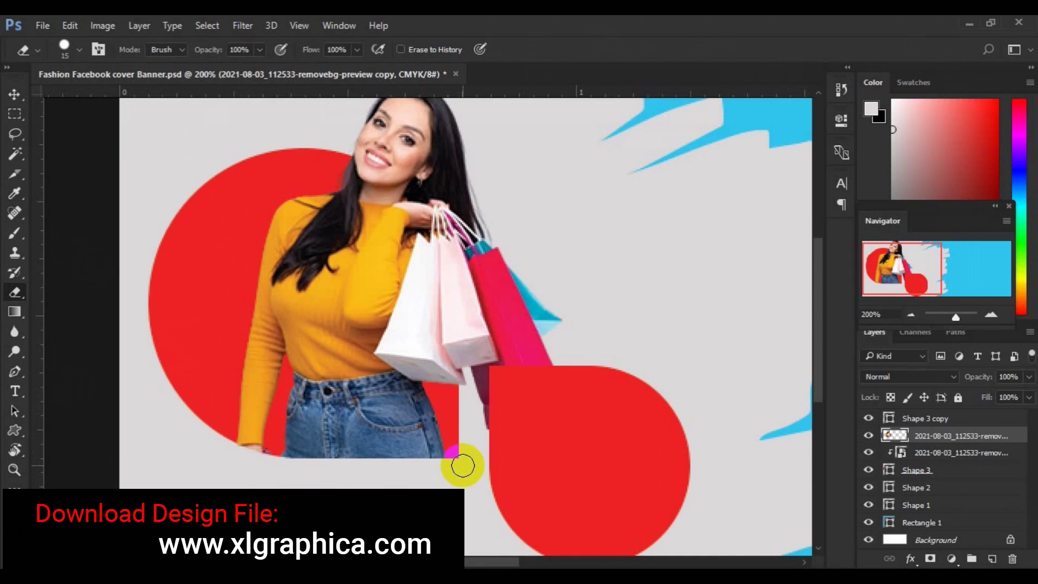
{"action": "key", "text": "v"}
{"action": "scroll", "coordinate": [463, 466], "scroll_direction": "down", "scroll_amount": 3}
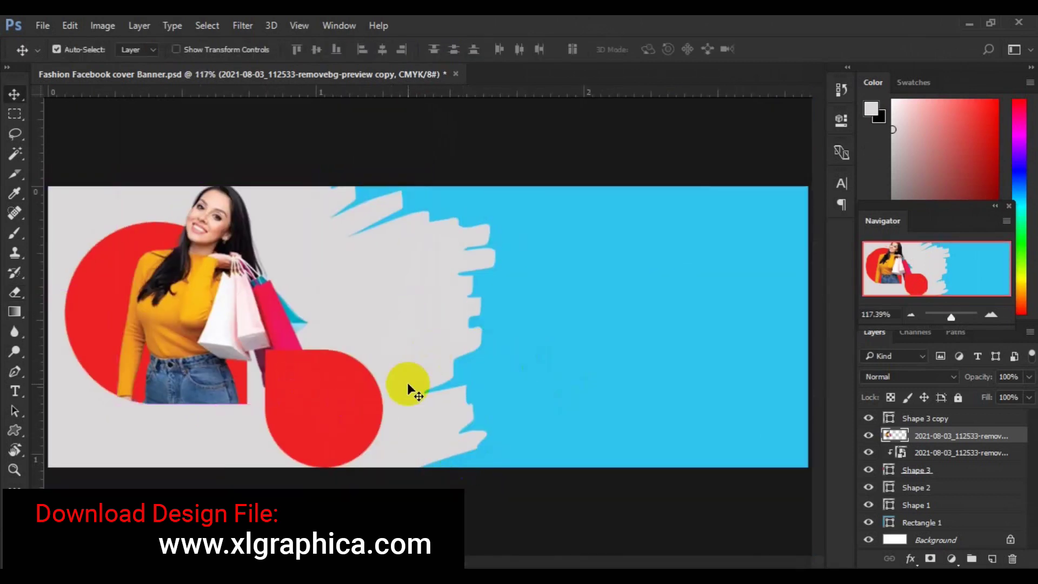
Step: Recolor the small red teardrop to yellow #febd16, sampled from the model's sweater
{"action": "left_click", "coordinate": [301, 413]}
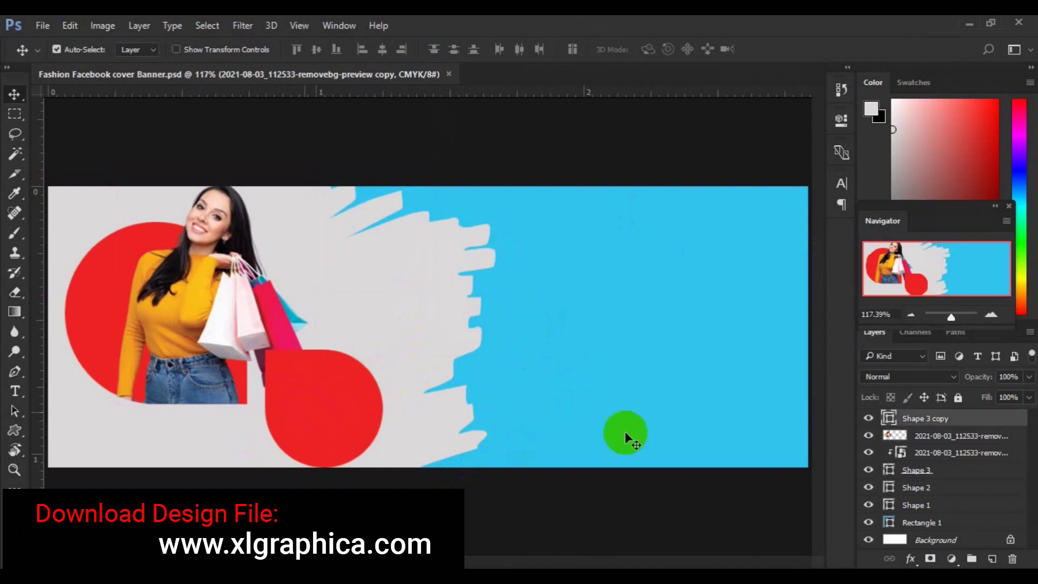
{"action": "double_click", "coordinate": [890, 420]}
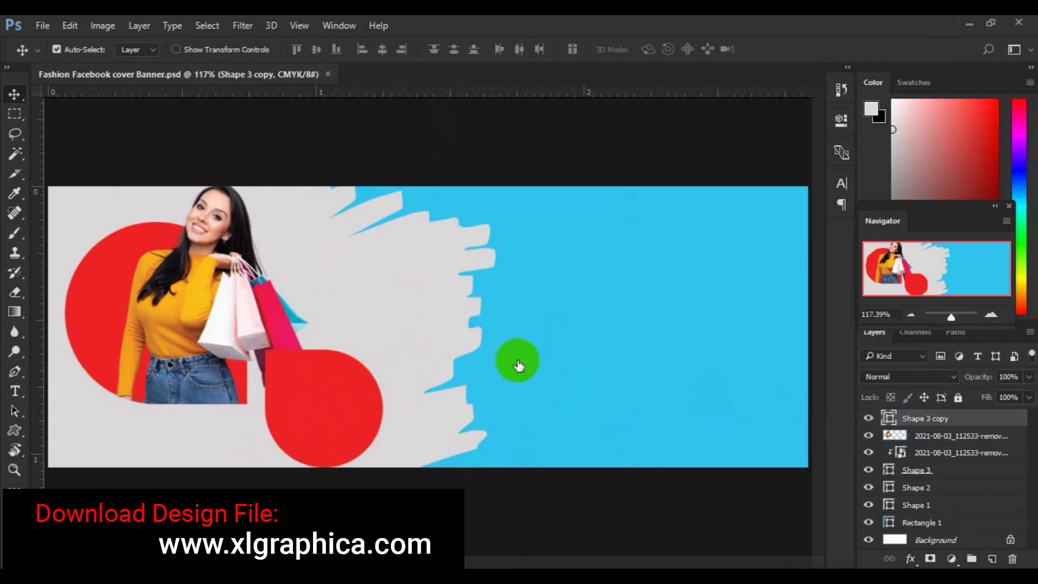
{"action": "left_click", "coordinate": [206, 309]}
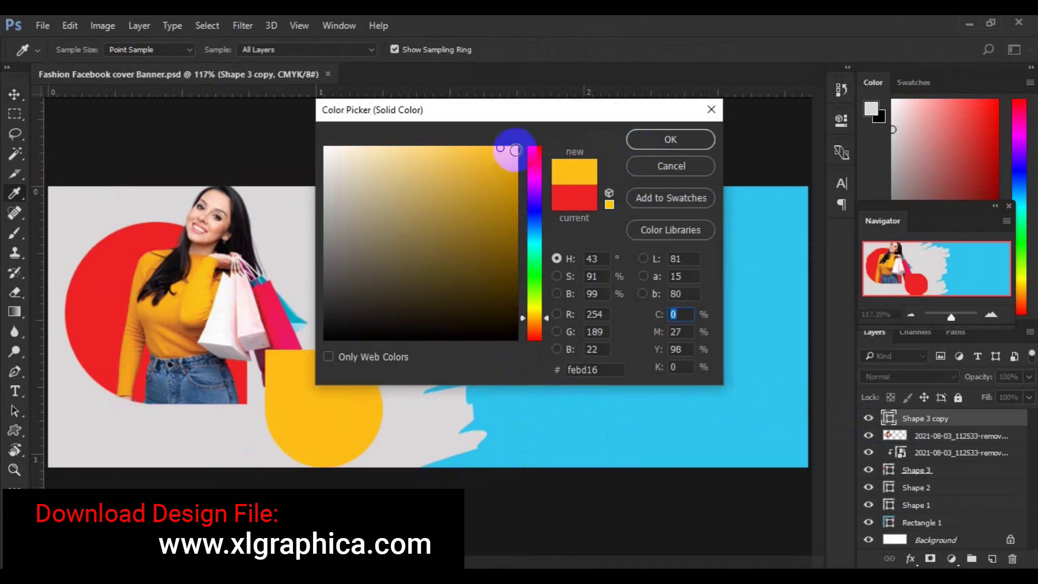
{"action": "left_click", "coordinate": [647, 139]}
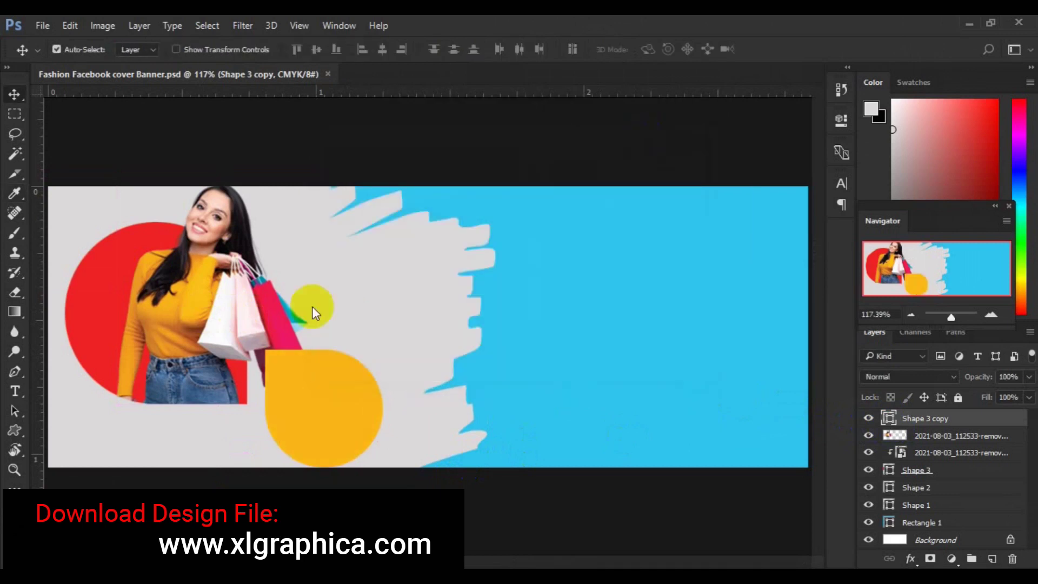
{"action": "left_click_drag", "start_coordinate": [302, 423], "coordinate": [432, 401]}
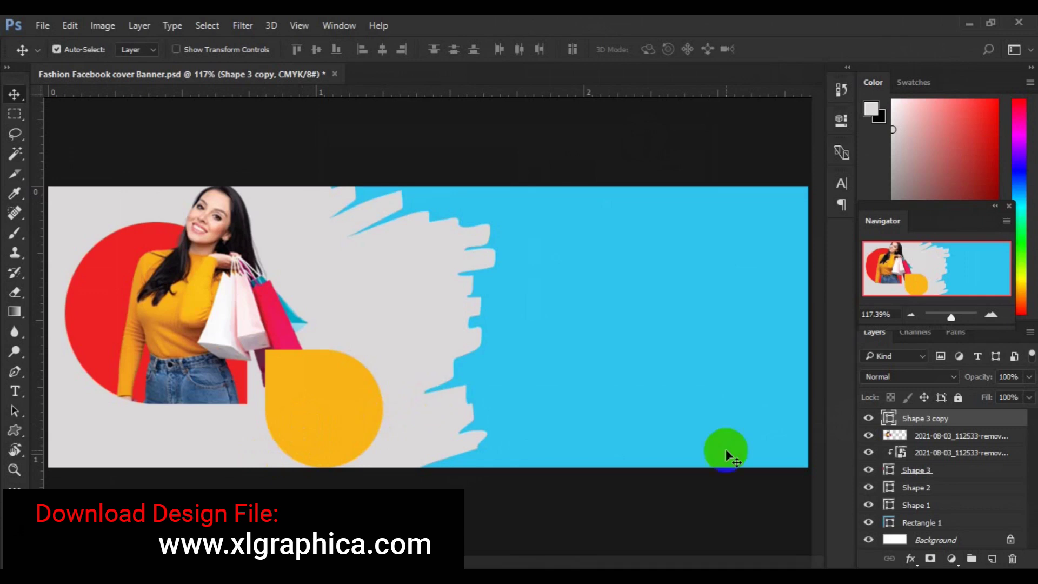
Step: Add the text "70%" on a new layer near the yellow teardrop, using Roboto Medium
{"action": "left_click", "coordinate": [993, 559]}
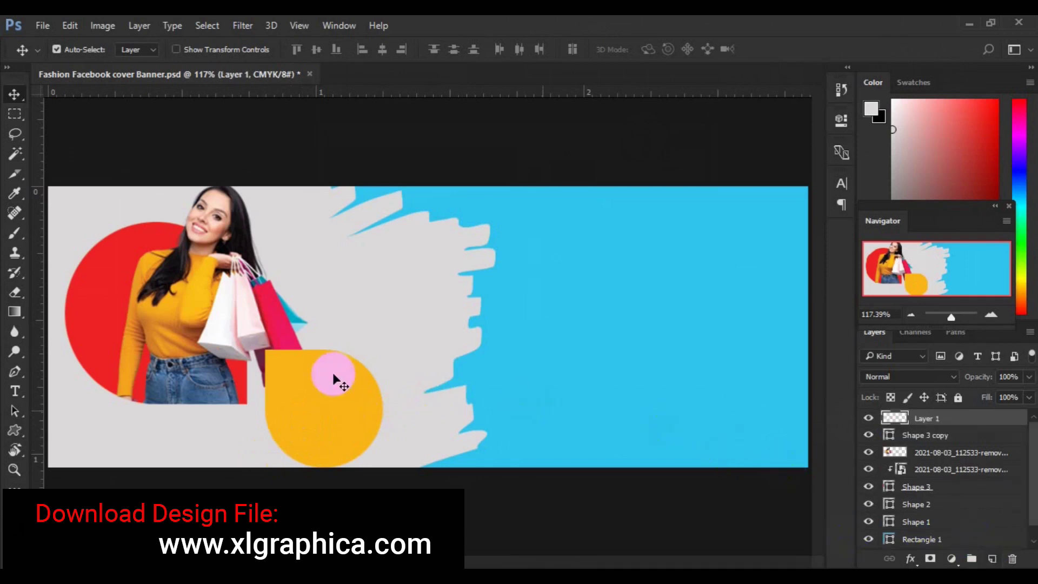
{"action": "left_click", "coordinate": [14, 391]}
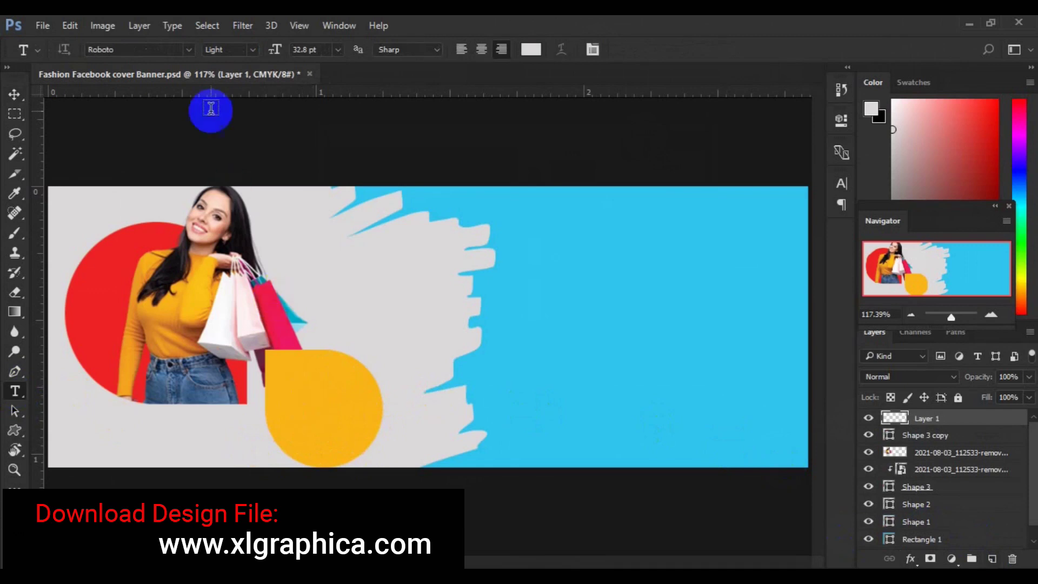
{"action": "left_click", "coordinate": [252, 50]}
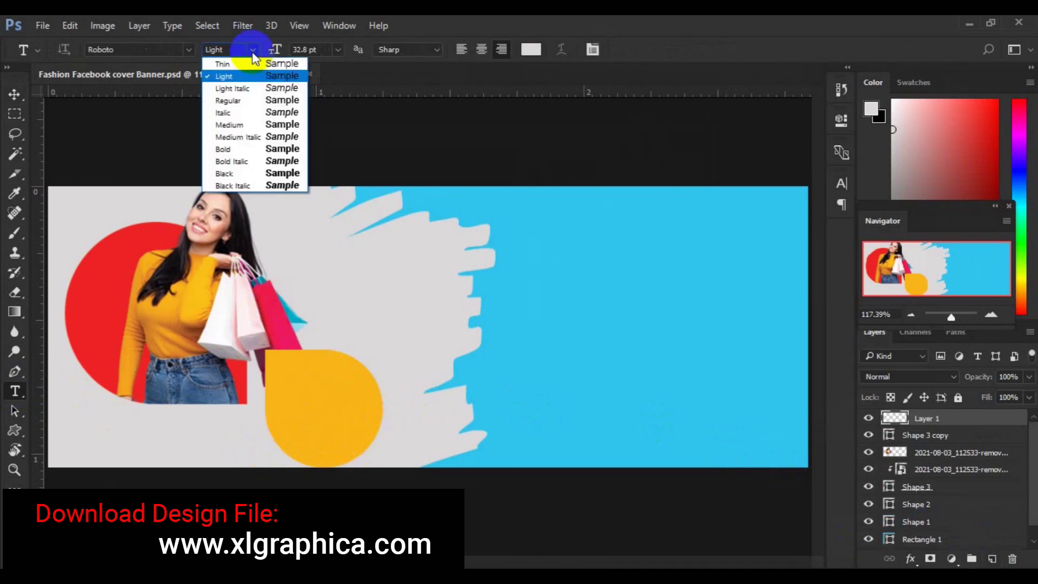
{"action": "left_click", "coordinate": [242, 125]}
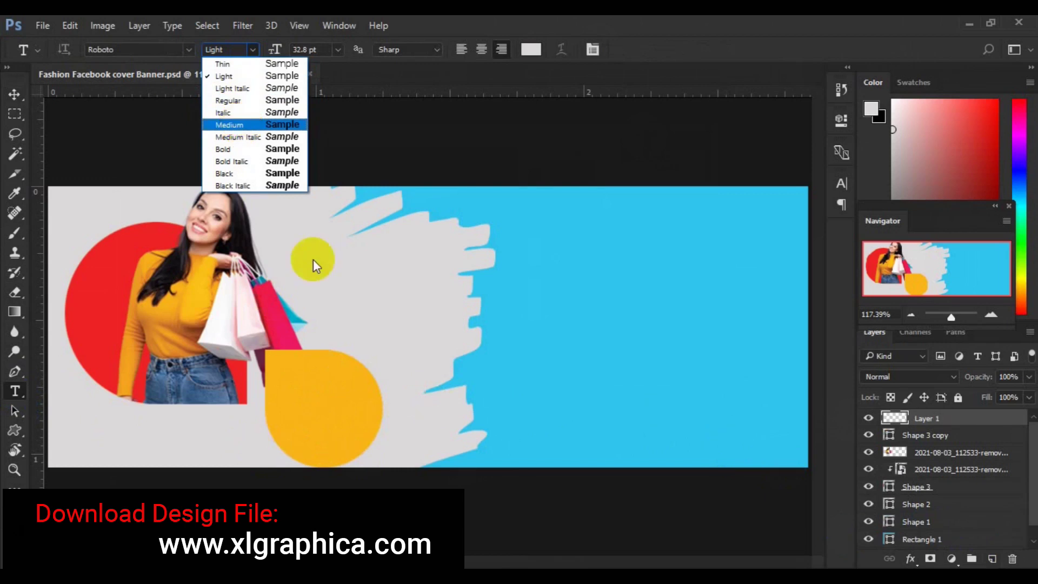
{"action": "left_click", "coordinate": [291, 404]}
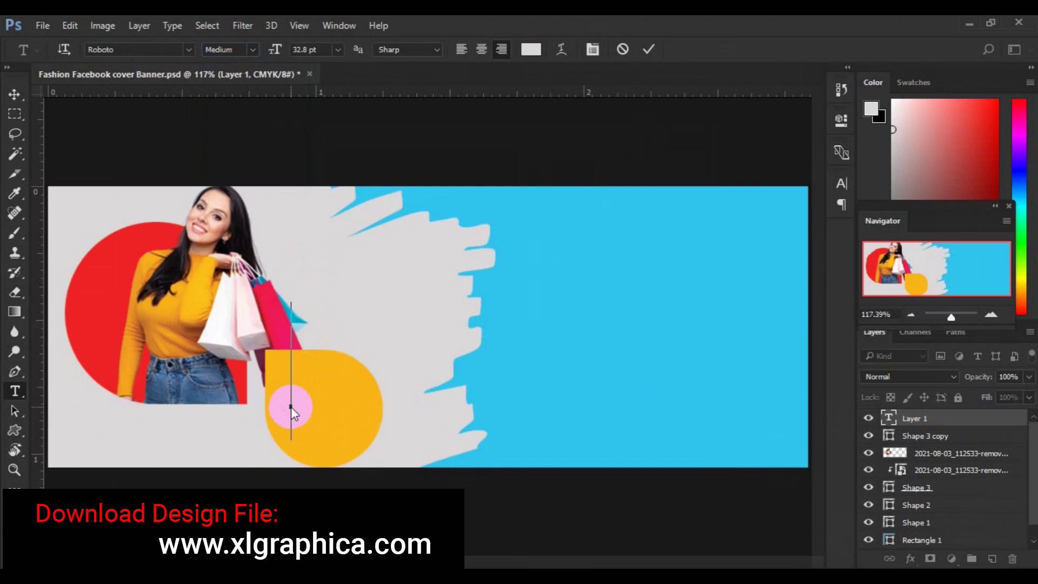
{"action": "type", "text": "7"}
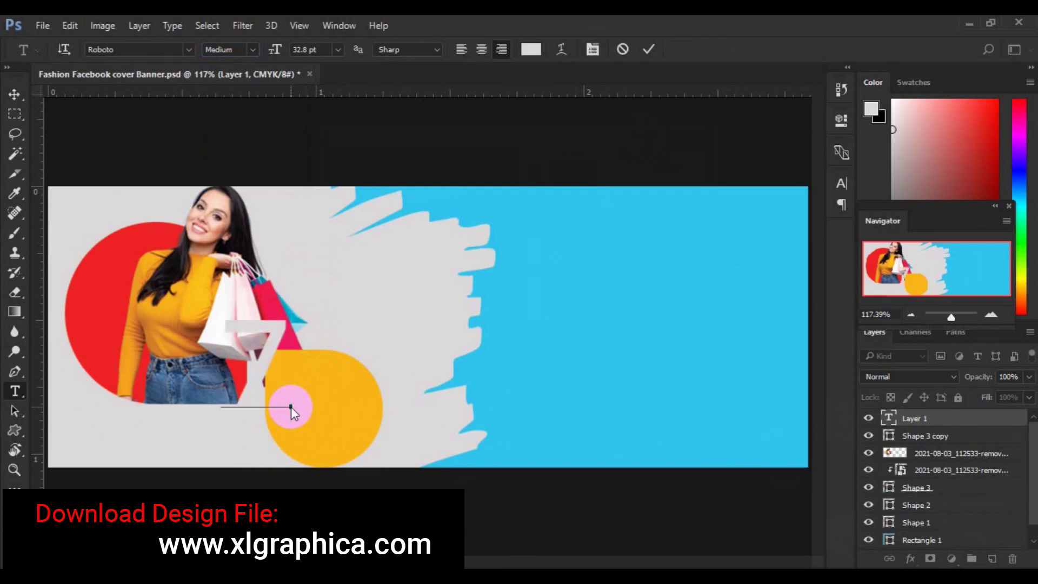
{"action": "type", "text": "%"}
{"action": "key", "text": "ctrl+a"}
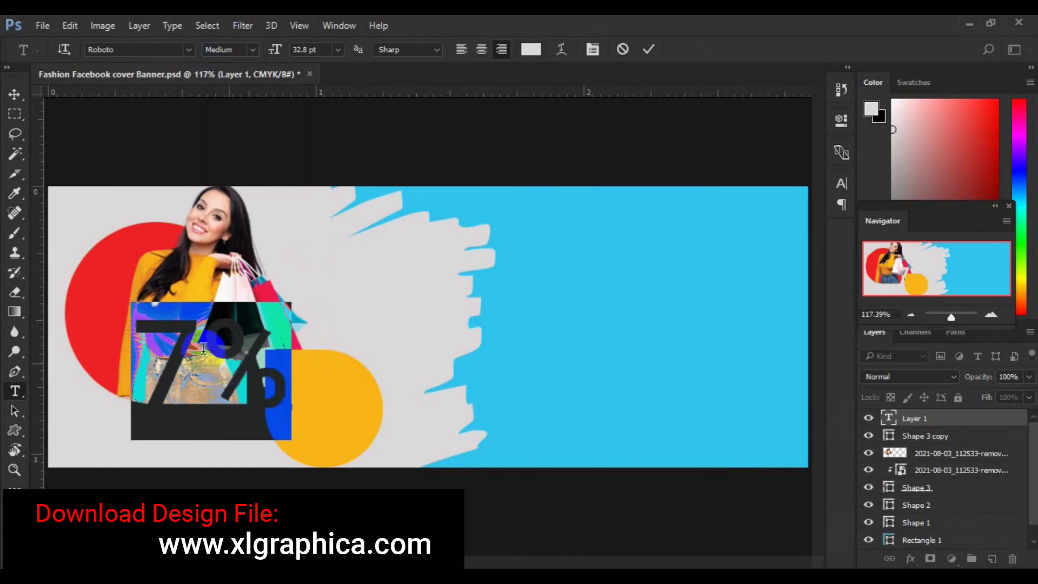
{"action": "left_click", "coordinate": [202, 349]}
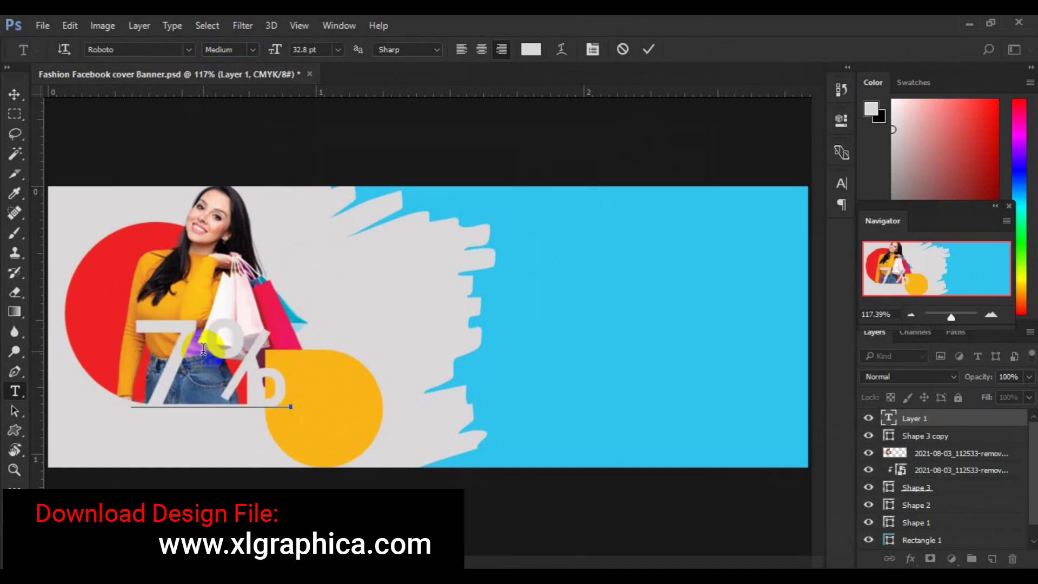
{"action": "type", "text": "0"}
Step: Recolor the "70%" text to near-black #161316, sampled from the model's dark hair
{"action": "key", "text": "ctrl+a"}
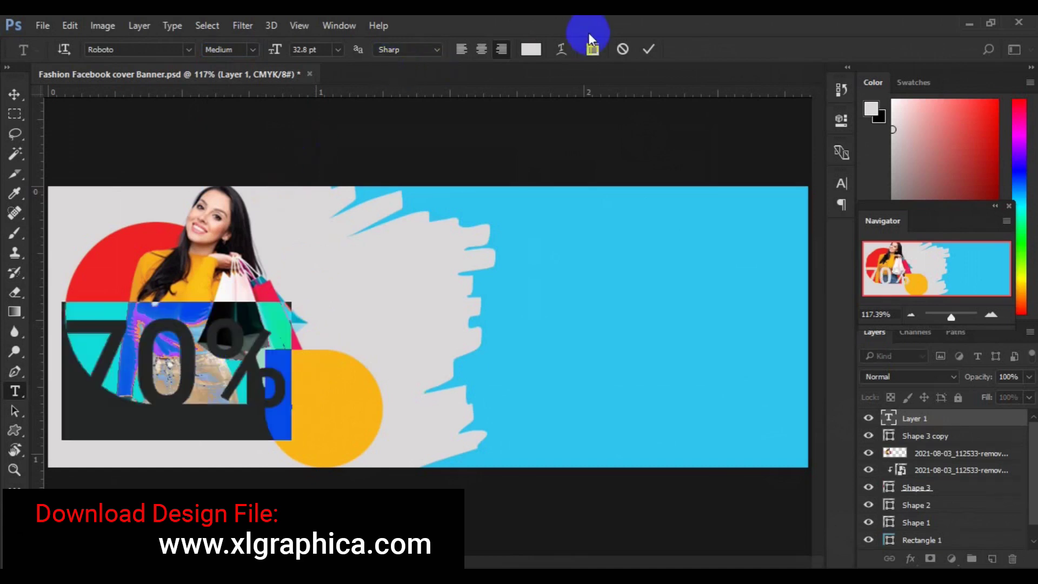
{"action": "left_click", "coordinate": [531, 49]}
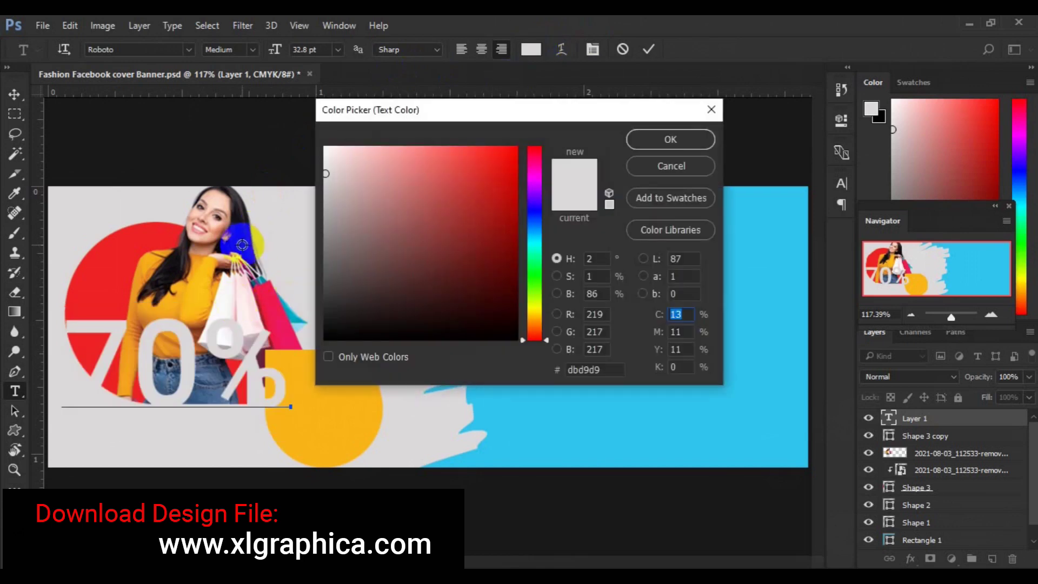
{"action": "left_click", "coordinate": [242, 245]}
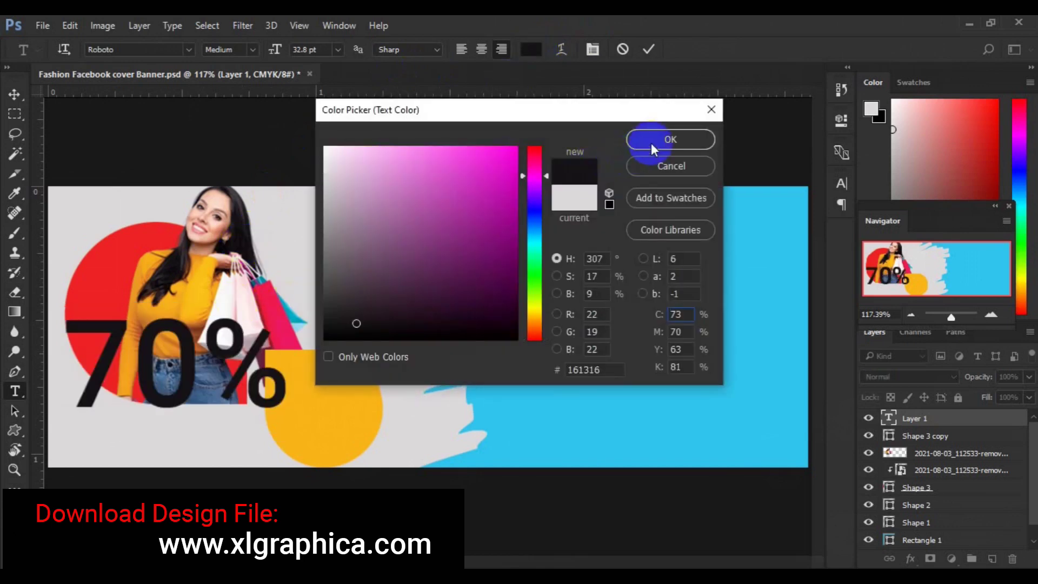
{"action": "left_click", "coordinate": [651, 143]}
Step: Reduce the "70%" text to 16 pt and move it onto the upper part of the yellow teardrop
{"action": "left_click", "coordinate": [339, 49]}
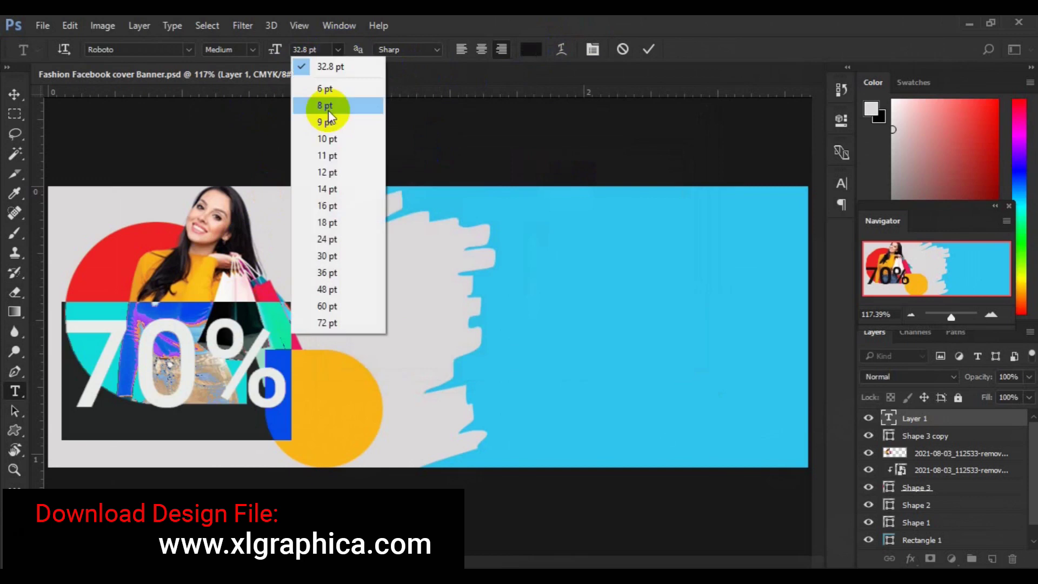
{"action": "left_click", "coordinate": [339, 239]}
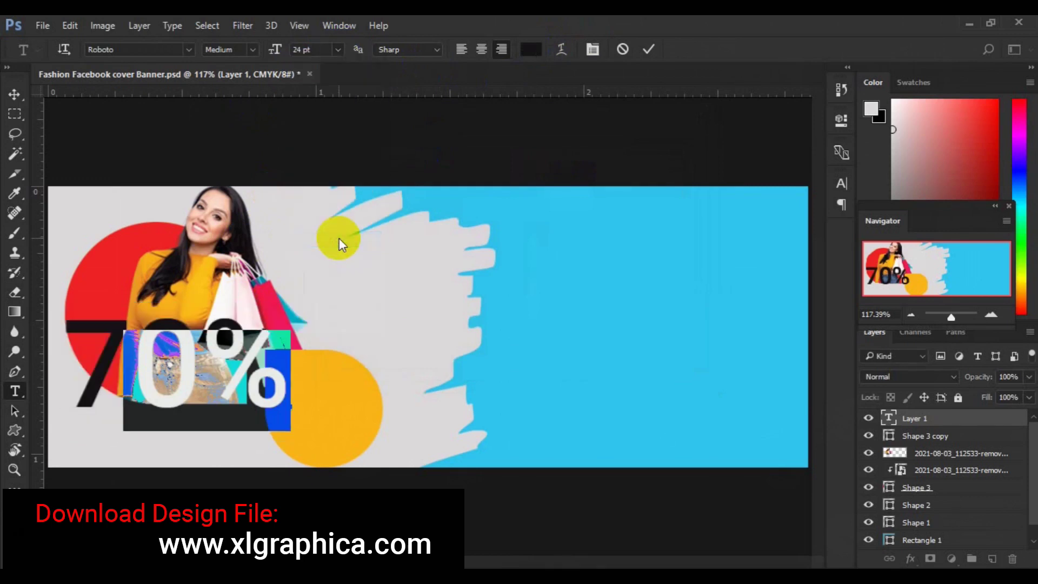
{"action": "left_click", "coordinate": [338, 48]}
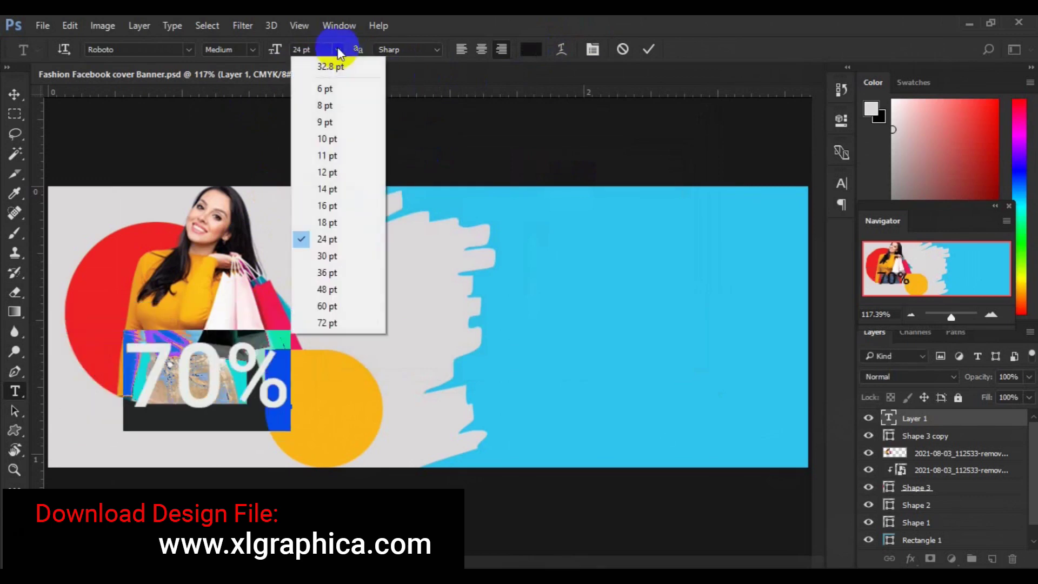
{"action": "left_click", "coordinate": [339, 207]}
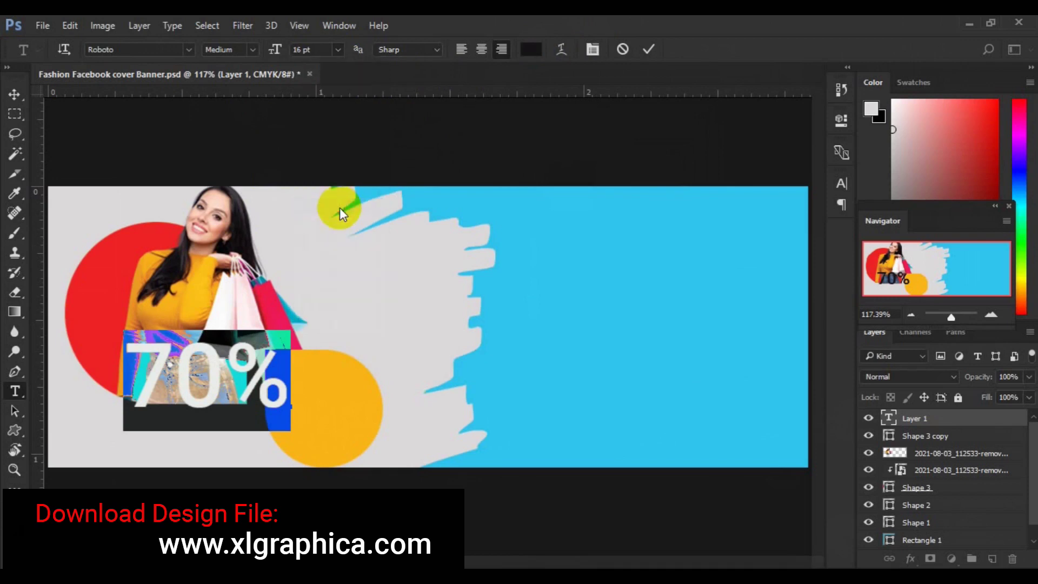
{"action": "left_click", "coordinate": [15, 95]}
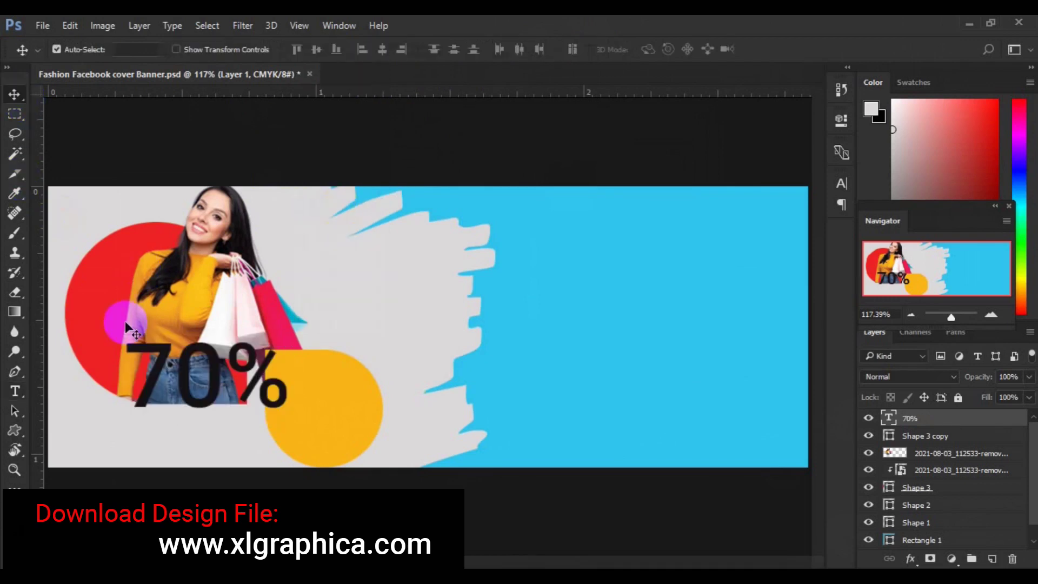
{"action": "left_click_drag", "start_coordinate": [222, 391], "coordinate": [313, 400]}
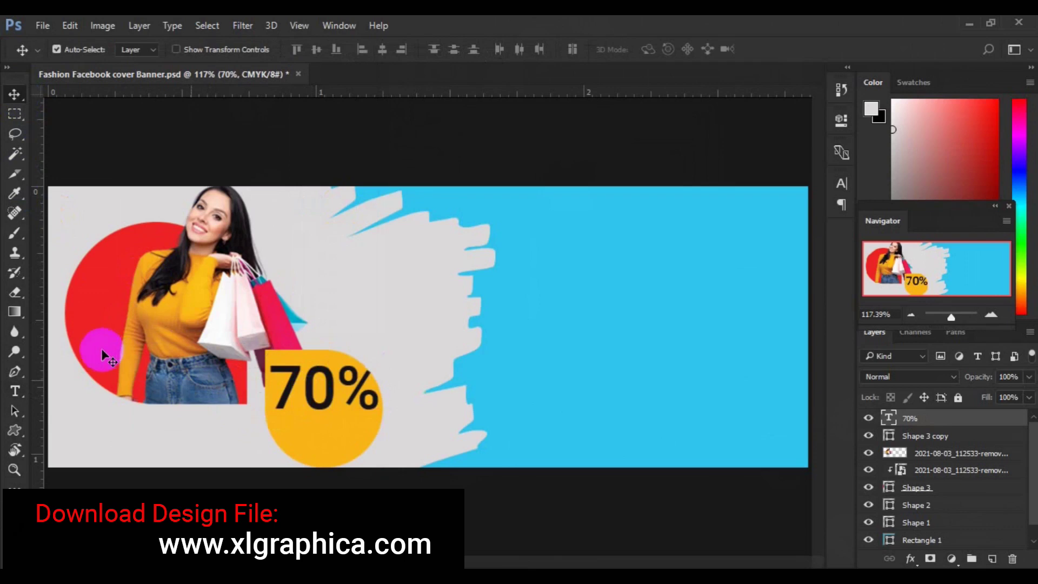
Step: Set the "70%" text size to 12 pt and center it within the yellow teardrop
{"action": "left_click", "coordinate": [13, 392]}
{"action": "left_click_drag", "start_coordinate": [271, 388], "coordinate": [299, 388]}
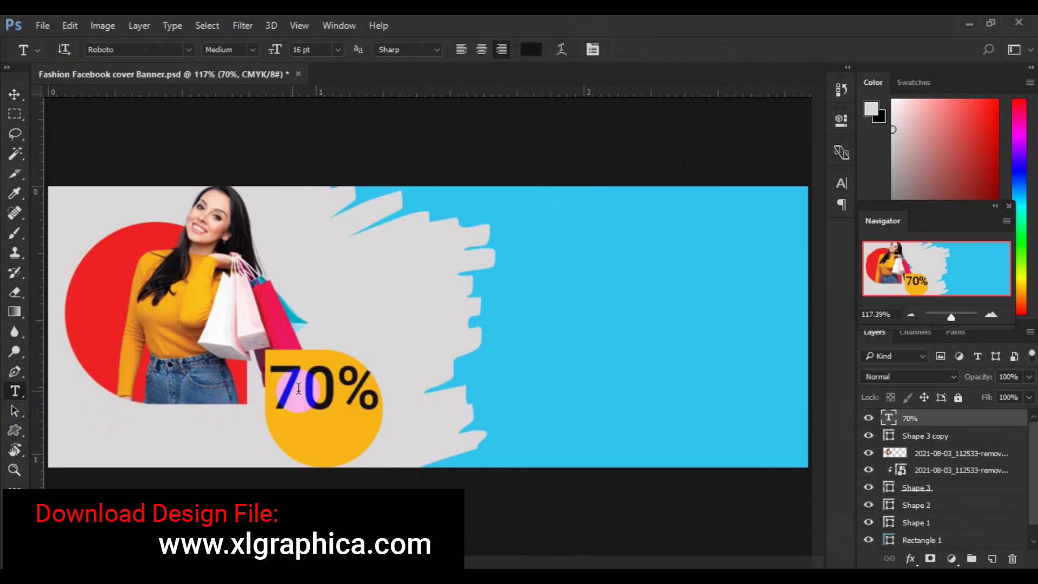
{"action": "left_click_drag", "start_coordinate": [331, 388], "coordinate": [311, 385]}
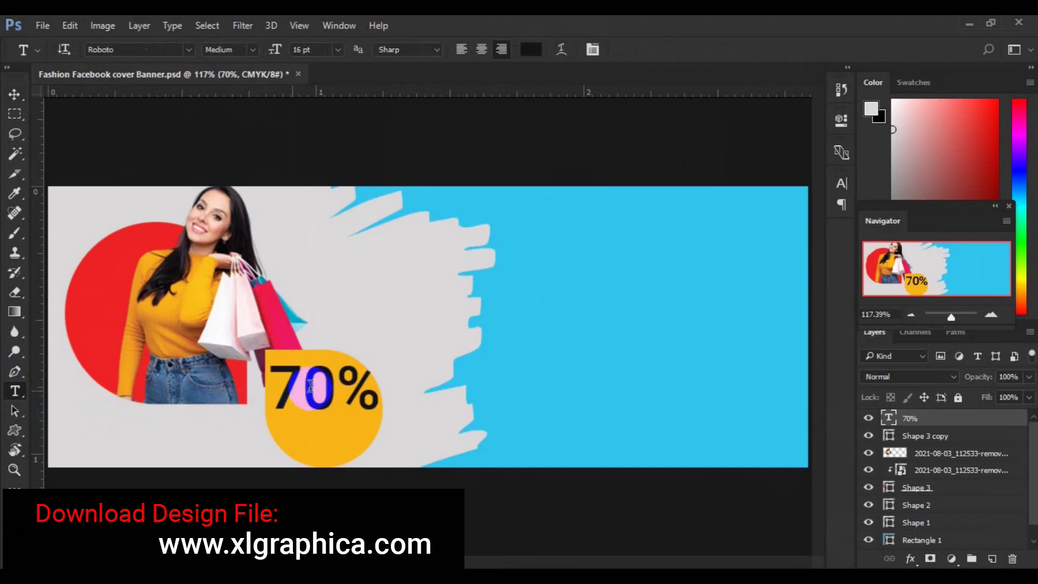
{"action": "left_click", "coordinate": [312, 388]}
{"action": "key", "text": "ctrl+a"}
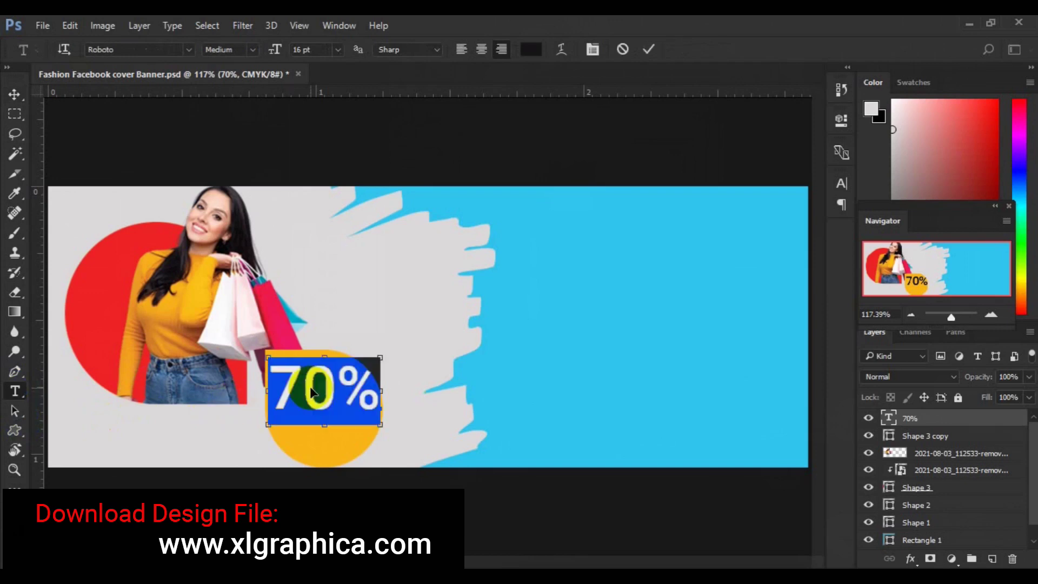
{"action": "left_click", "coordinate": [339, 50]}
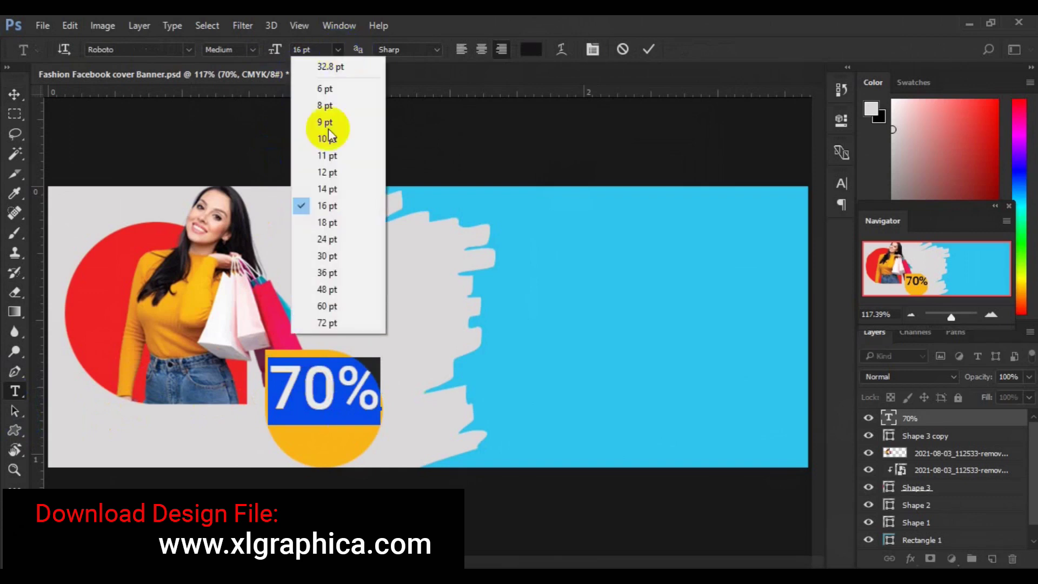
{"action": "left_click", "coordinate": [332, 173]}
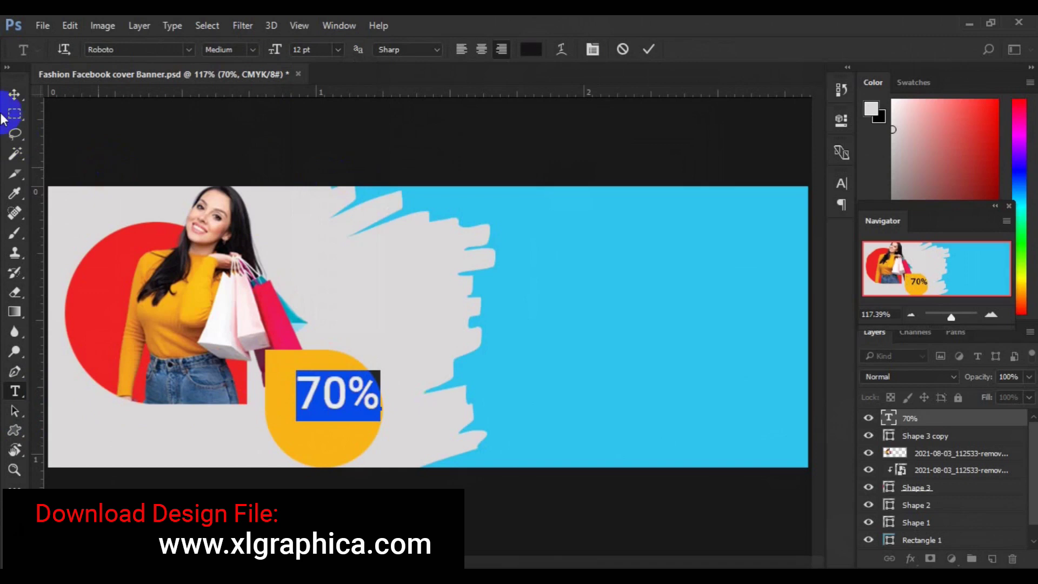
{"action": "left_click", "coordinate": [14, 96]}
{"action": "left_click", "coordinate": [327, 406]}
Step: Duplicate the "70%" text slightly lower on the yellow teardrop and replace the copy's wording with "ALL ITEMS"
{"action": "left_click_drag", "start_coordinate": [327, 405], "coordinate": [323, 433]}
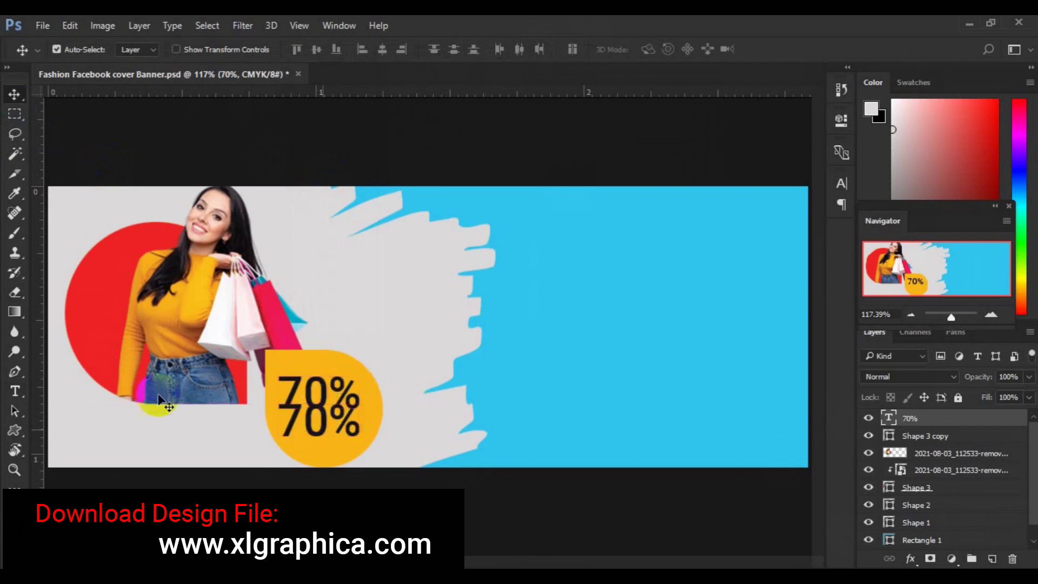
{"action": "key", "text": "t"}
{"action": "double_click", "coordinate": [302, 431]}
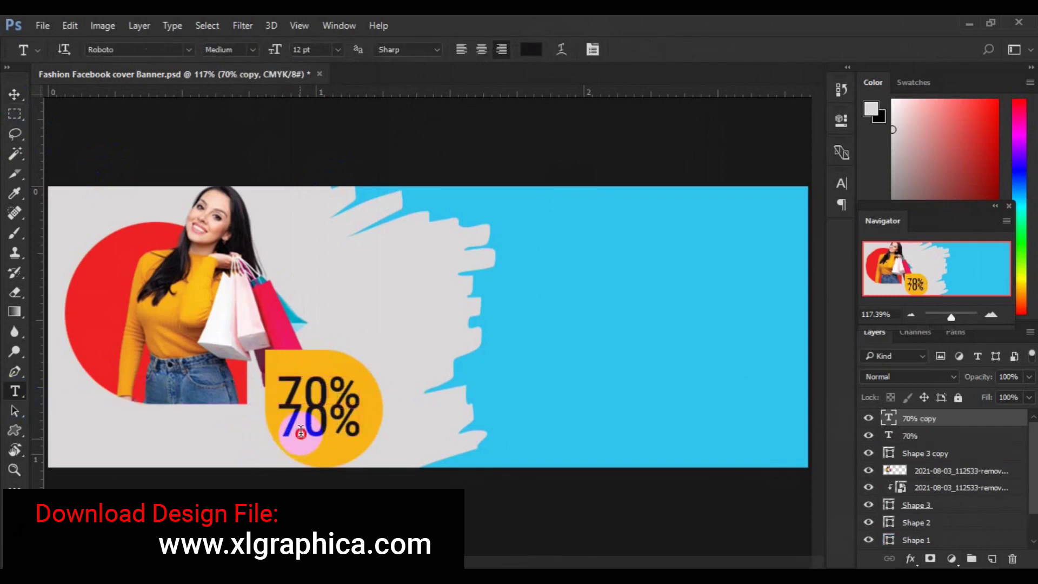
{"action": "key", "text": "ctrl+a"}
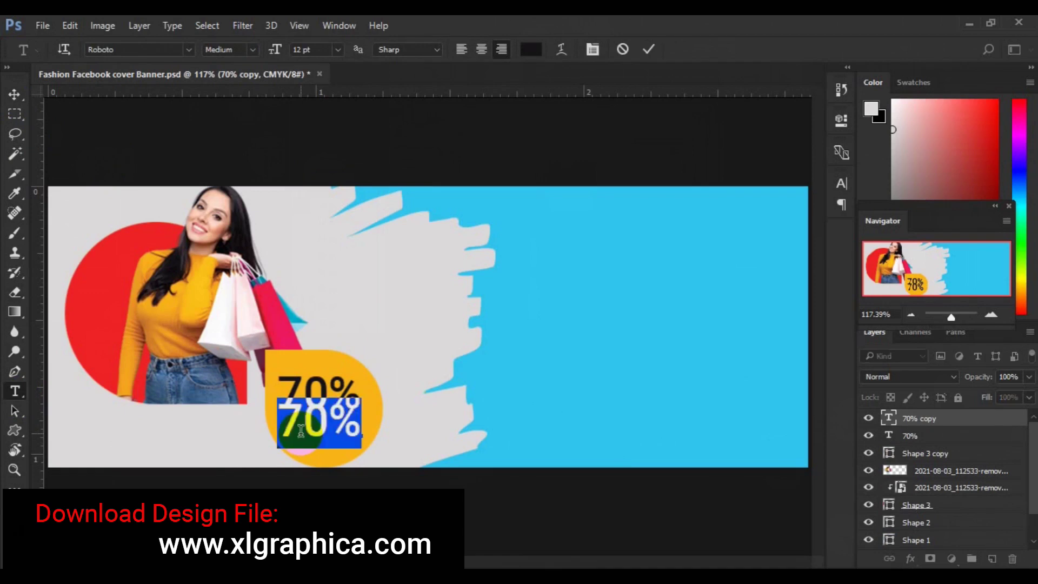
{"action": "key", "text": "Right"}
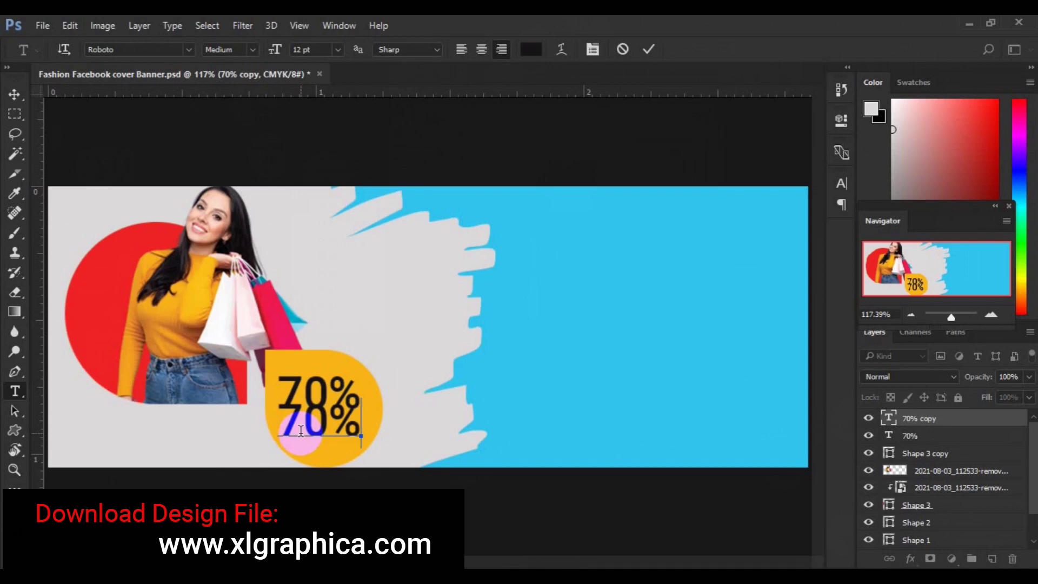
{"action": "type", "text": "ALL ITEMS"}
Step: Set the "ALL ITEMS" text to Roboto Light at 5 pt and place it just beneath "70%"
{"action": "key", "text": "ctrl+a"}
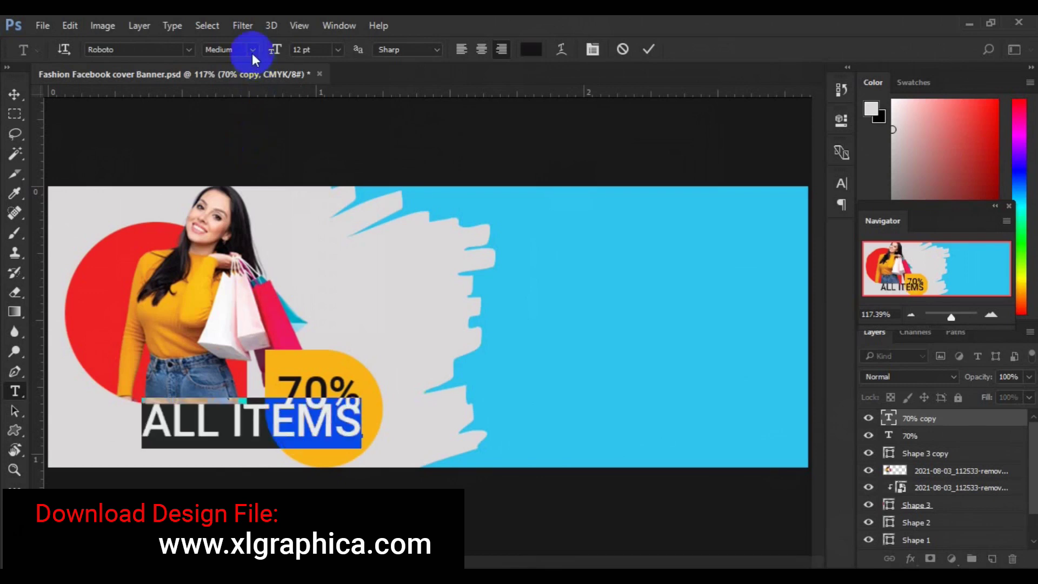
{"action": "left_click", "coordinate": [252, 51]}
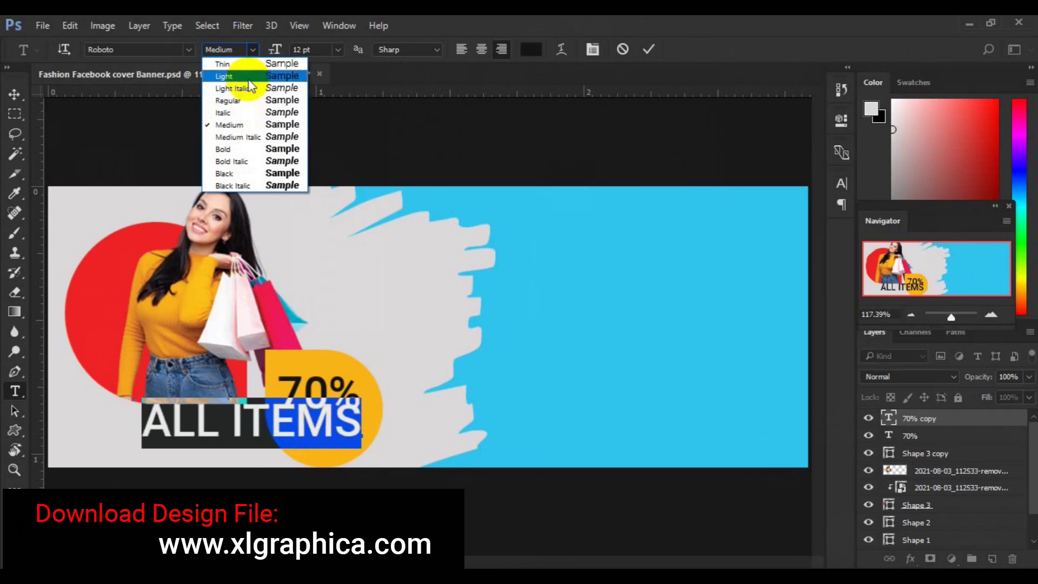
{"action": "left_click", "coordinate": [246, 76]}
{"action": "left_click", "coordinate": [337, 48]}
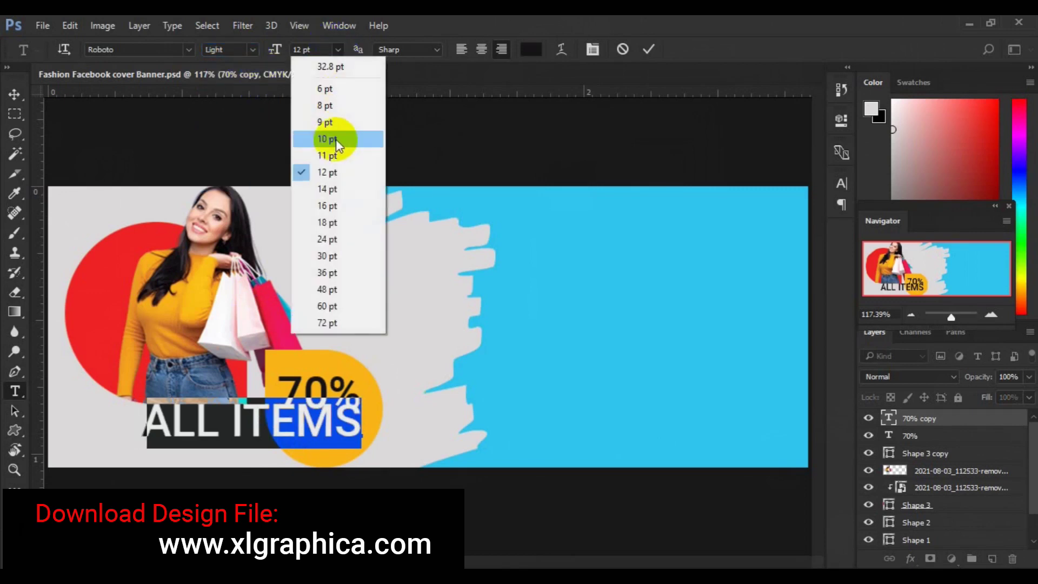
{"action": "left_click", "coordinate": [336, 89]}
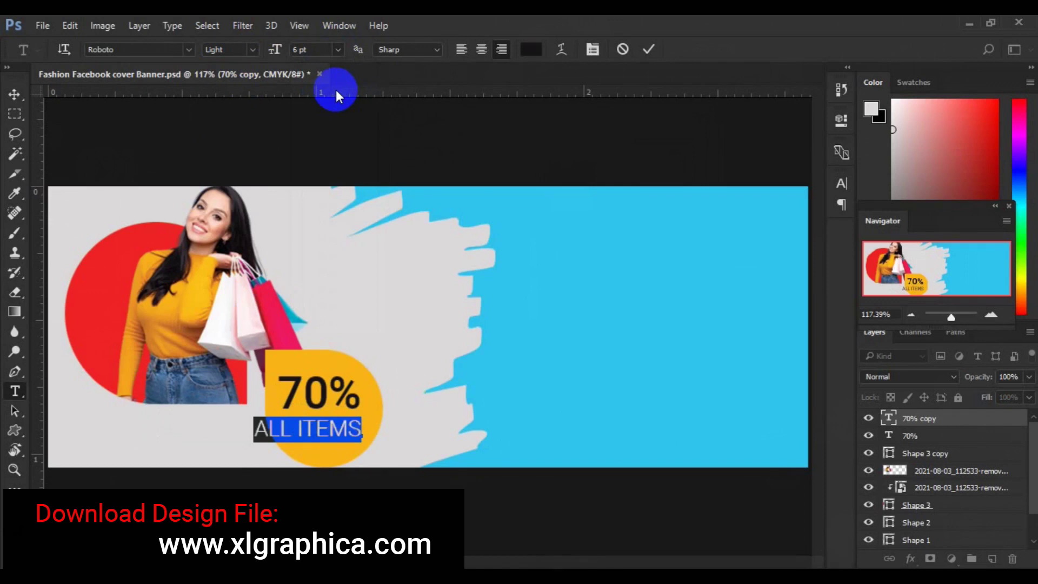
{"action": "left_click", "coordinate": [297, 50]}
{"action": "type", "text": "5"}
{"action": "key", "text": "Return"}
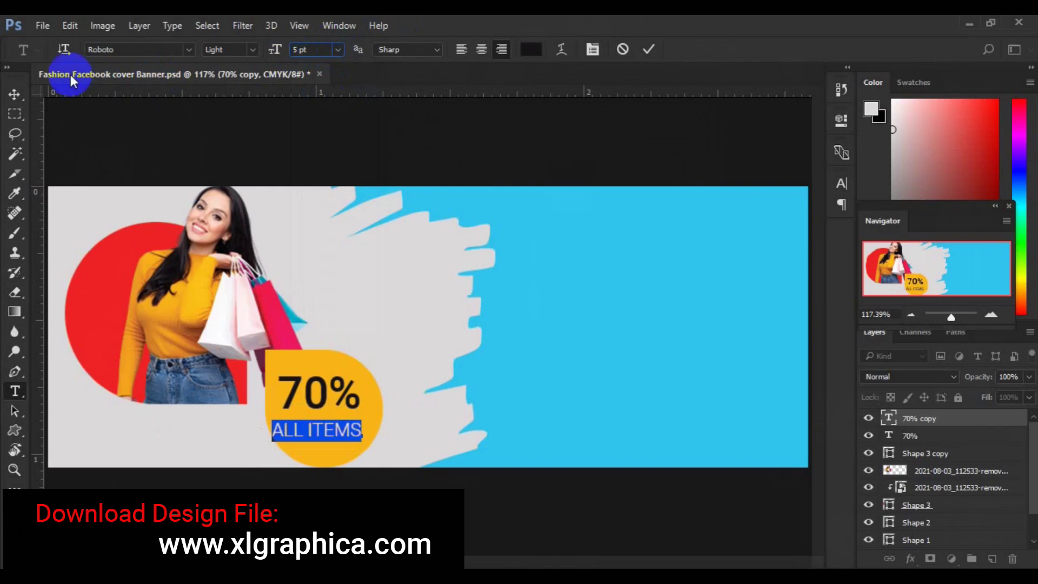
{"action": "left_click", "coordinate": [15, 93]}
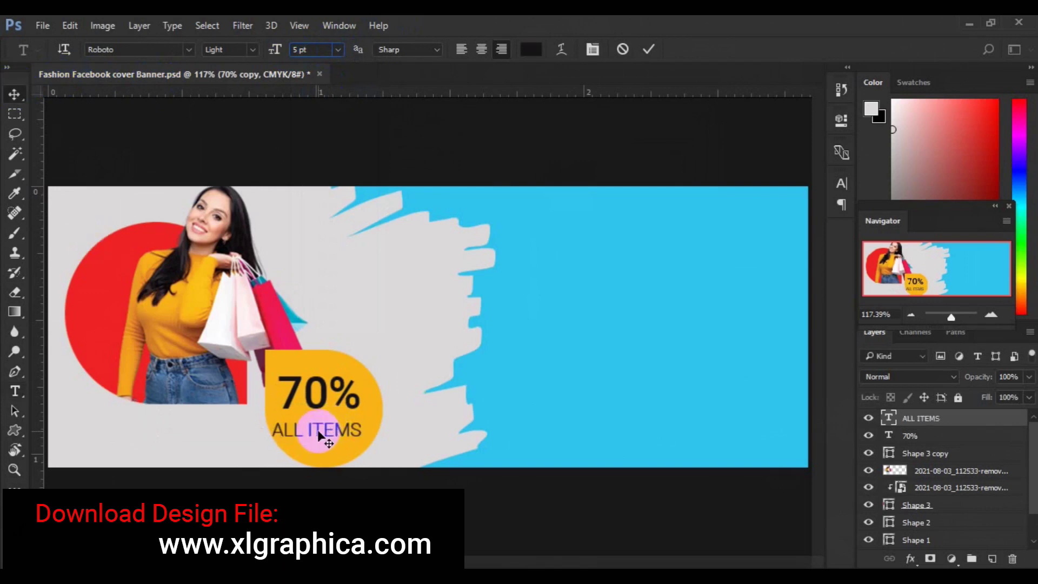
{"action": "left_click_drag", "start_coordinate": [319, 436], "coordinate": [327, 426]}
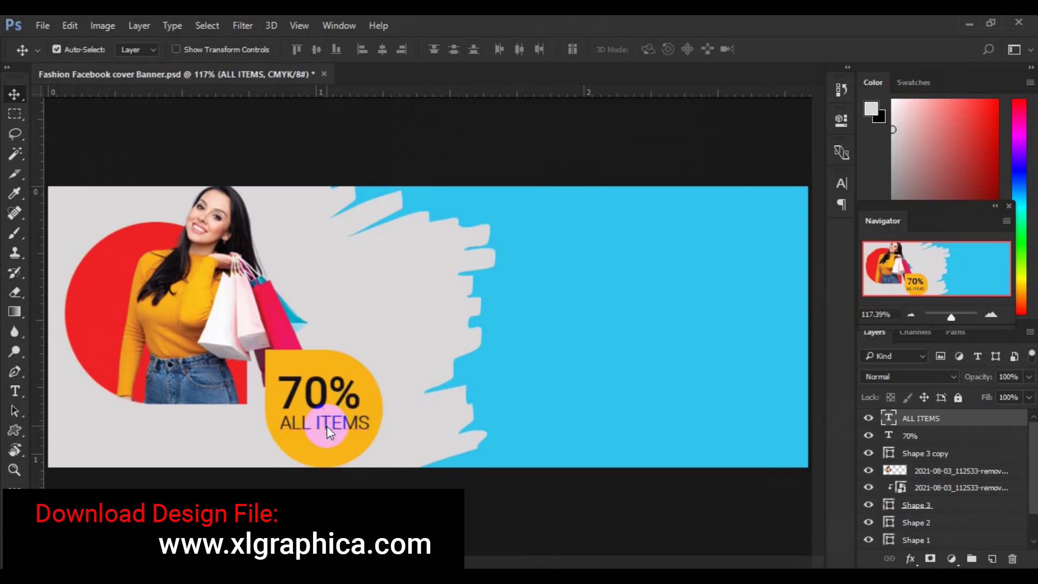
Step: Align the "70%" and "ALL ITEMS" texts on their horizontal centers and group the two layers
{"action": "left_click", "coordinate": [916, 437], "text": "ctrl"}
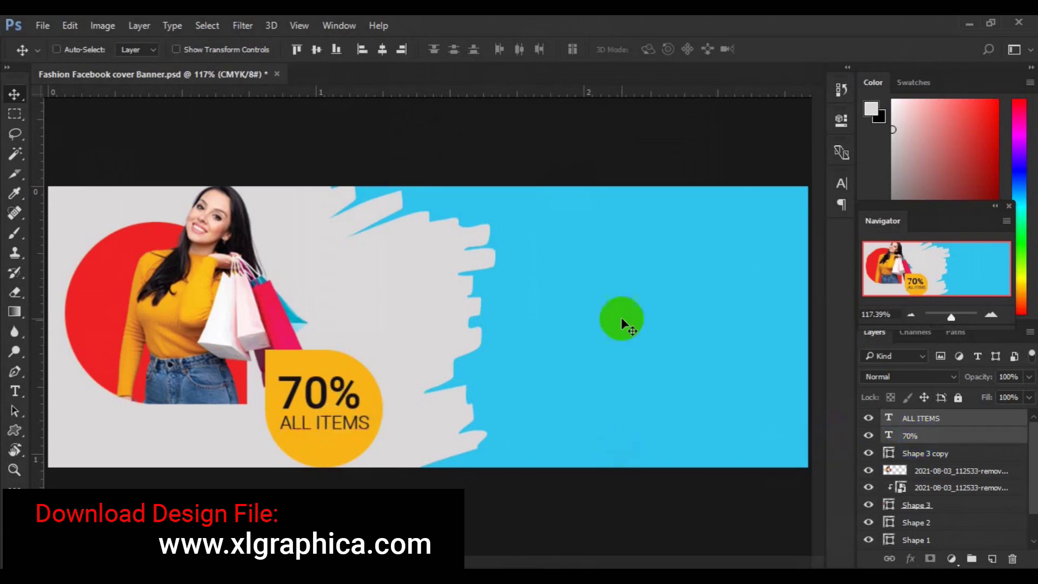
{"action": "left_click", "coordinate": [317, 50]}
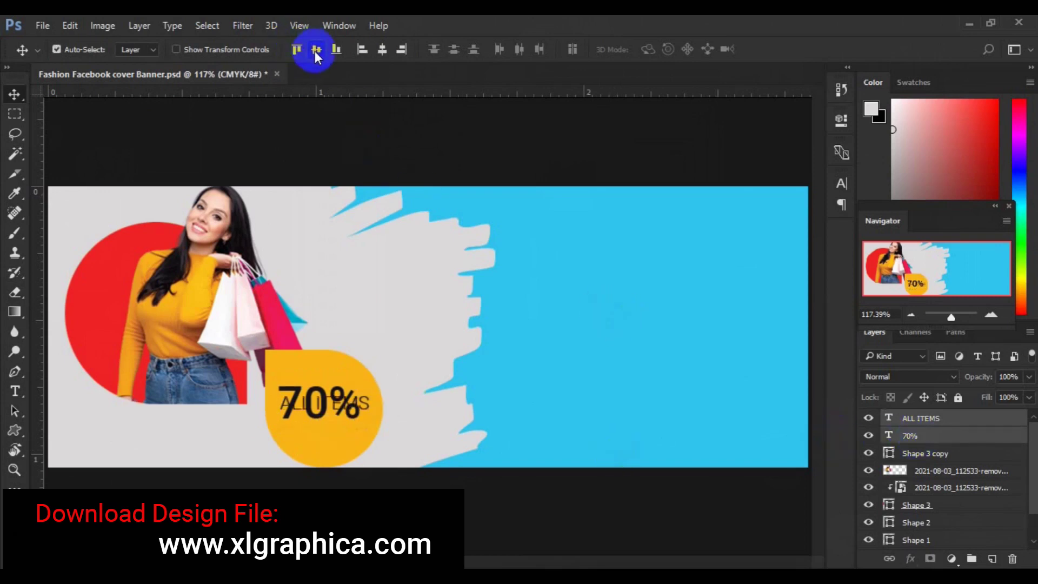
{"action": "key", "text": "ctrl+z"}
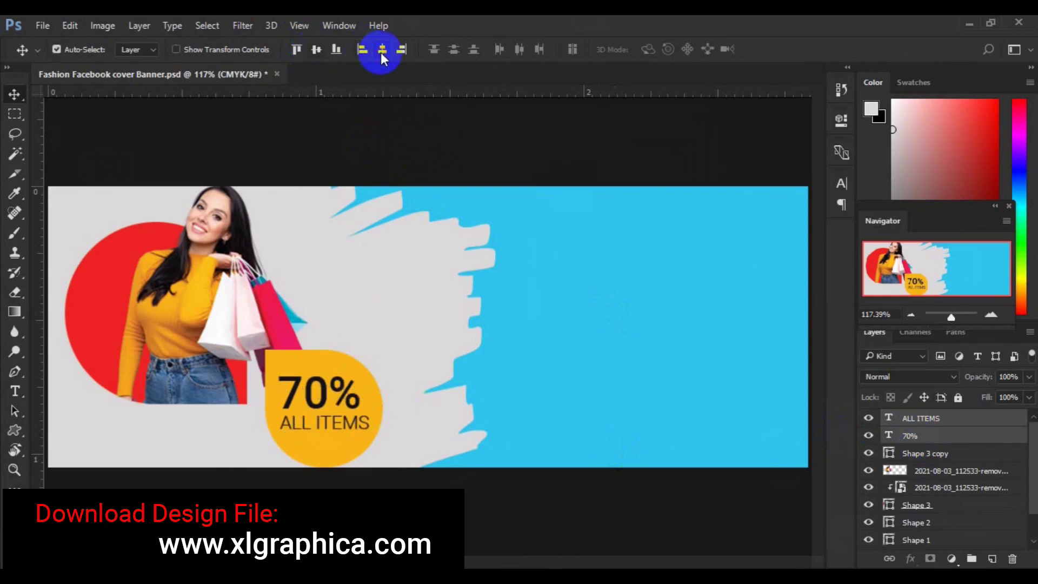
{"action": "left_click", "coordinate": [382, 50]}
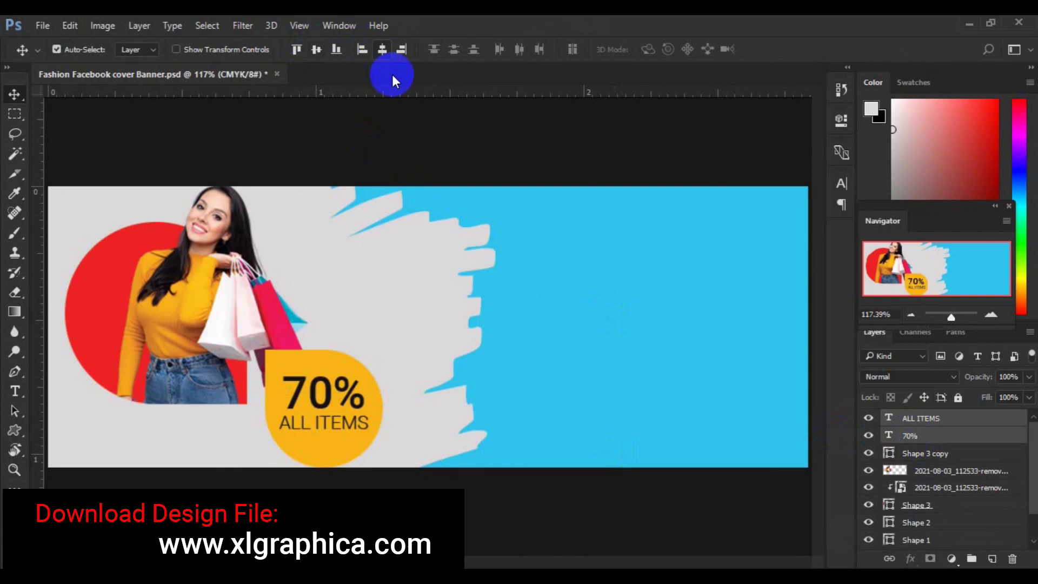
{"action": "key", "text": "ctrl+g"}
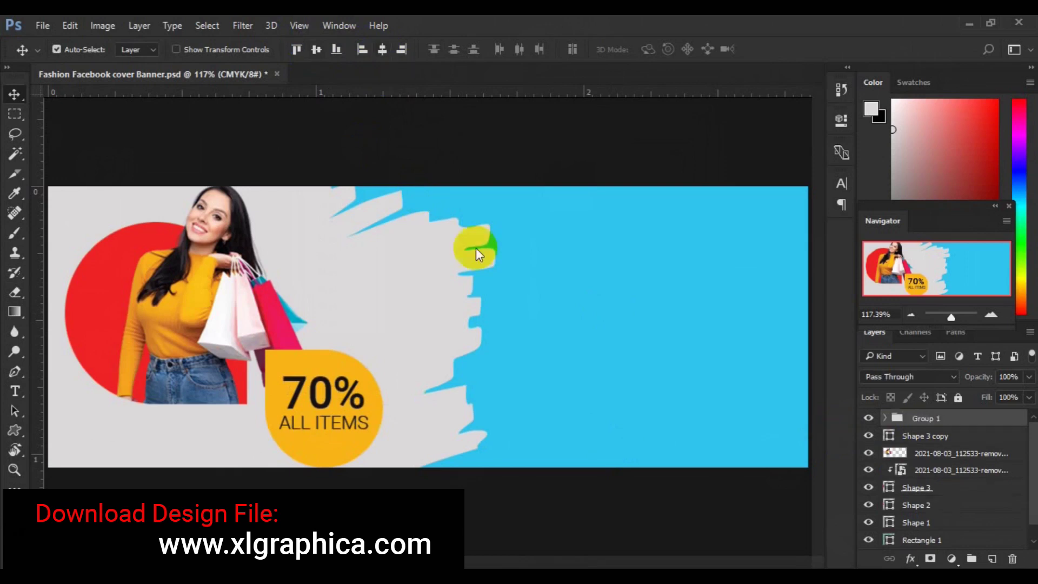
Step: Center the grouped discount text horizontally and vertically on the yellow teardrop
{"action": "left_click", "coordinate": [972, 439], "text": "ctrl"}
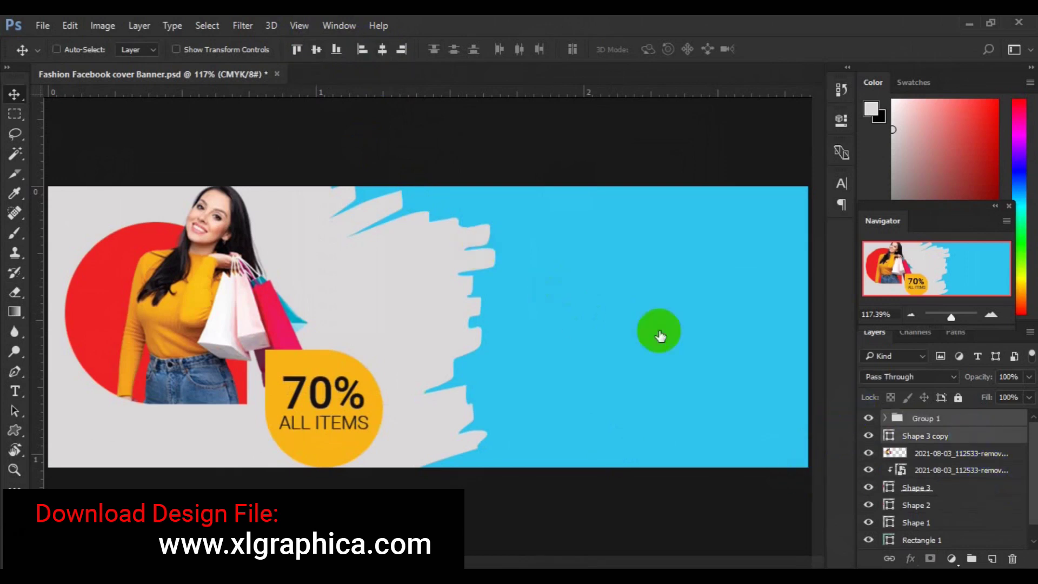
{"action": "left_click", "coordinate": [386, 53]}
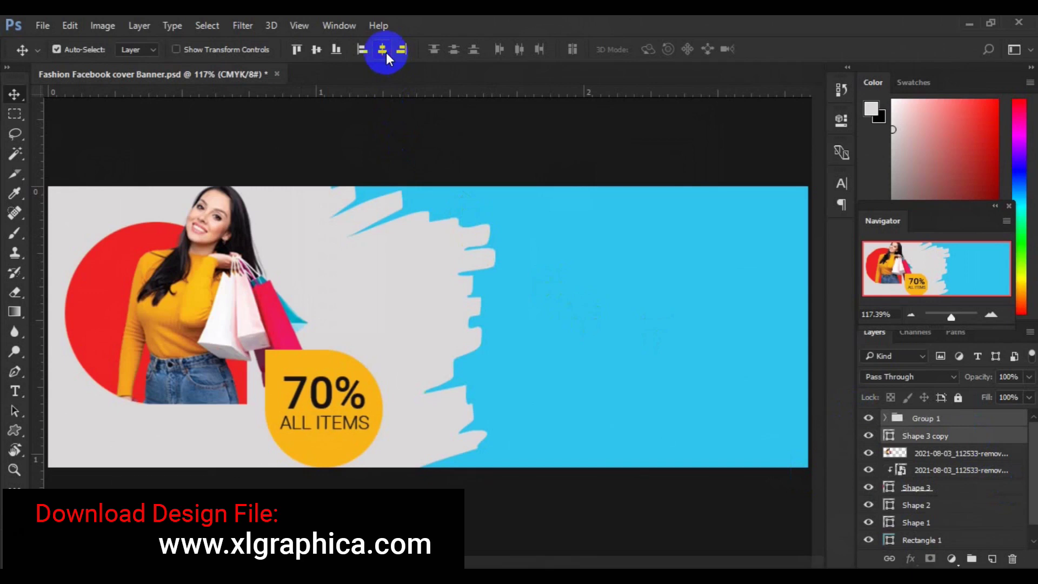
{"action": "left_click", "coordinate": [319, 51]}
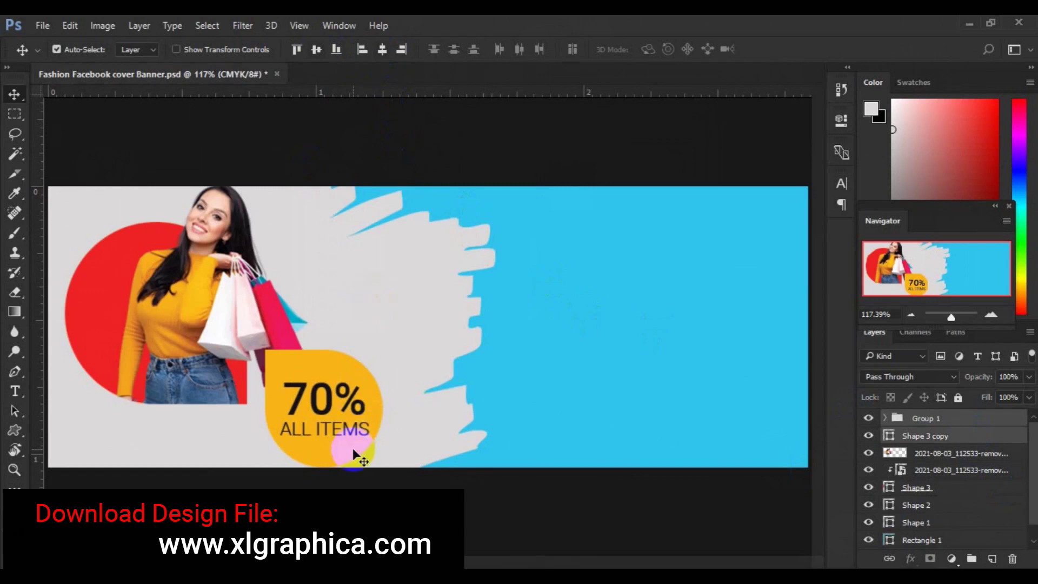
Step: Duplicate the yellow teardrop layer and nudge the lower of the two teardrops slightly to the right
{"action": "left_click", "coordinate": [944, 436]}
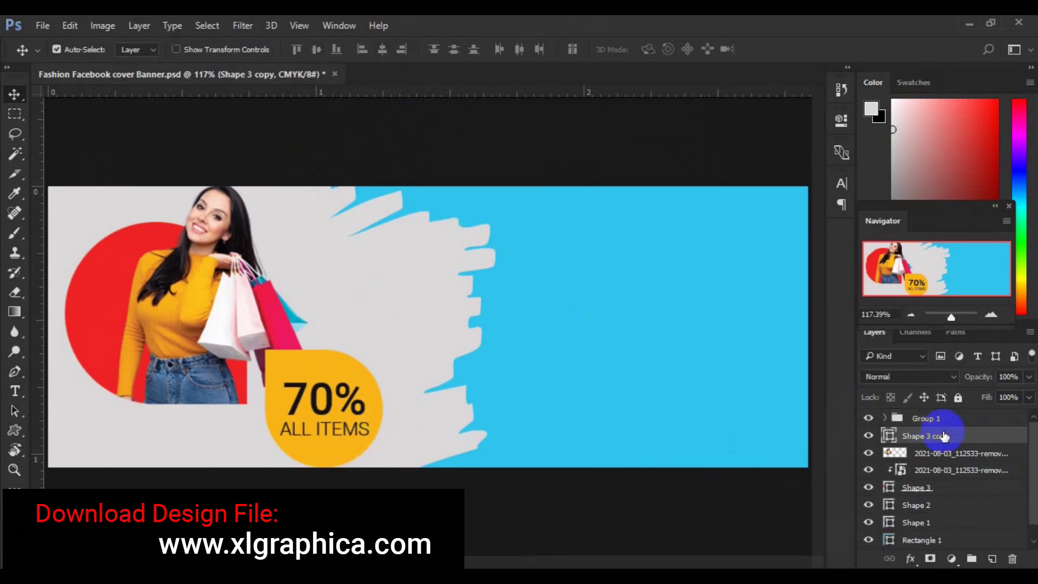
{"action": "key", "text": "ctrl+j"}
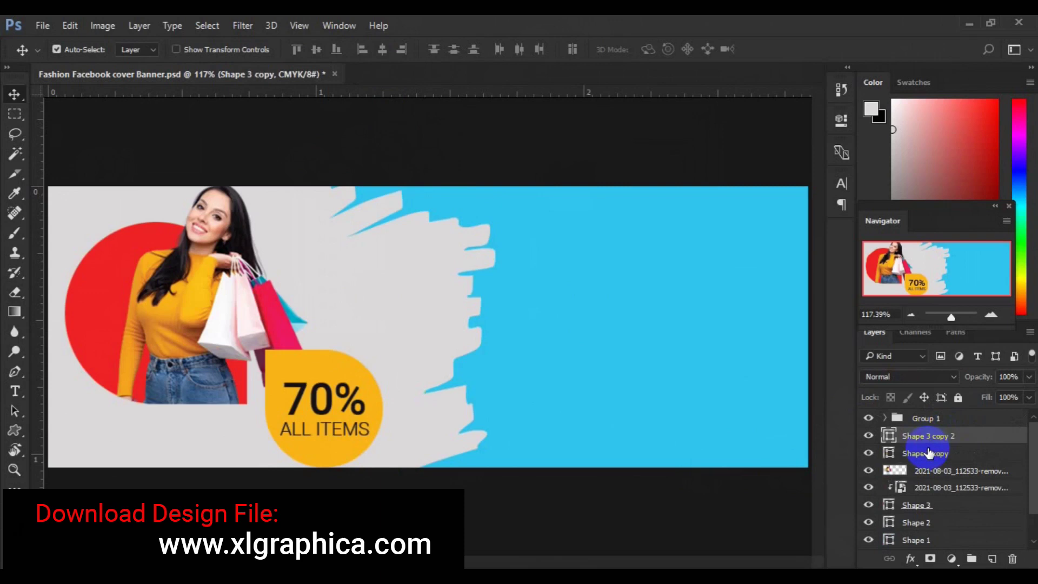
{"action": "left_click", "coordinate": [928, 454]}
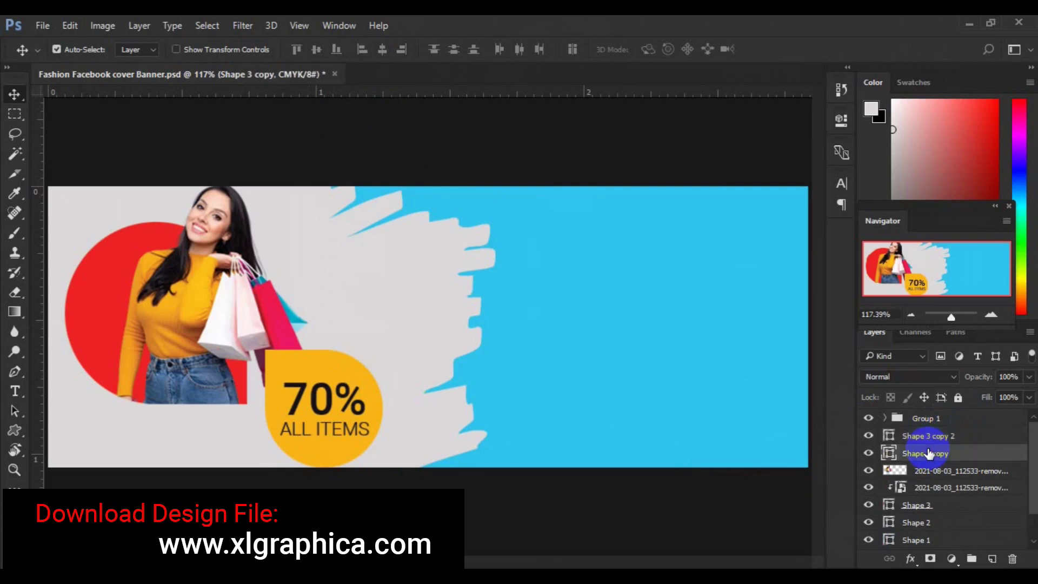
{"action": "key", "text": "Right"}
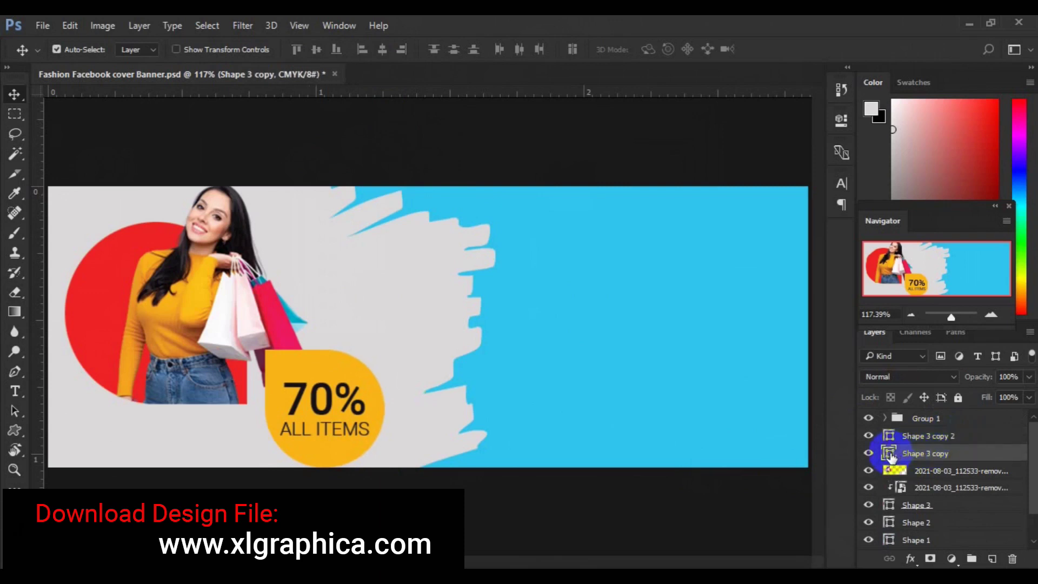
Step: Recolor the lower teardrop to near-black #161316, sampled from the "70%" text, and save the document
{"action": "double_click", "coordinate": [889, 455]}
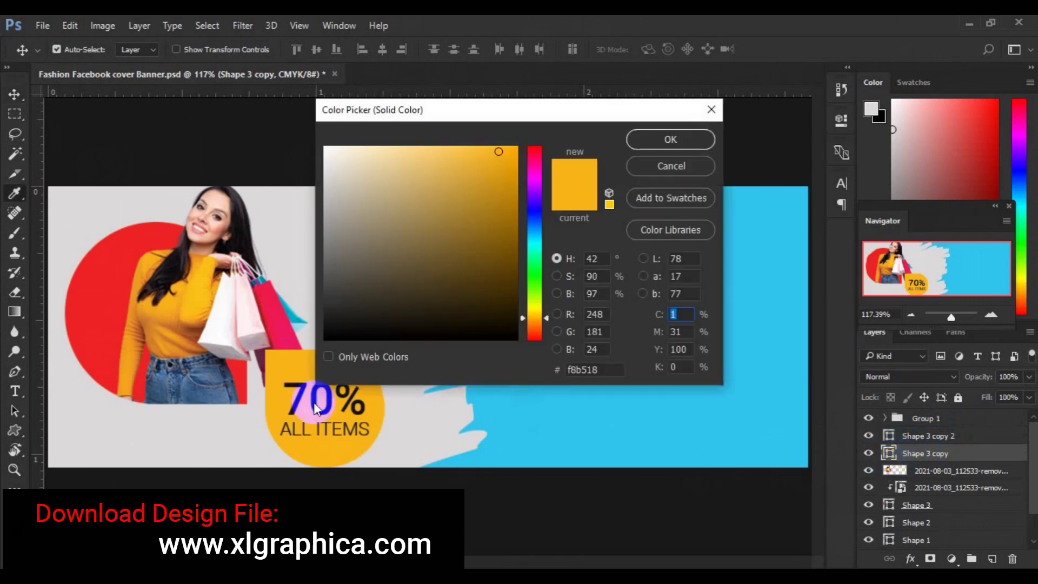
{"action": "left_click", "coordinate": [321, 412]}
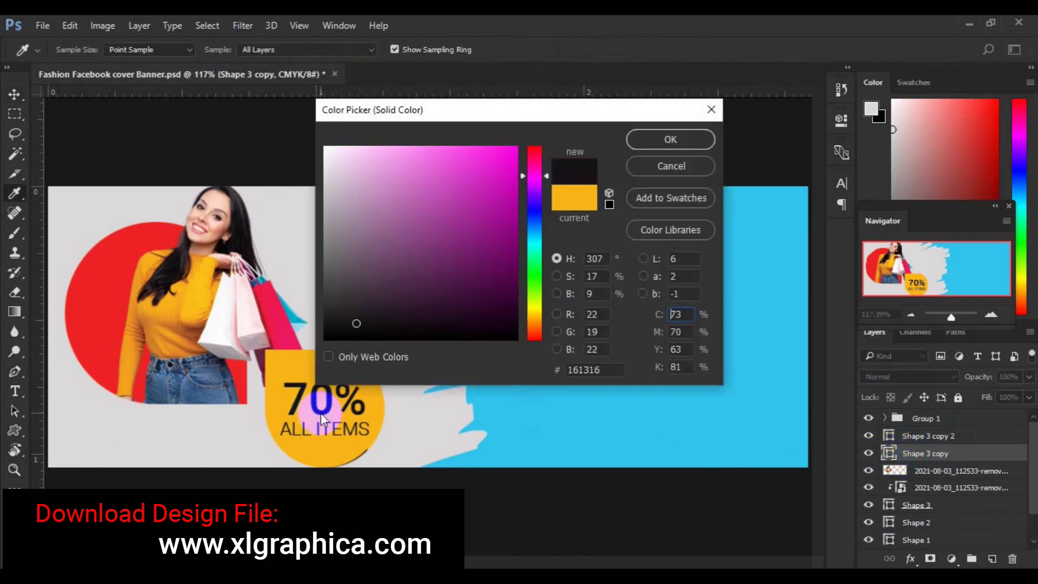
{"action": "left_click", "coordinate": [671, 140]}
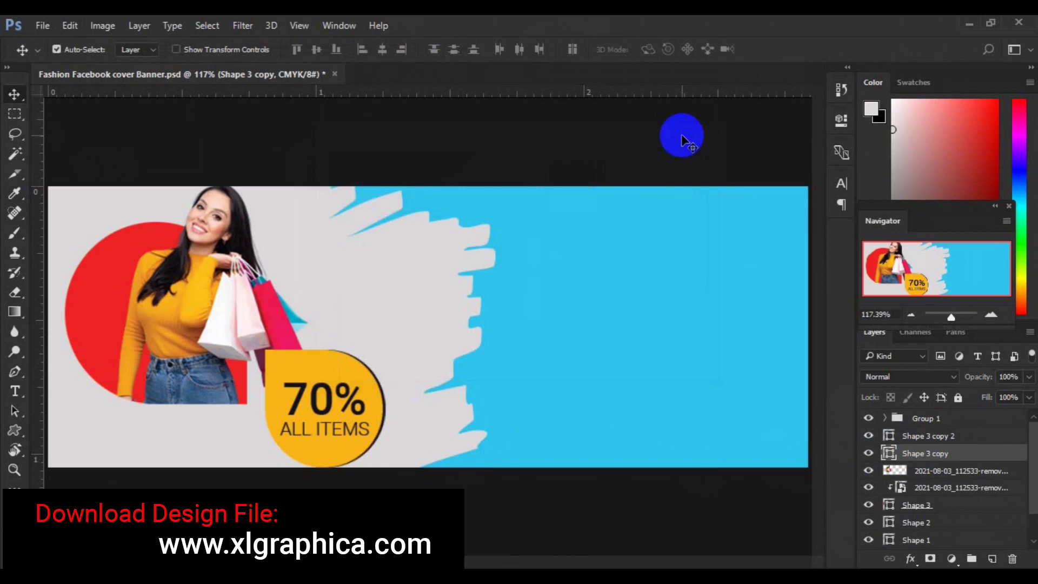
{"action": "left_click", "coordinate": [685, 403]}
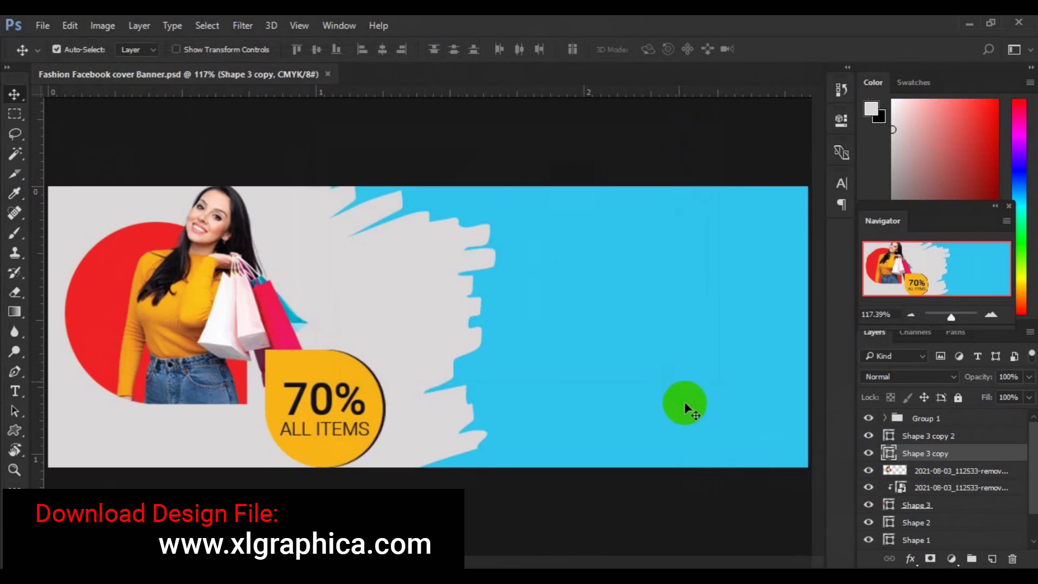
Step: Add the text "SUMMER" on a new layer just above Rectangle 1, starting over the blue area
{"action": "left_click", "coordinate": [992, 558]}
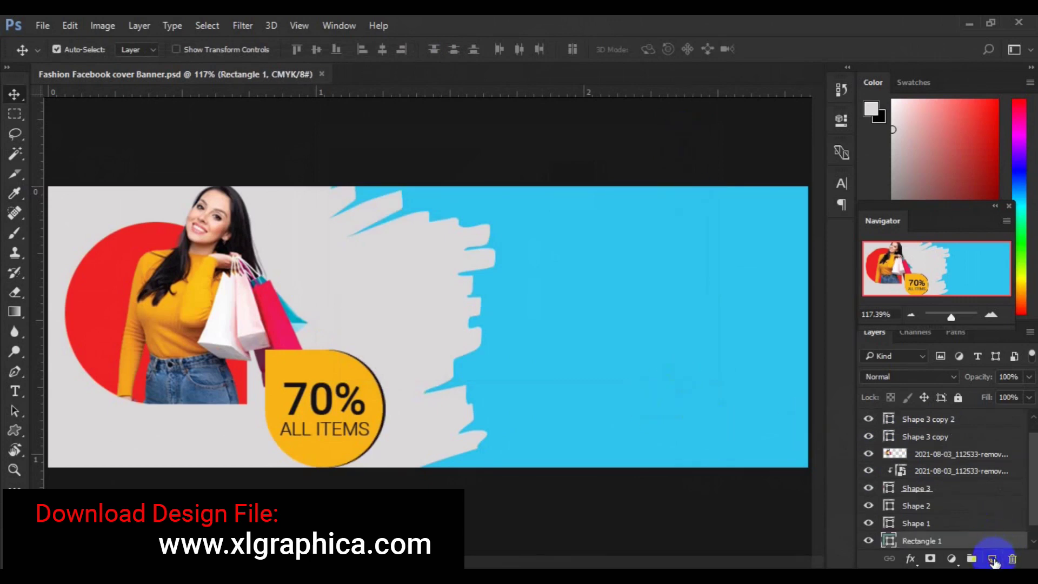
{"action": "left_click", "coordinate": [15, 390]}
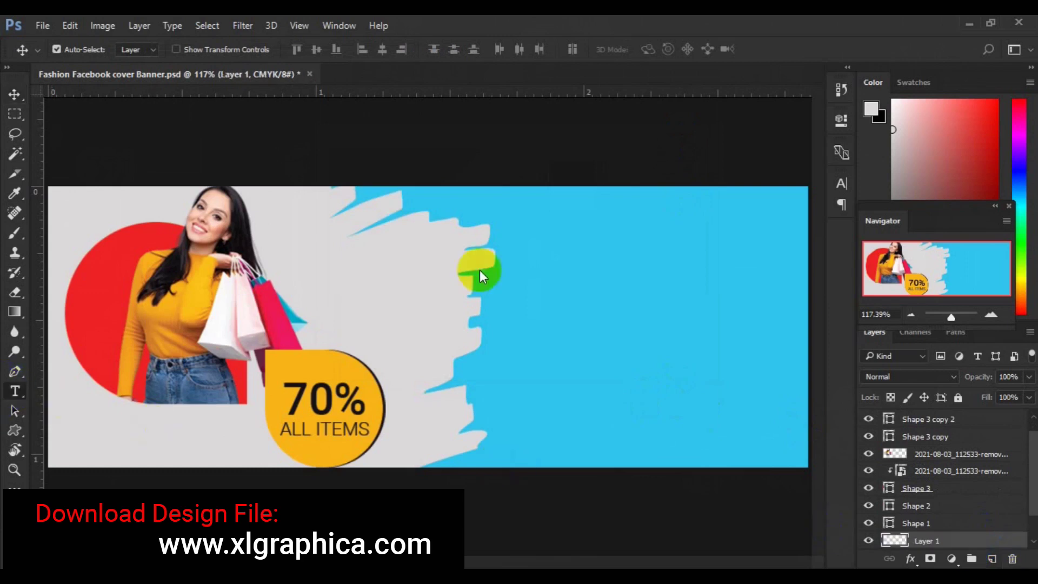
{"action": "left_click", "coordinate": [555, 296]}
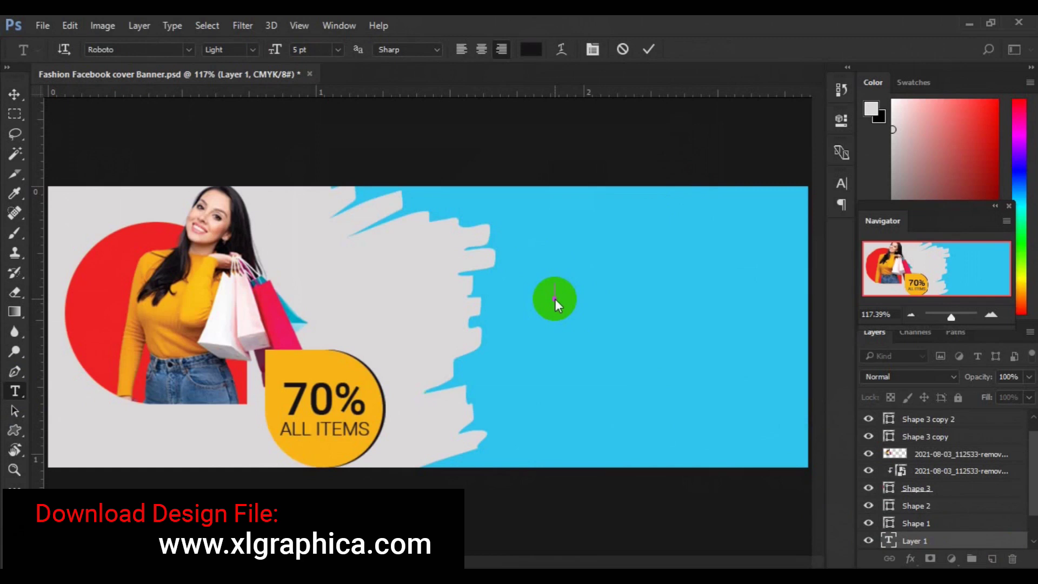
{"action": "key", "text": "ctrl+a"}
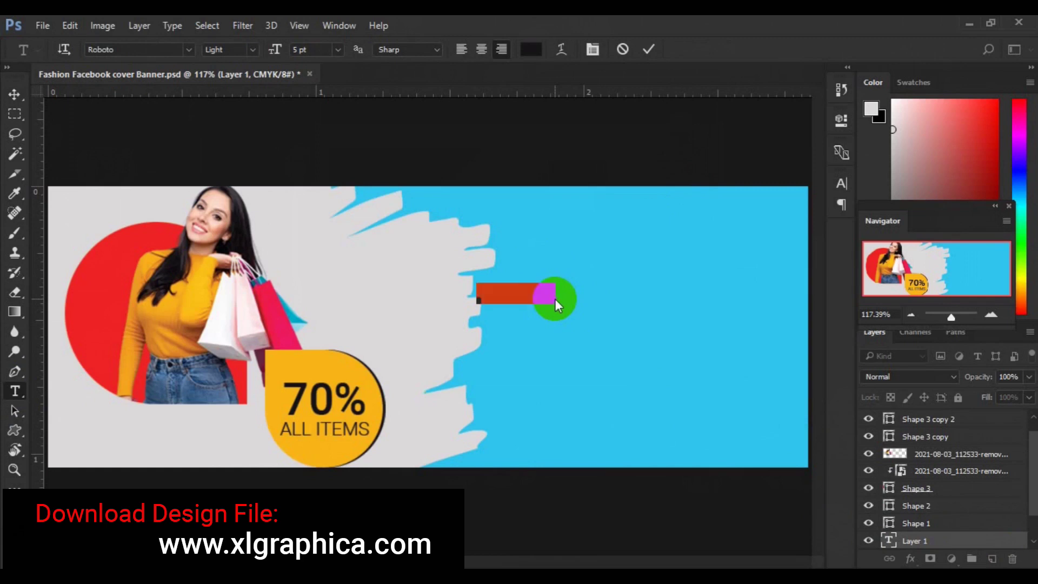
Step: Set the "SUMMER" text to Roboto Bold at 12 pt and move it fully onto the blue area
{"action": "left_click", "coordinate": [253, 49]}
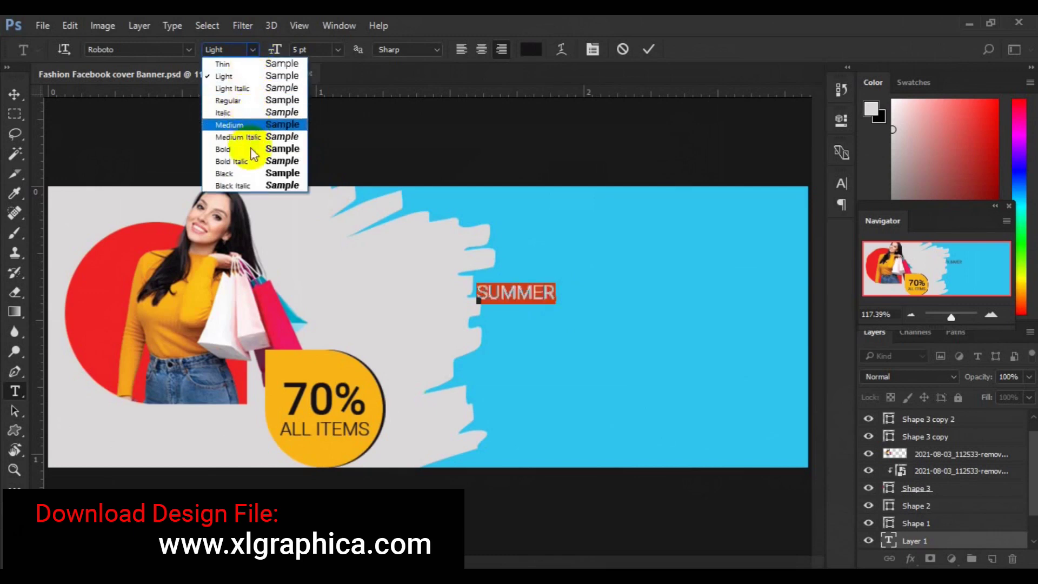
{"action": "left_click", "coordinate": [250, 149]}
{"action": "left_click", "coordinate": [338, 49]}
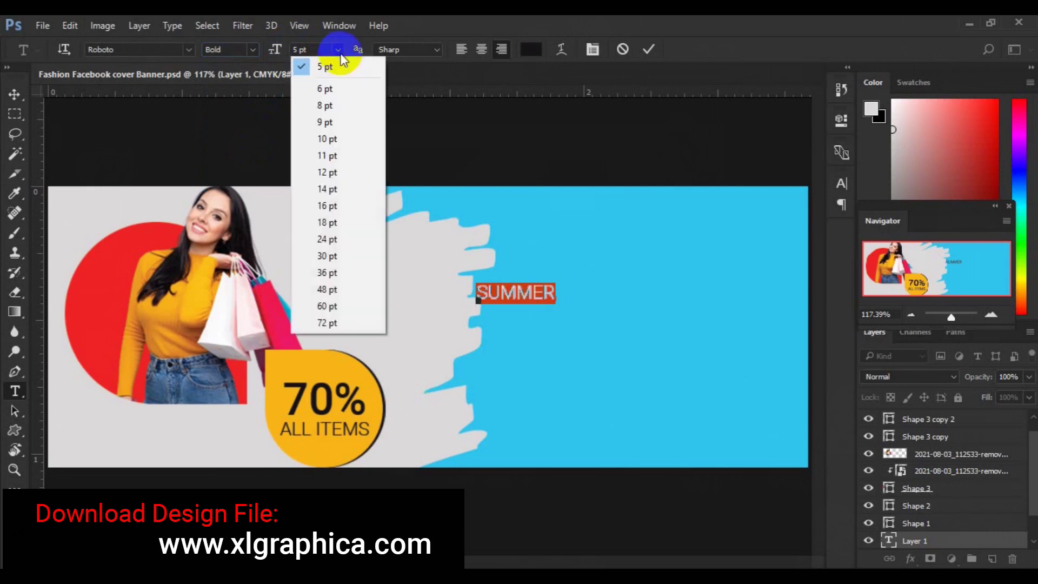
{"action": "left_click", "coordinate": [339, 171]}
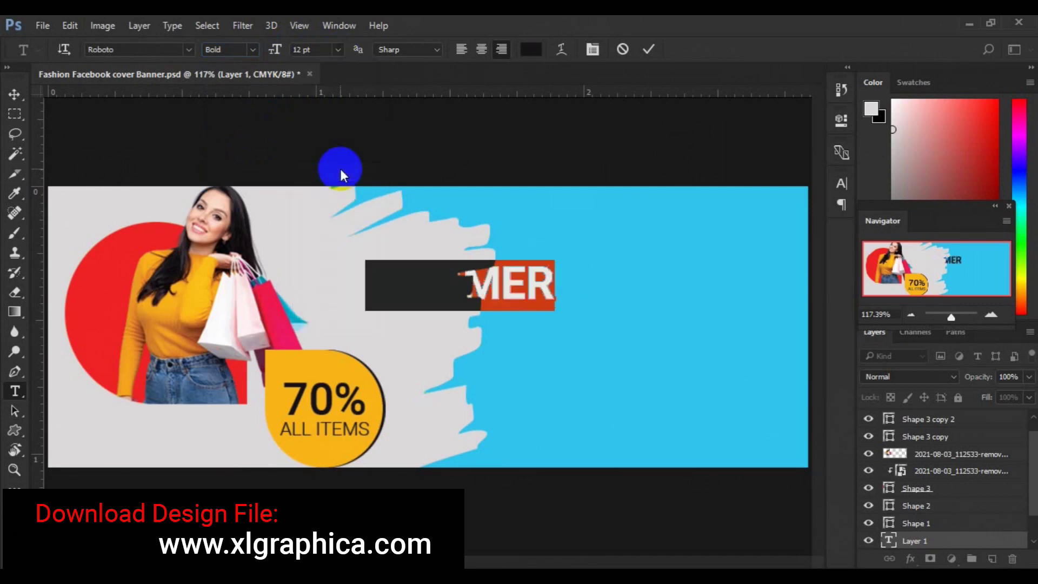
{"action": "left_click", "coordinate": [14, 97]}
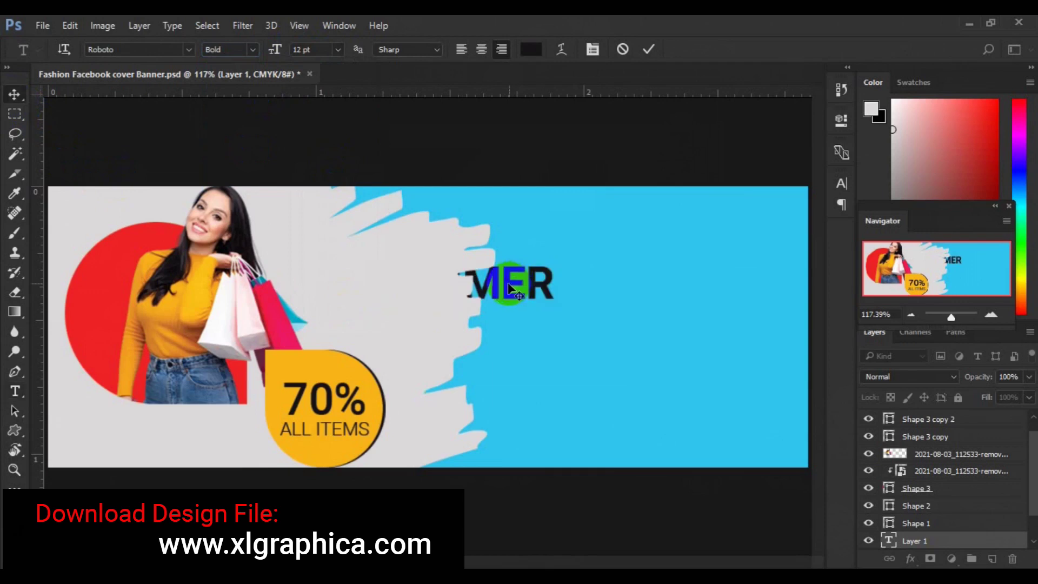
{"action": "left_click_drag", "start_coordinate": [508, 290], "coordinate": [710, 290]}
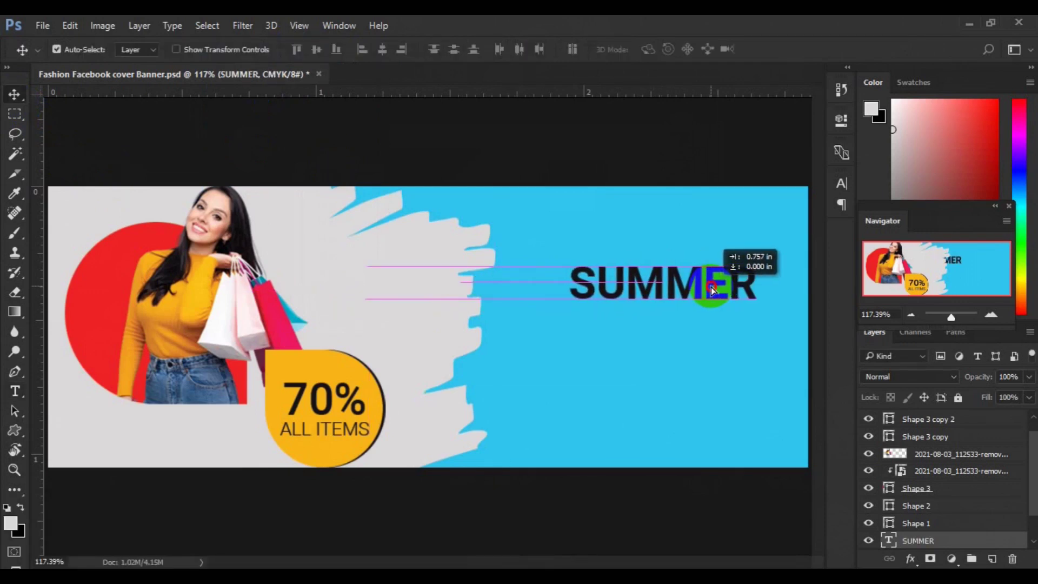
Step: Duplicate the "SUMMER" text just below it, reword the copy as "SALE" and center it beneath "SUMMER"
{"action": "left_click_drag", "start_coordinate": [710, 286], "coordinate": [676, 333]}
{"action": "left_click", "coordinate": [15, 391]}
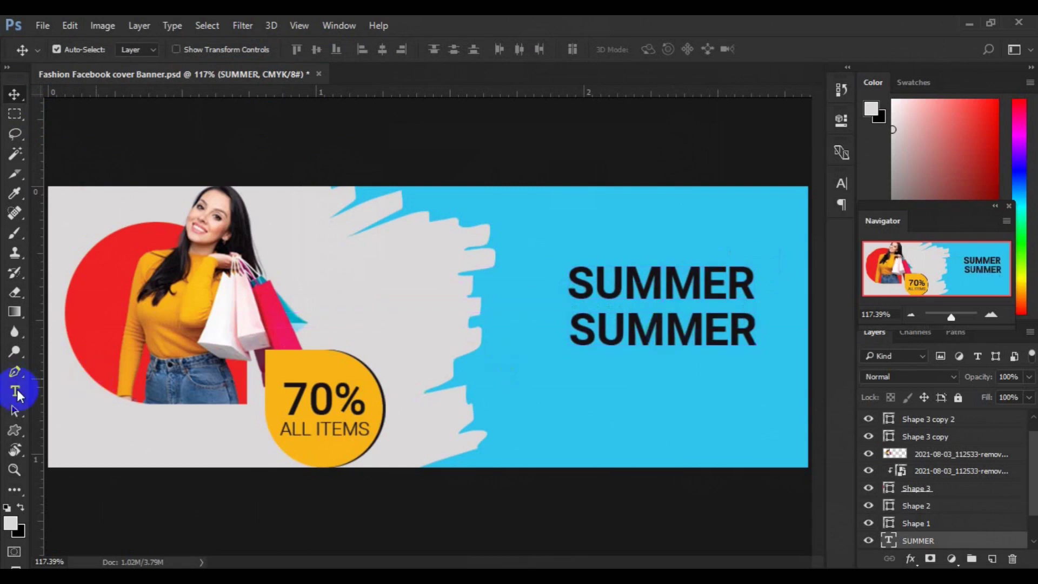
{"action": "left_click", "coordinate": [627, 327]}
{"action": "double_click", "coordinate": [627, 327]}
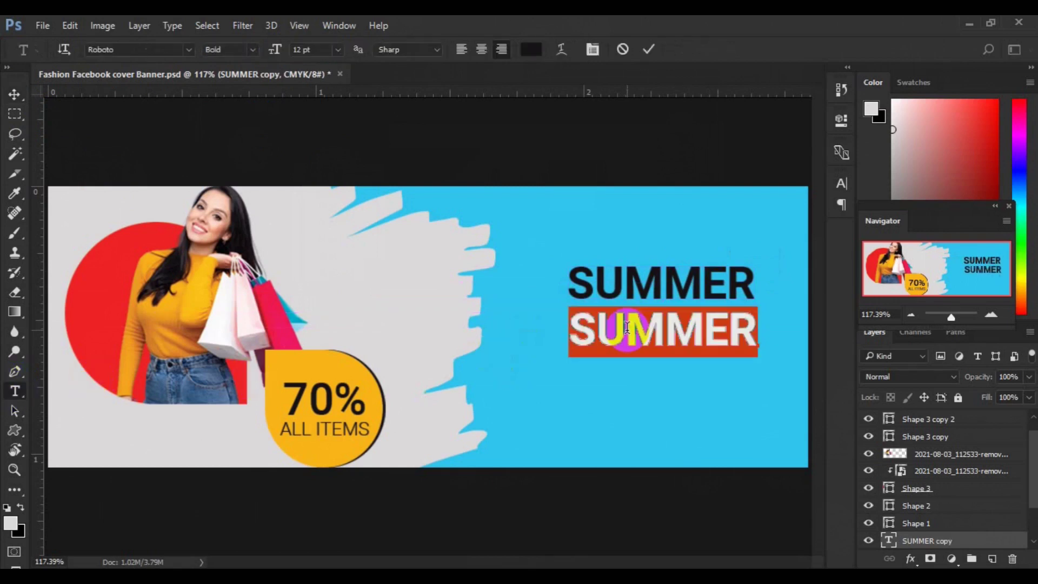
{"action": "type", "text": "SALE"}
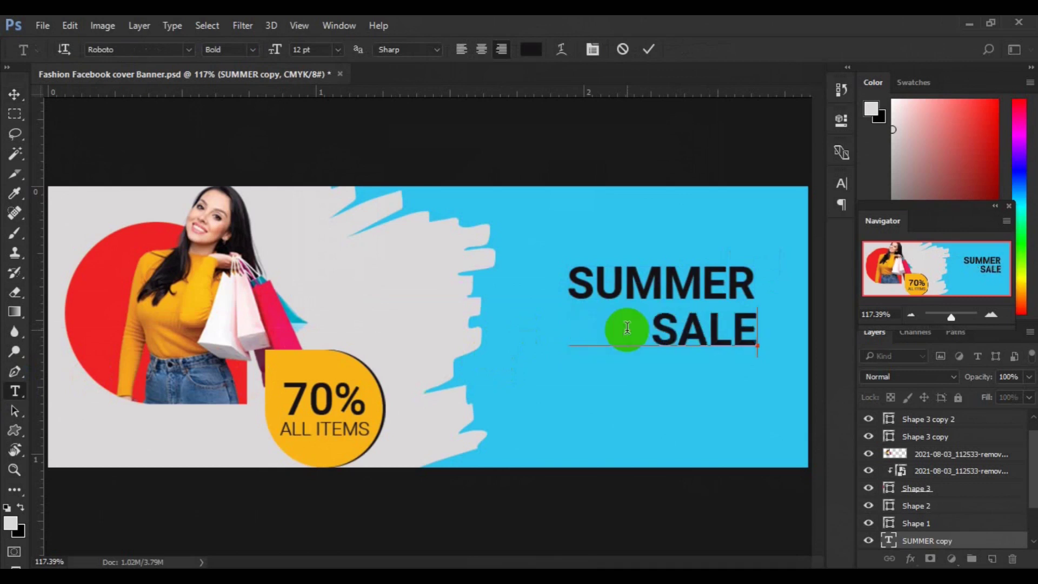
{"action": "left_click", "coordinate": [15, 95]}
{"action": "left_click_drag", "start_coordinate": [716, 342], "coordinate": [671, 338]}
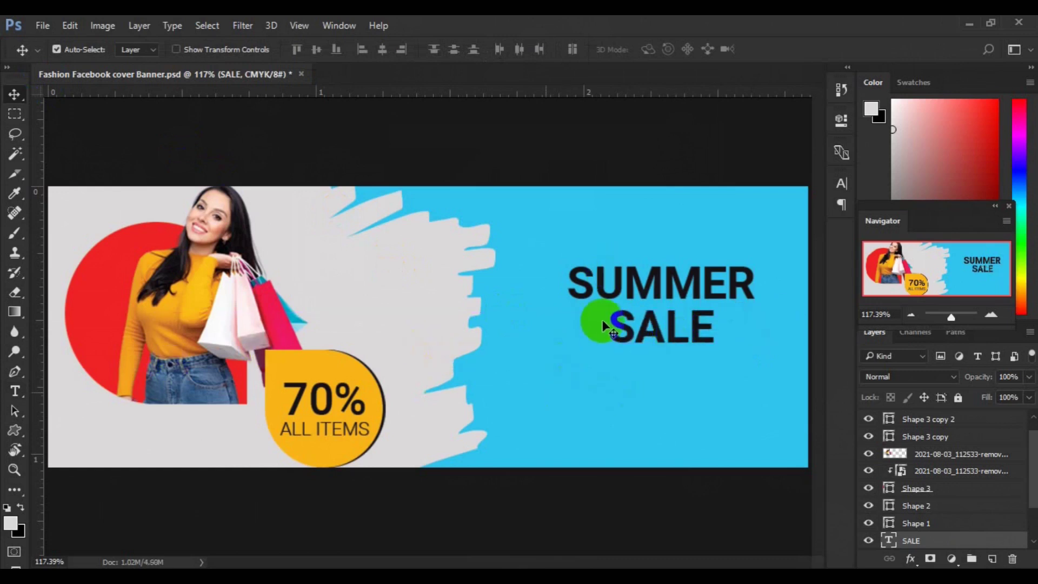
Step: Duplicate the "SALE" text above "SUMMER" and replace the copy's wording with a tagline ending in "All Items"
{"action": "left_click", "coordinate": [659, 338]}
{"action": "left_click_drag", "start_coordinate": [658, 338], "coordinate": [657, 246]}
{"action": "left_click", "coordinate": [15, 391]}
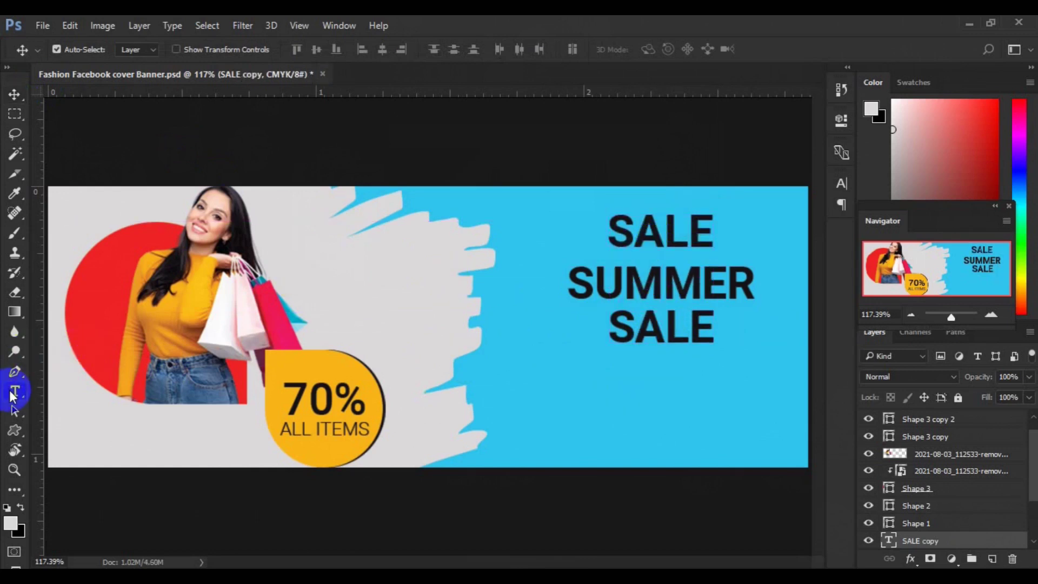
{"action": "left_click", "coordinate": [639, 230]}
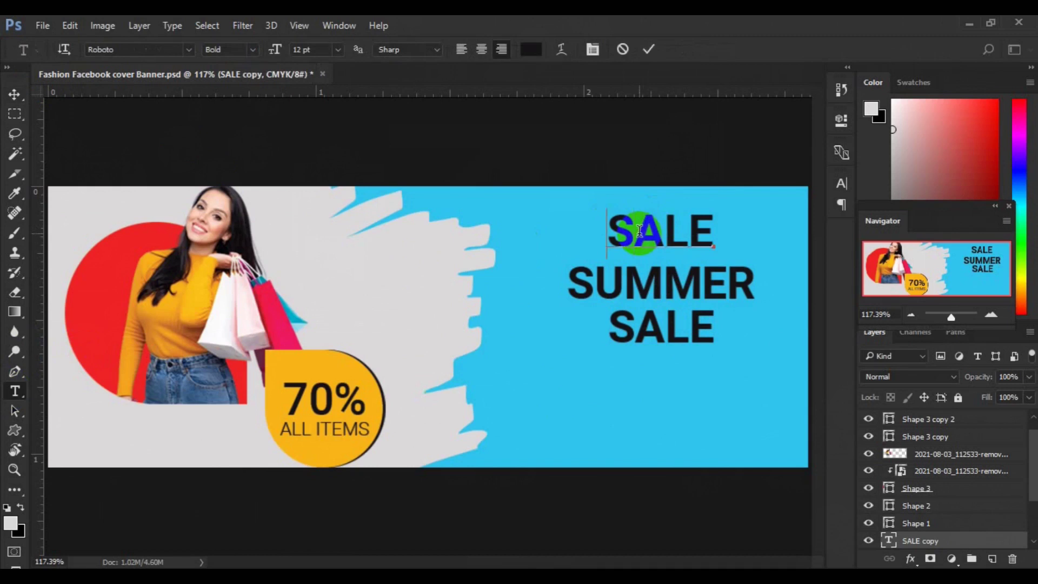
{"action": "double_click", "coordinate": [639, 230]}
{"action": "type", "text": "DI"}
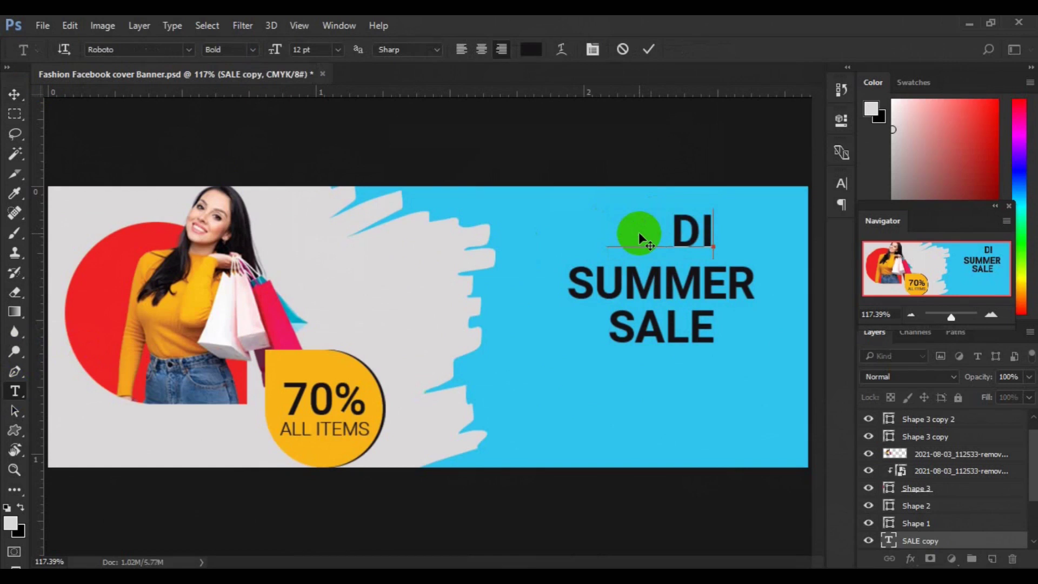
Step: Set the "Discounted All Items" tagline to the Pacifico font at 6 pt
{"action": "triple_click", "coordinate": [638, 232]}
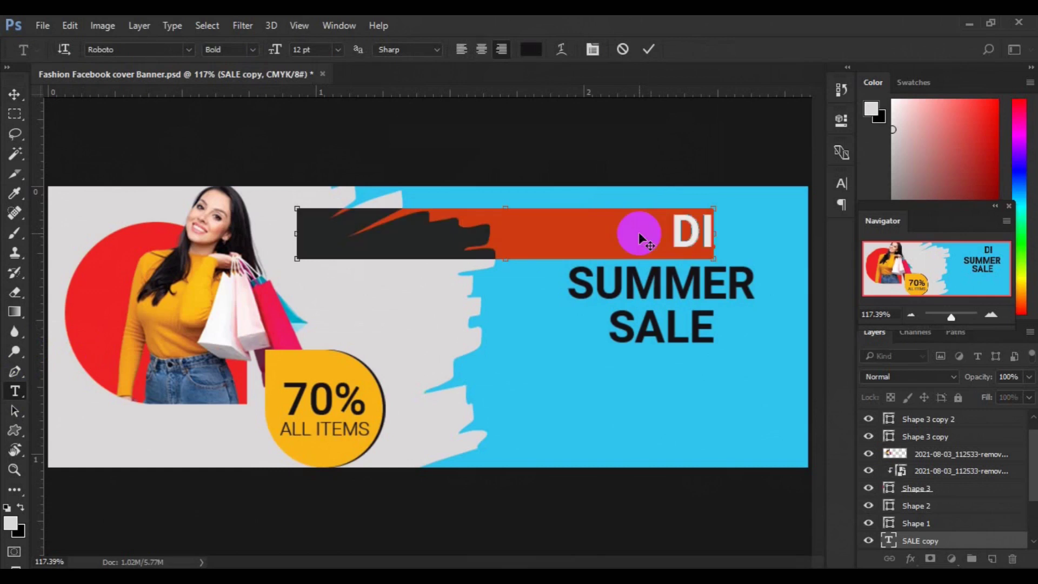
{"action": "left_click", "coordinate": [252, 52]}
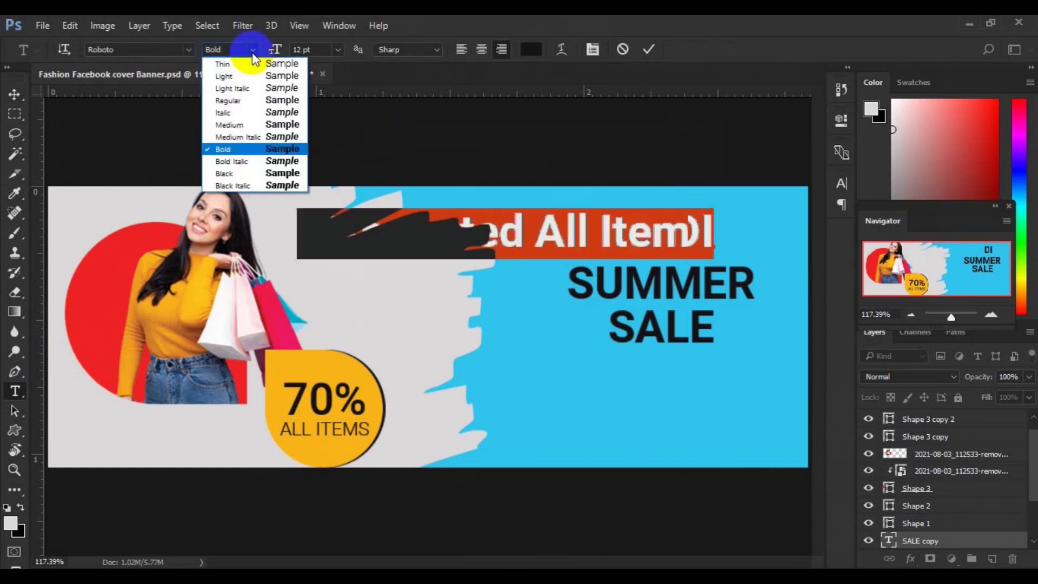
{"action": "left_click", "coordinate": [245, 113]}
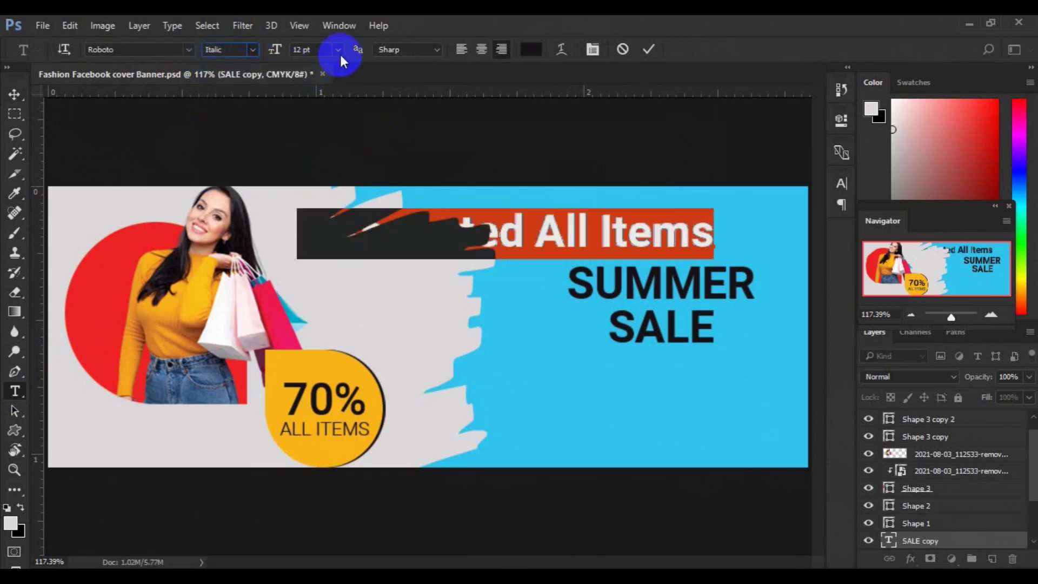
{"action": "left_click", "coordinate": [338, 50]}
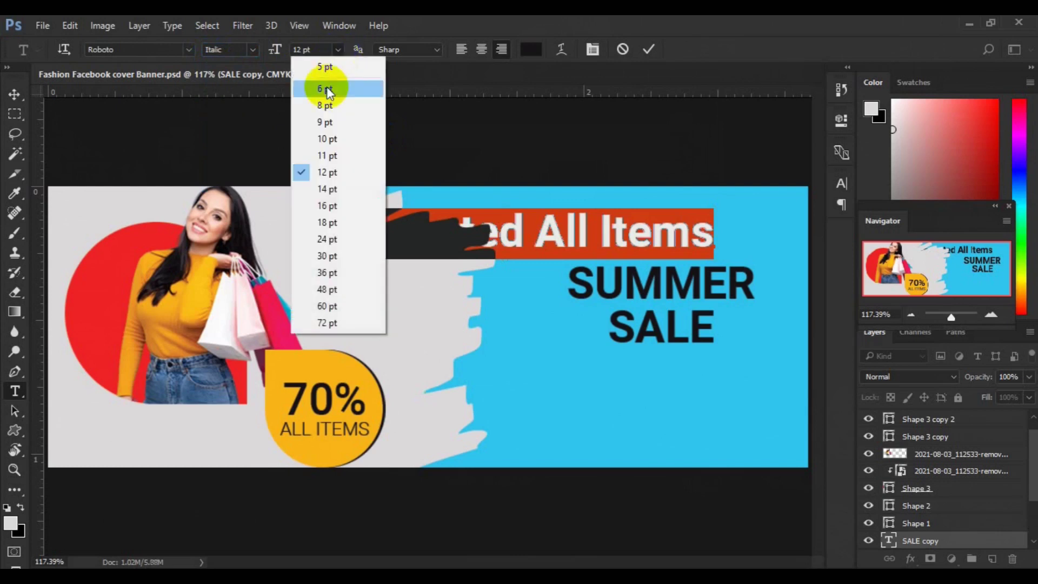
{"action": "left_click", "coordinate": [326, 86]}
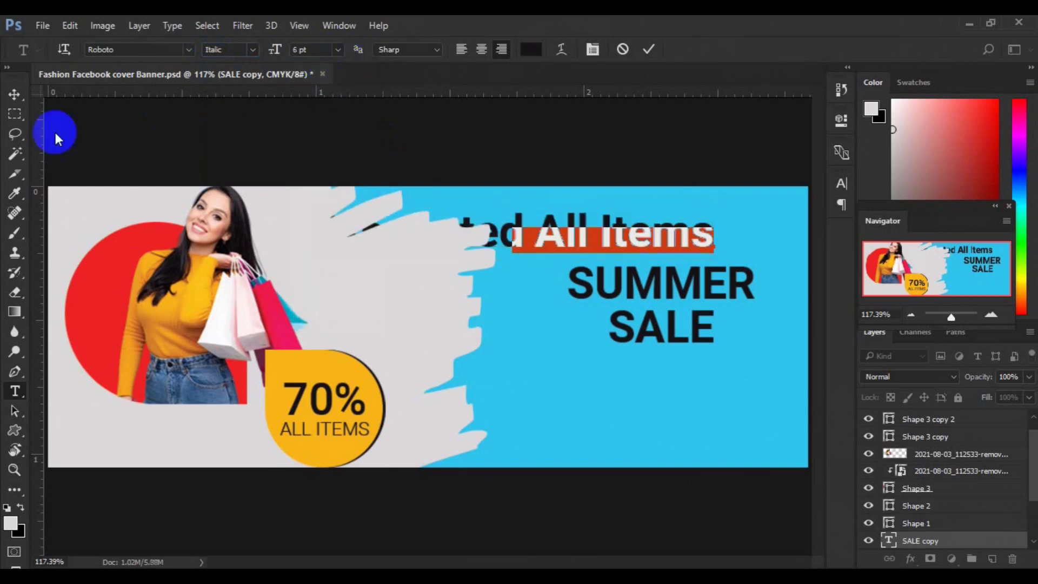
{"action": "left_click", "coordinate": [189, 50]}
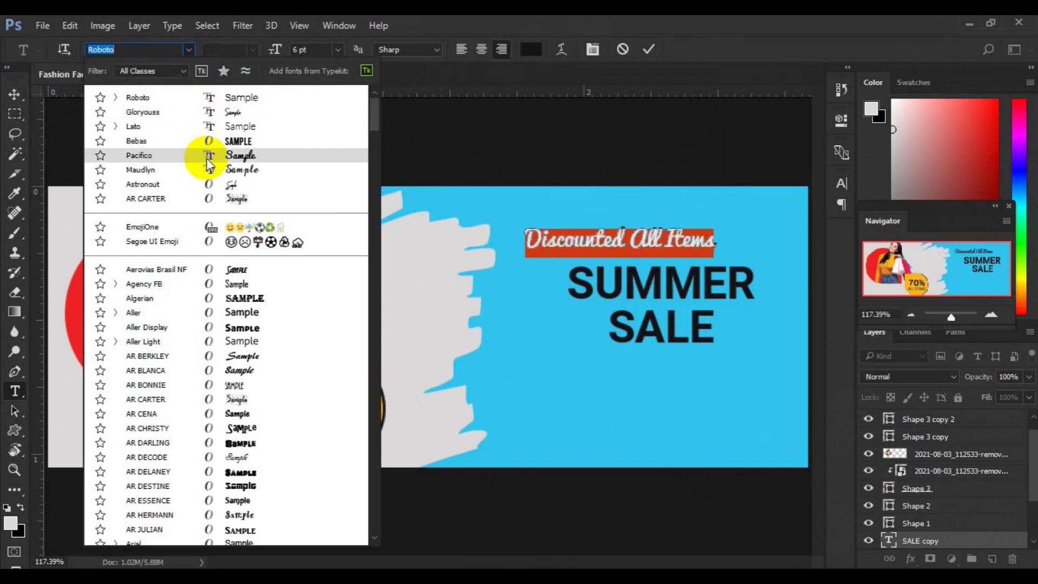
{"action": "key", "text": "Escape"}
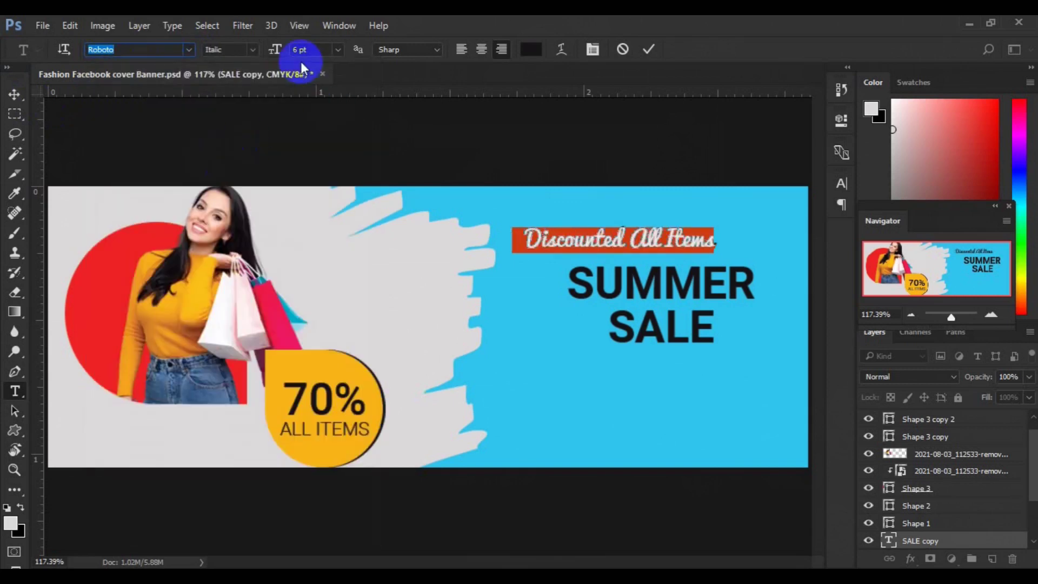
Step: Recolor the "Discounted All Items" tagline white and move it to sit centered just above "SUMMER"
{"action": "left_click", "coordinate": [530, 49]}
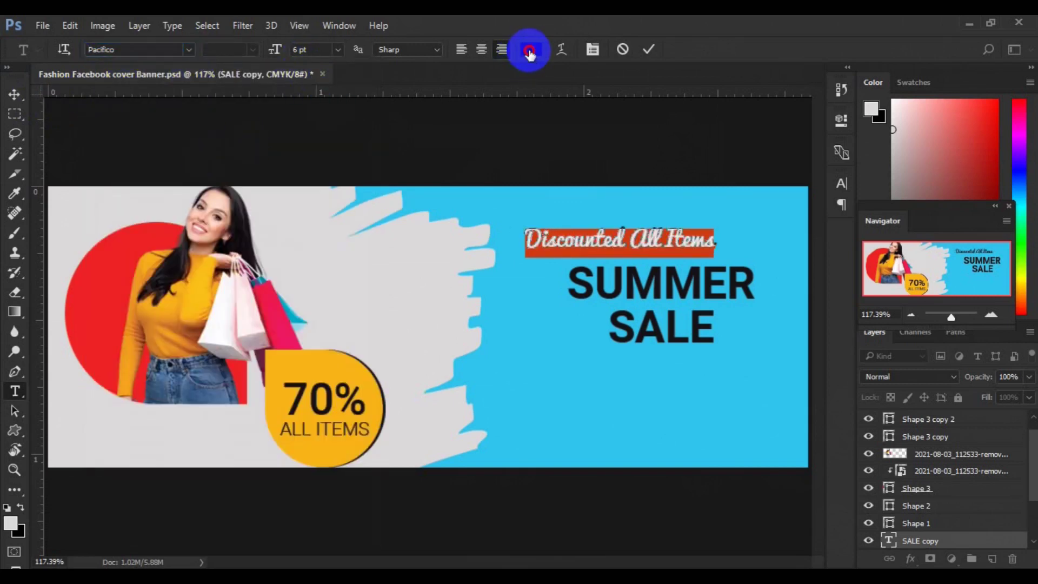
{"action": "left_click", "coordinate": [128, 294]}
{"action": "left_click", "coordinate": [325, 148]}
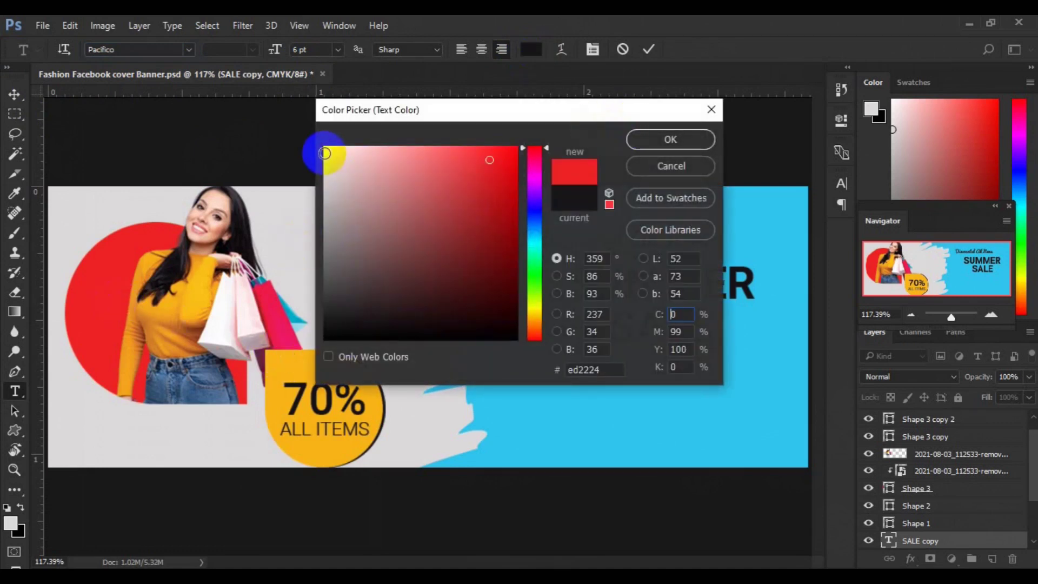
{"action": "left_click", "coordinate": [671, 138]}
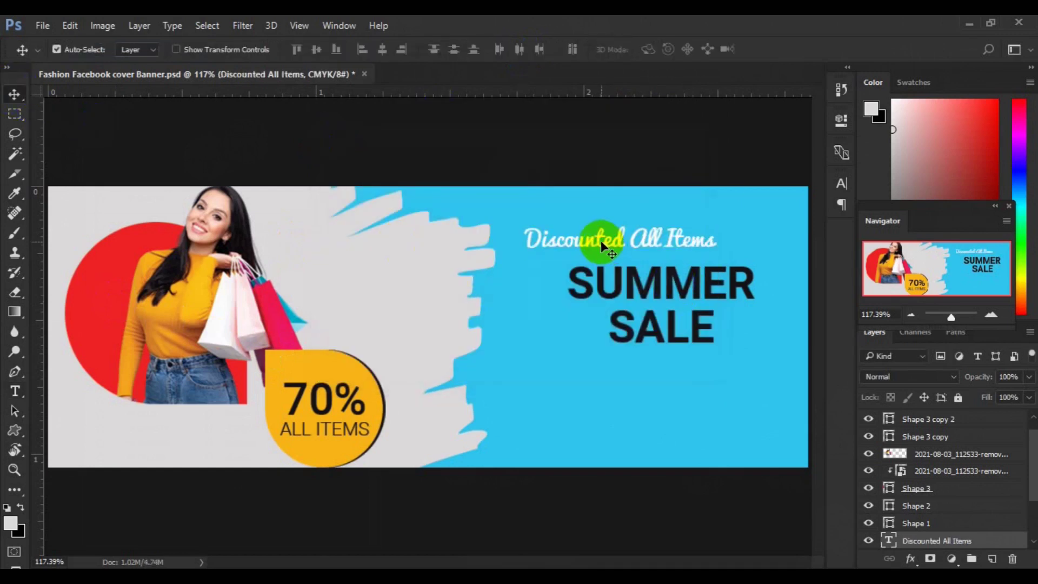
{"action": "left_click_drag", "start_coordinate": [605, 242], "coordinate": [642, 250]}
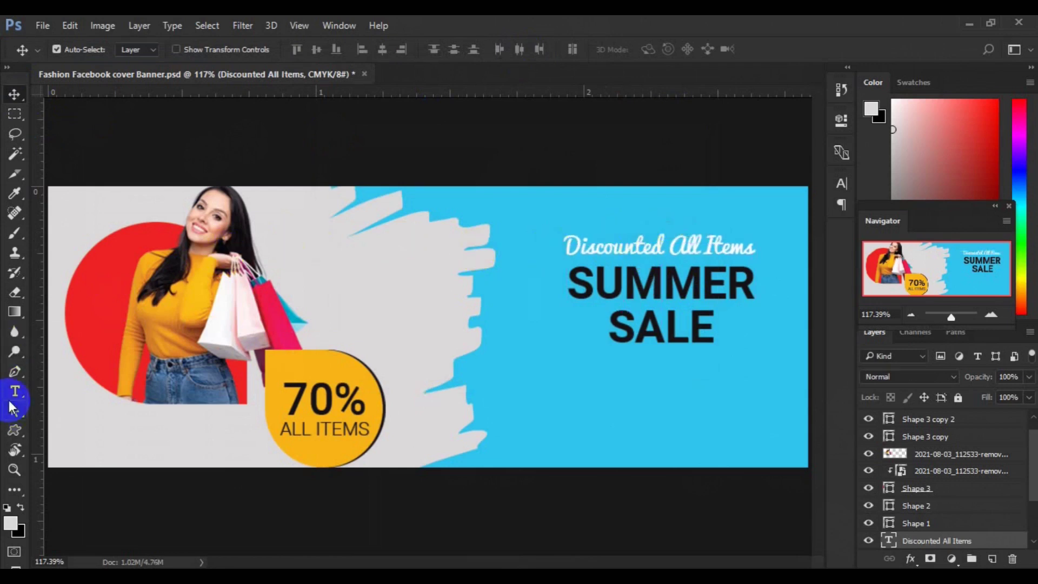
Step: Change the tagline's capital A and I to lowercase so it reads "Discounted all items"
{"action": "left_click", "coordinate": [687, 245]}
{"action": "left_click_drag", "start_coordinate": [686, 246], "coordinate": [675, 246]}
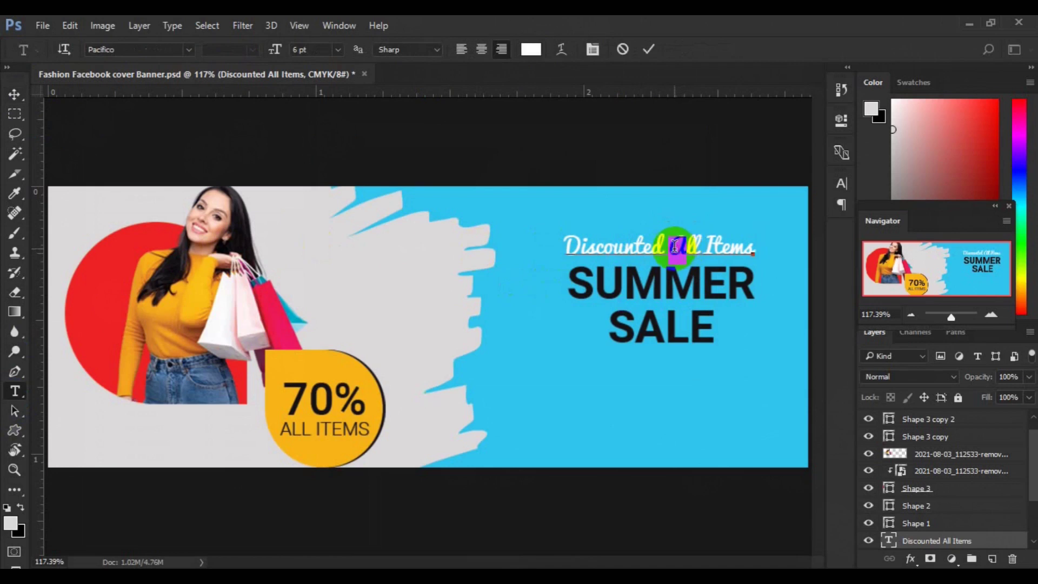
{"action": "type", "text": "all "}
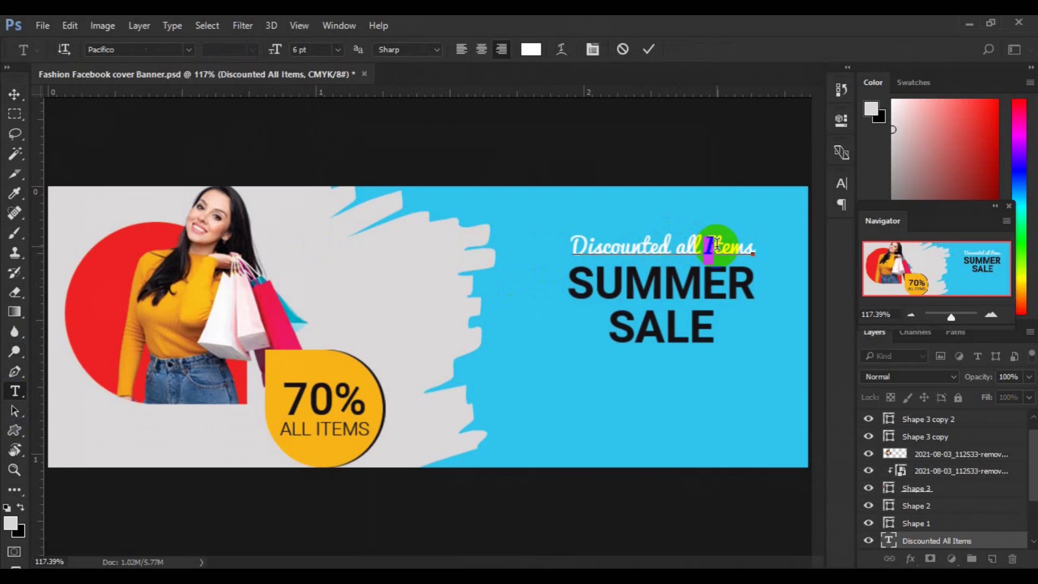
{"action": "type", "text": "i"}
{"action": "left_click", "coordinate": [14, 96]}
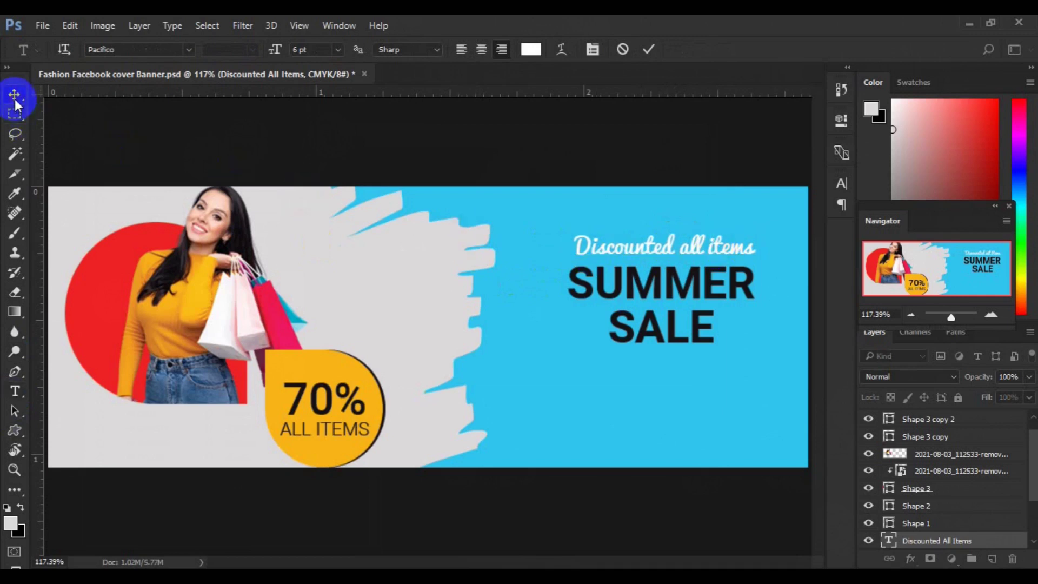
Step: Recolor the "SUMMER" text with the yellow f9b517 sampled from the 70% badge
{"action": "left_click", "coordinate": [623, 282]}
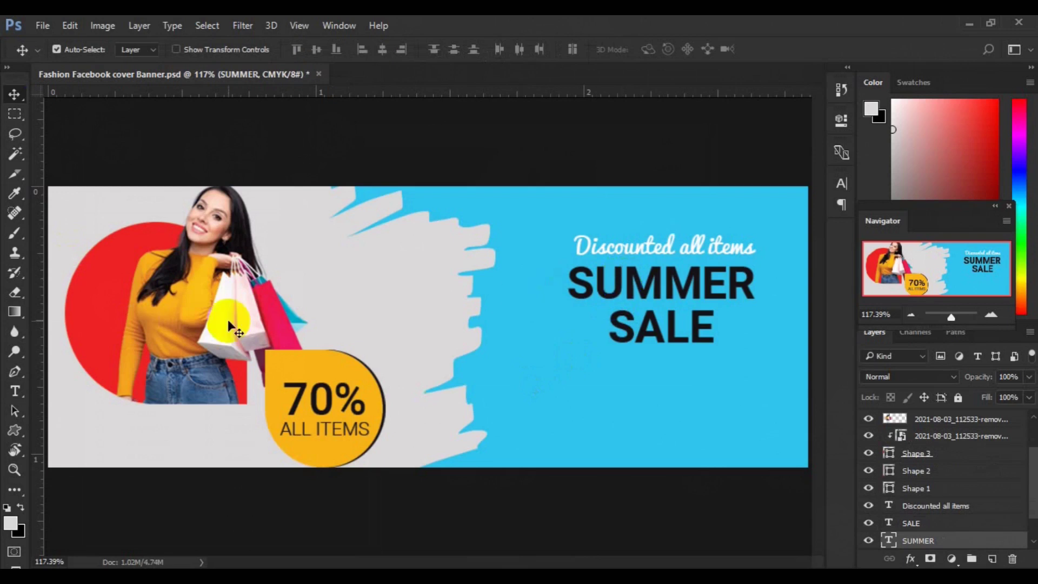
{"action": "left_click", "coordinate": [14, 390]}
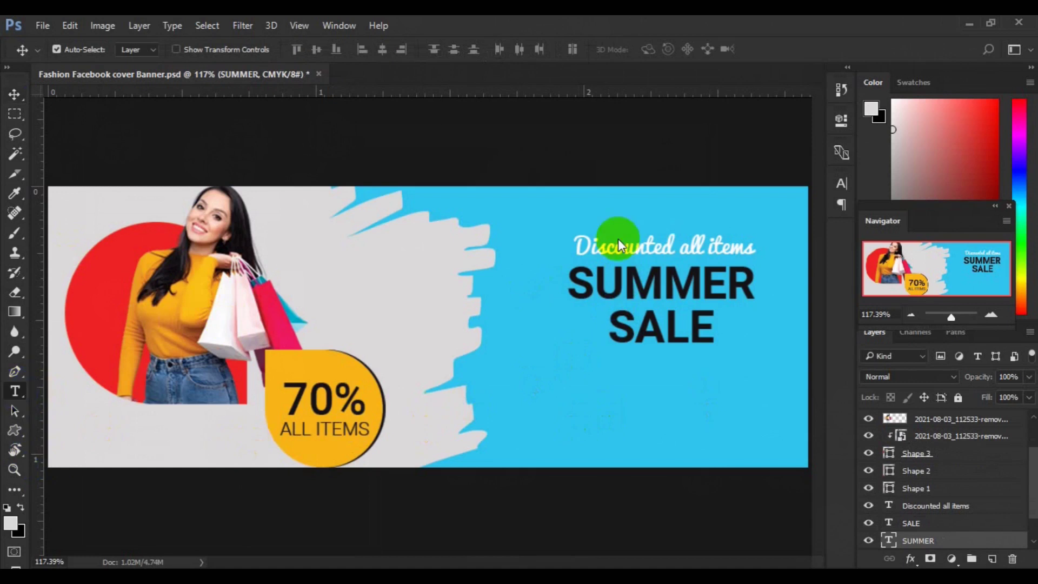
{"action": "double_click", "coordinate": [625, 276]}
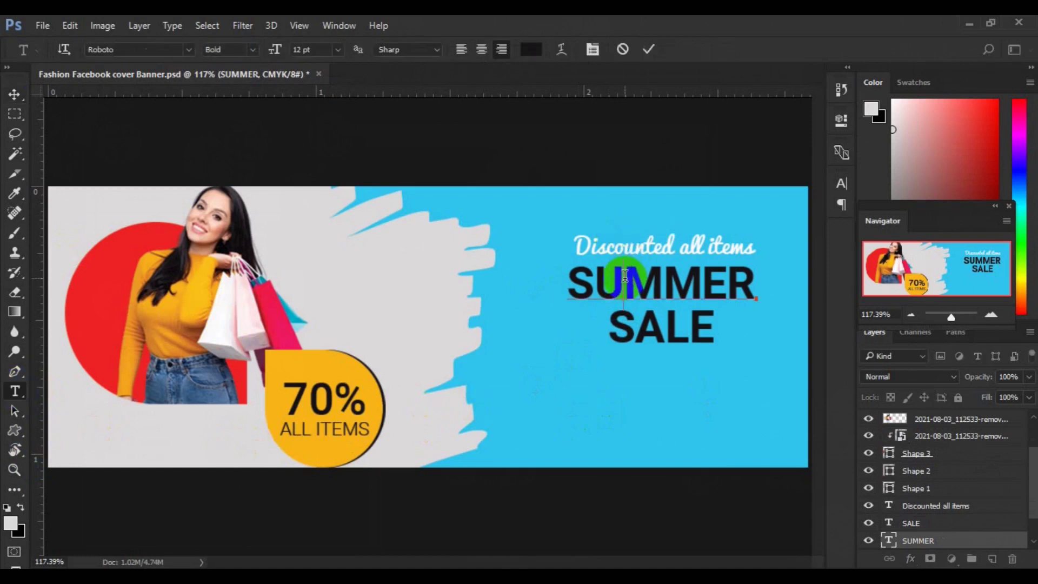
{"action": "left_click", "coordinate": [529, 54]}
{"action": "left_click", "coordinate": [301, 368]}
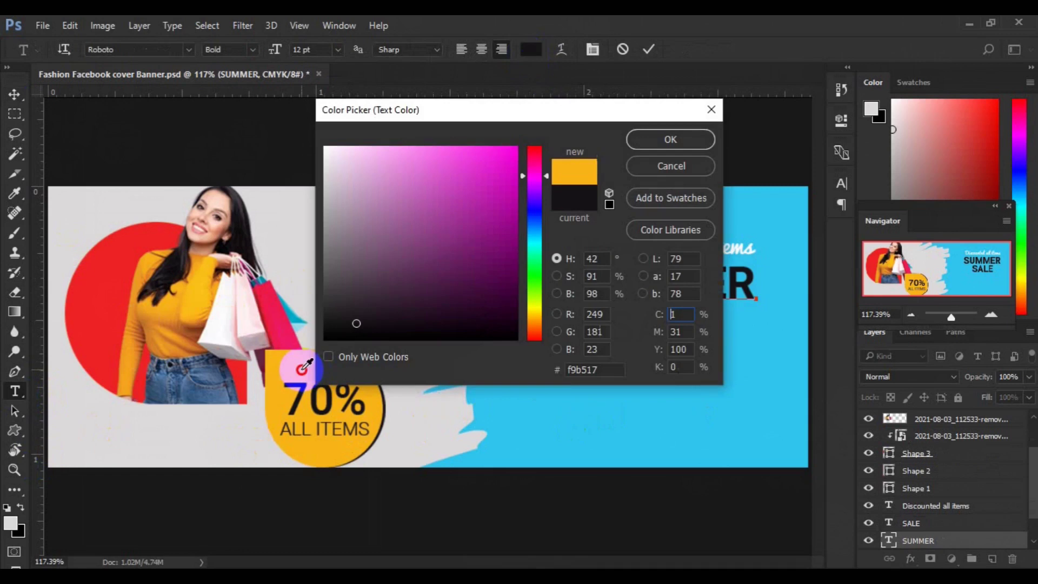
{"action": "left_click", "coordinate": [687, 138]}
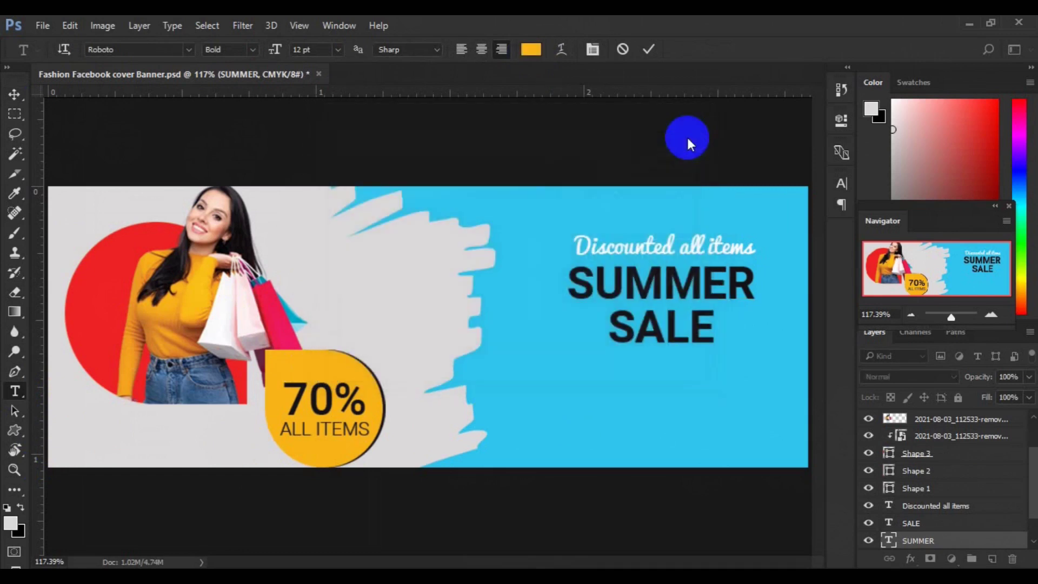
{"action": "left_click", "coordinate": [15, 96]}
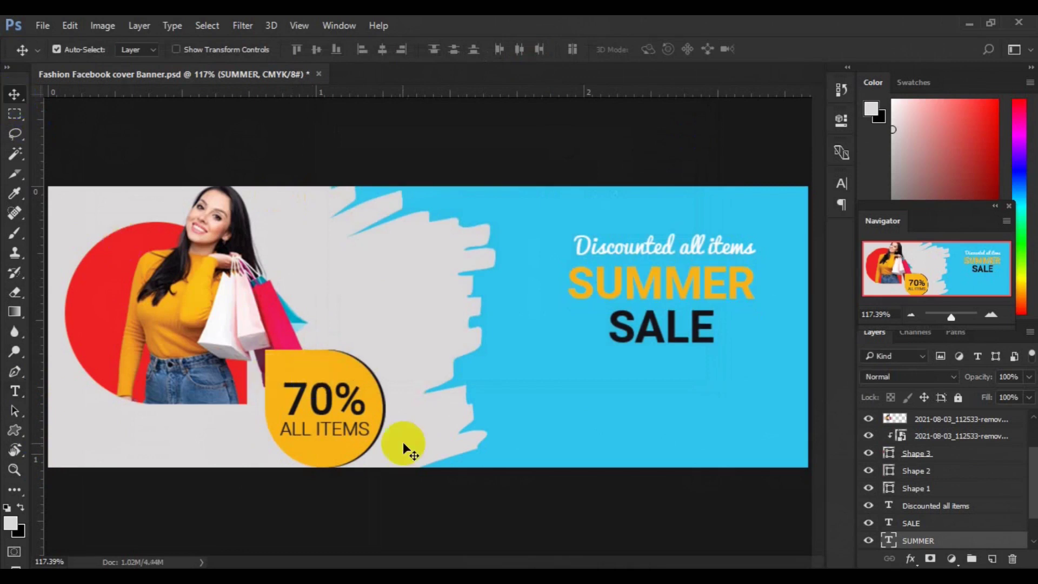
Step: Move the "SUMMER" text down slightly and scale it up proportionally to about 125%
{"action": "left_click_drag", "start_coordinate": [647, 287], "coordinate": [646, 309]}
{"action": "key", "text": "ctrl+t"}
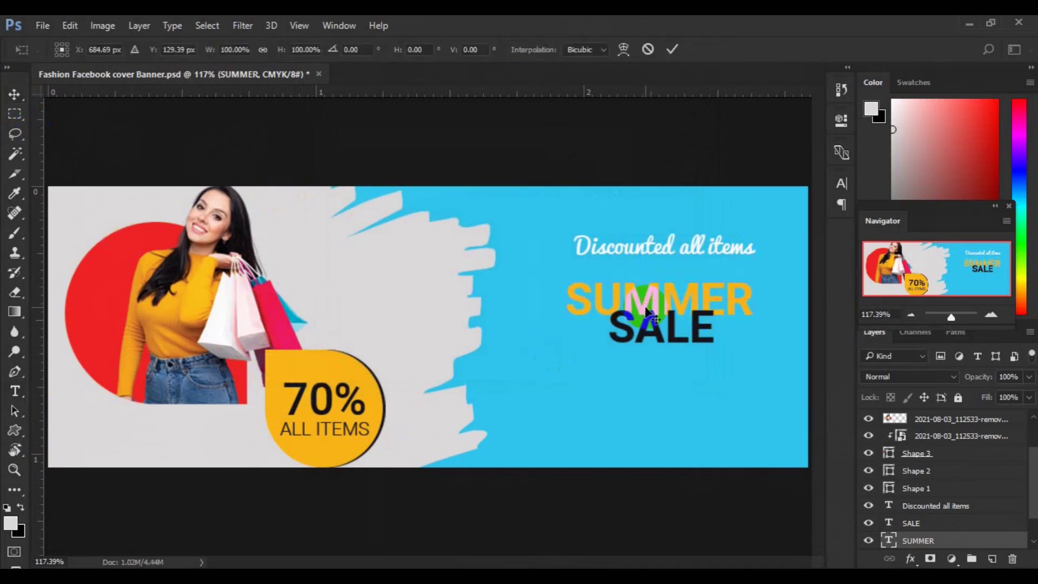
{"action": "left_click_drag", "start_coordinate": [752, 328], "coordinate": [773, 342]}
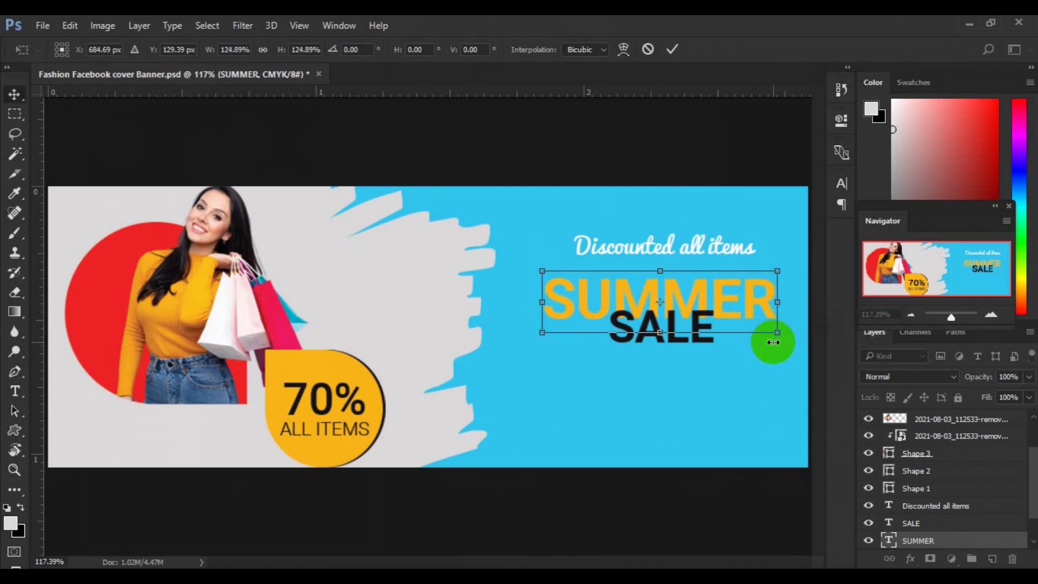
{"action": "key", "text": "Return"}
Step: Duplicate the "SUMMER" text layer in place and select the original layer beneath the copy
{"action": "key", "text": "ctrl+j"}
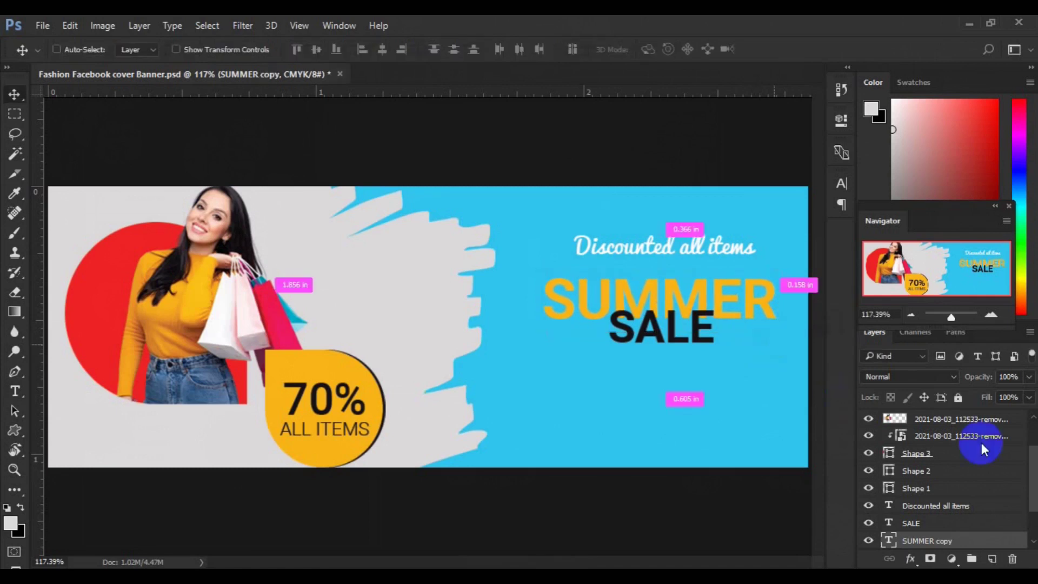
{"action": "left_click", "coordinate": [1032, 543]}
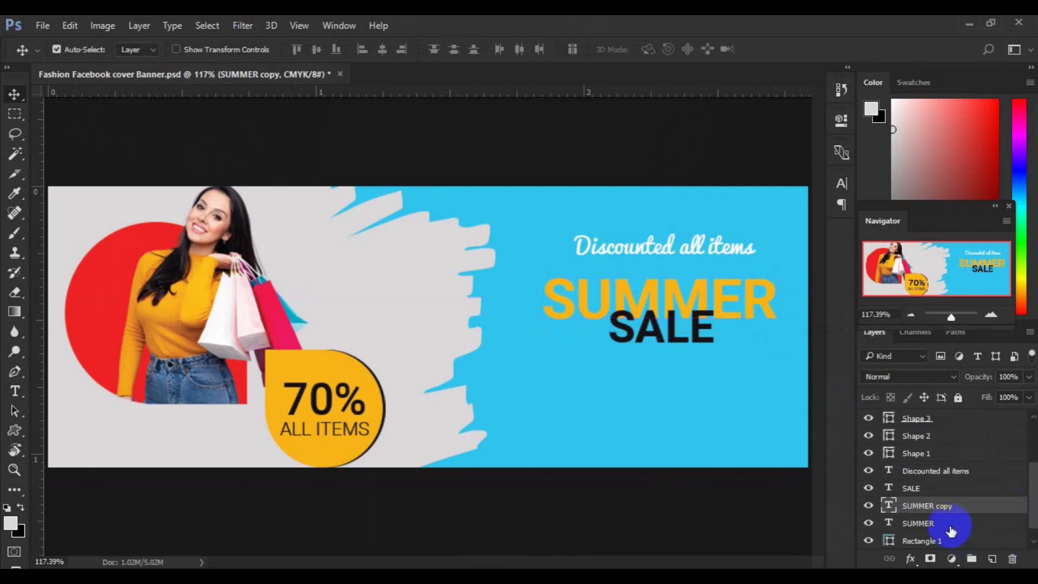
{"action": "left_click", "coordinate": [957, 523]}
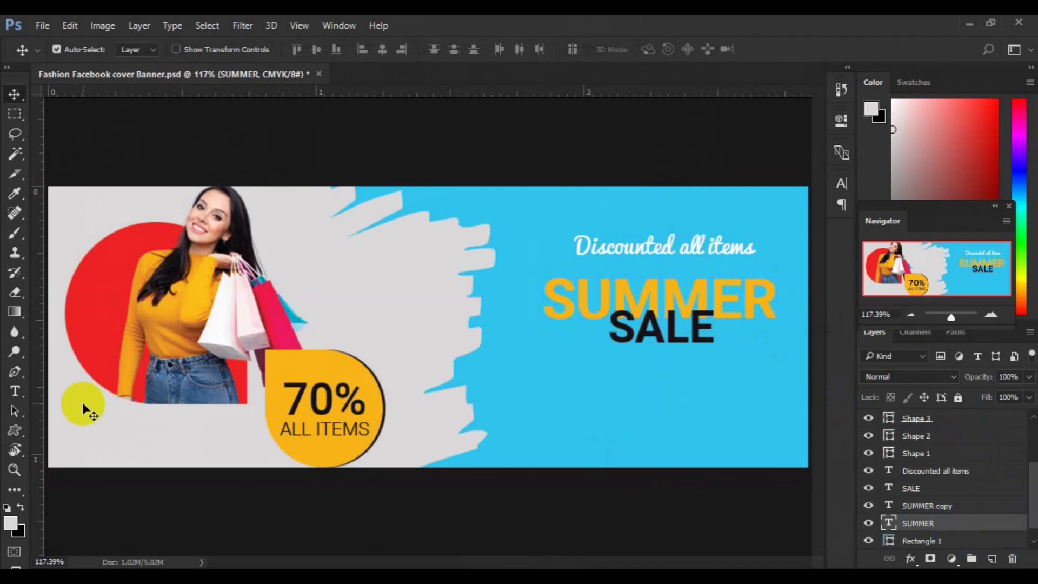
{"action": "left_click", "coordinate": [14, 391]}
{"action": "left_click", "coordinate": [558, 294]}
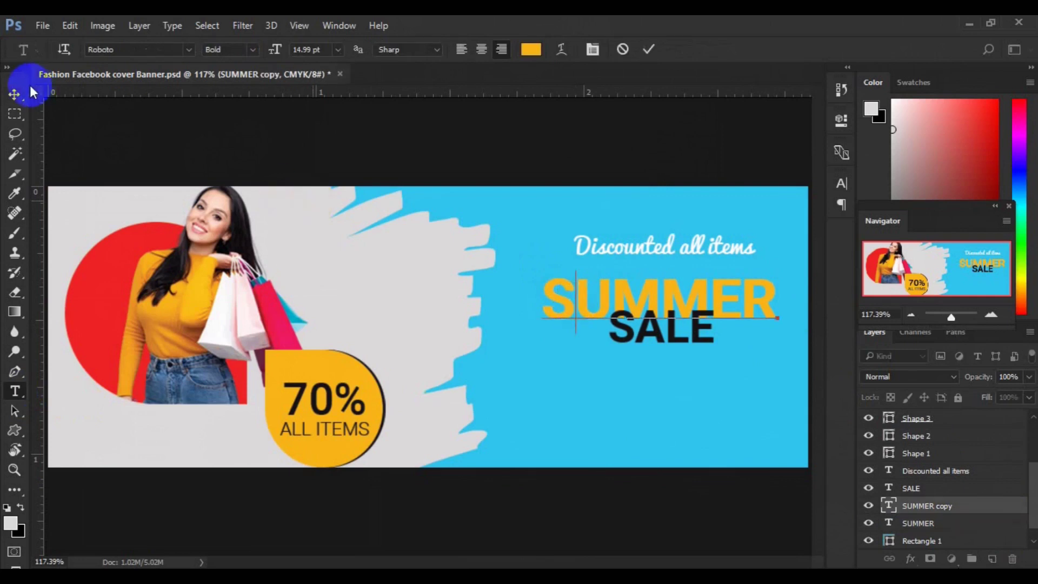
{"action": "key", "text": "ctrl+a"}
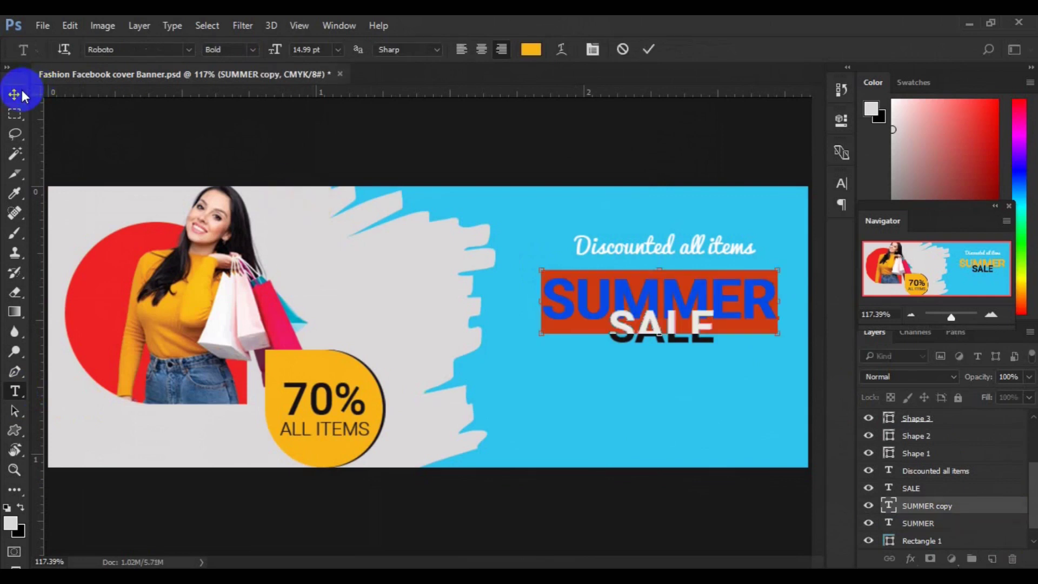
{"action": "left_click", "coordinate": [530, 50]}
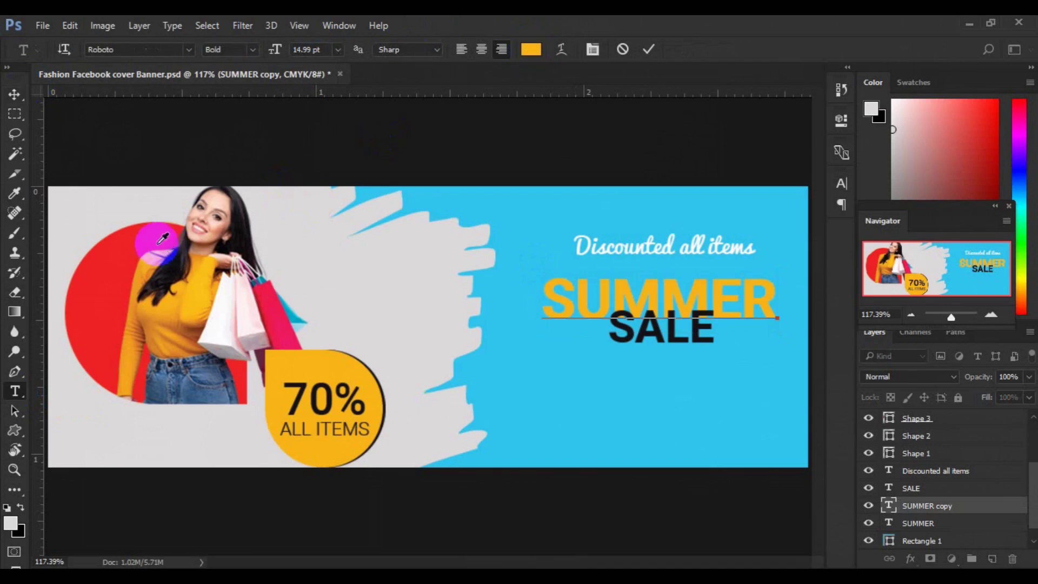
{"action": "left_click", "coordinate": [132, 244]}
{"action": "left_click", "coordinate": [663, 145]}
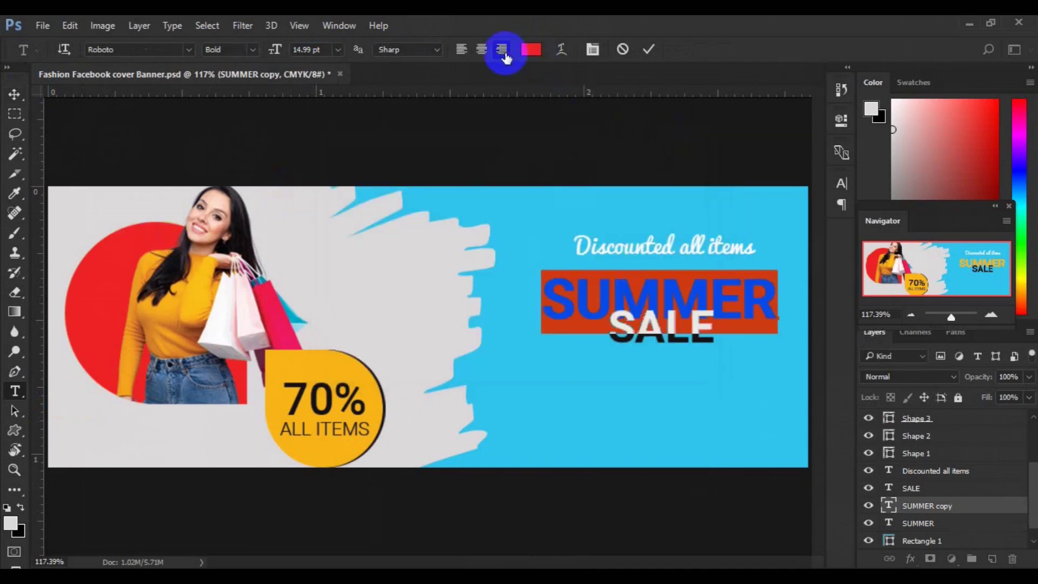
{"action": "left_click", "coordinate": [628, 46]}
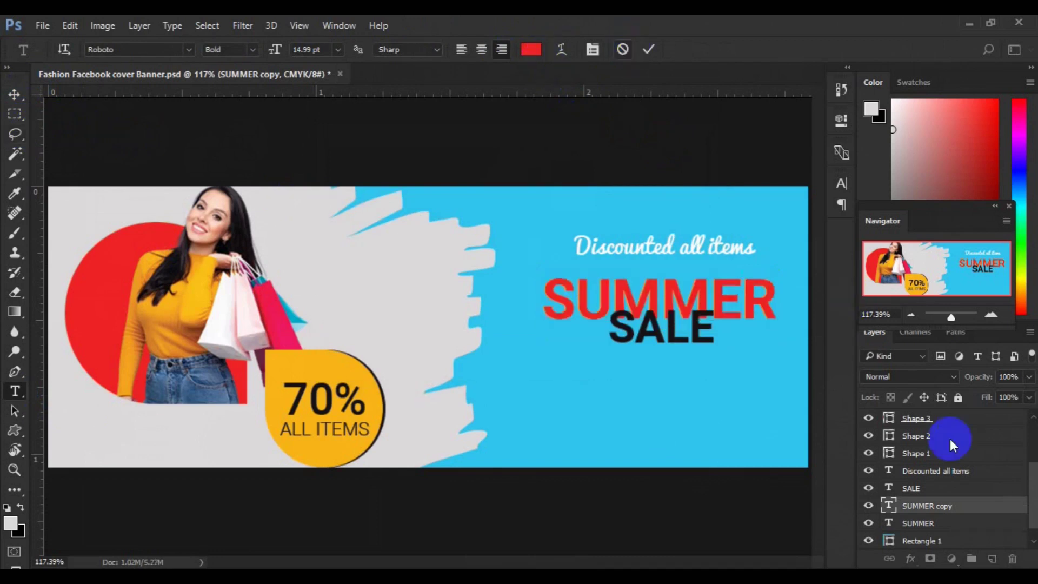
Step: Hide the SUMMER copy layer and recolor the original "SUMMER" text beneath it with the red ed2224
{"action": "left_click", "coordinate": [927, 520]}
{"action": "left_click", "coordinate": [868, 506]}
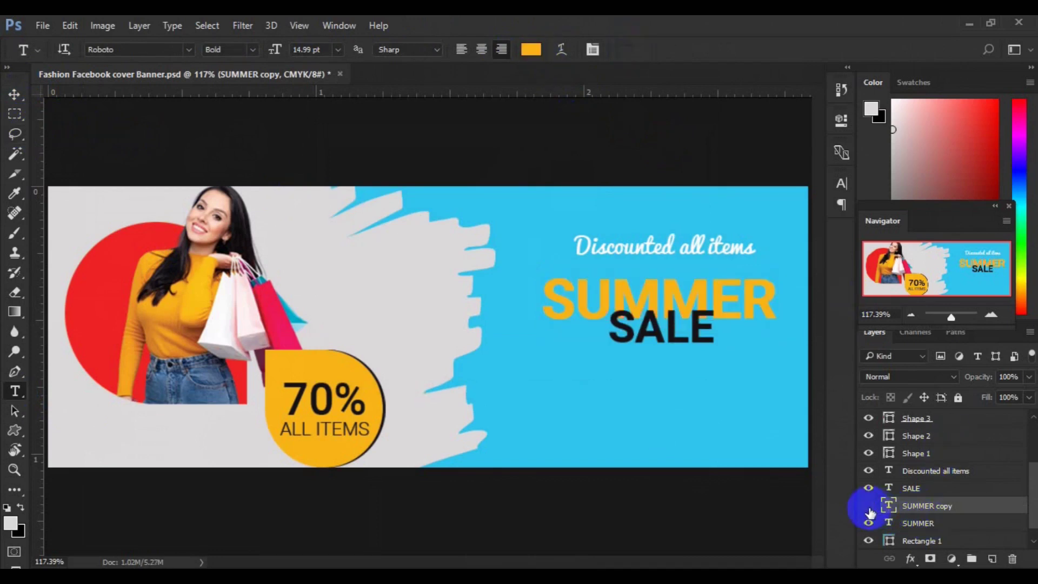
{"action": "left_click", "coordinate": [918, 524]}
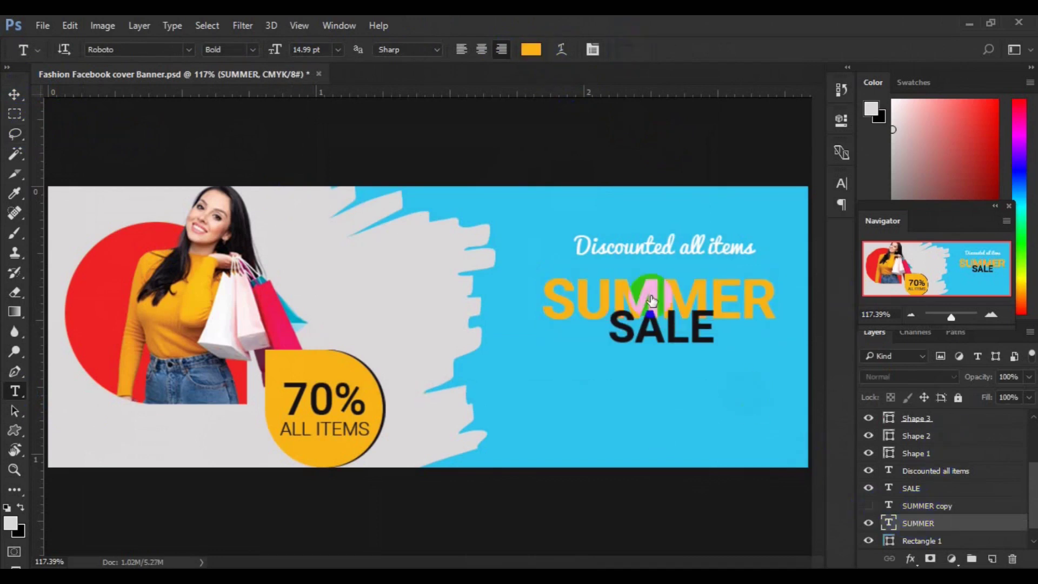
{"action": "left_click", "coordinate": [599, 302]}
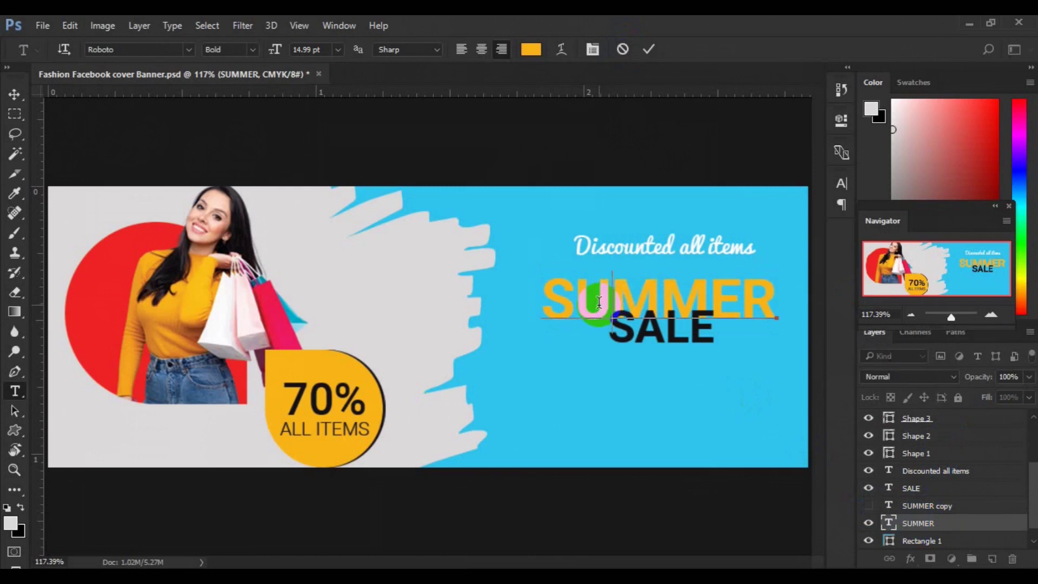
{"action": "key", "text": "ctrl+a"}
{"action": "left_click", "coordinate": [531, 50]}
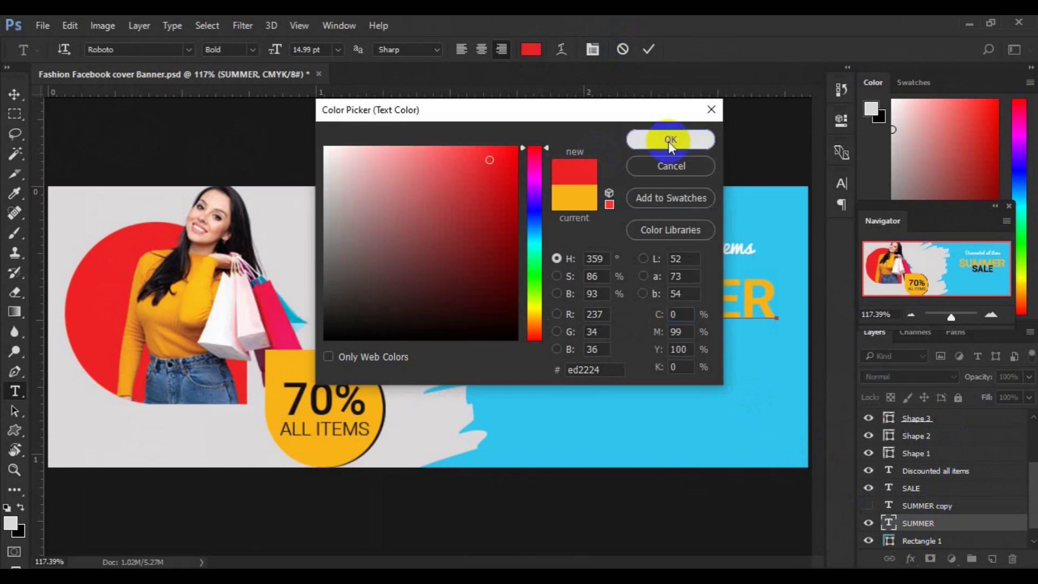
{"action": "left_click", "coordinate": [670, 139]}
{"action": "left_click", "coordinate": [14, 94]}
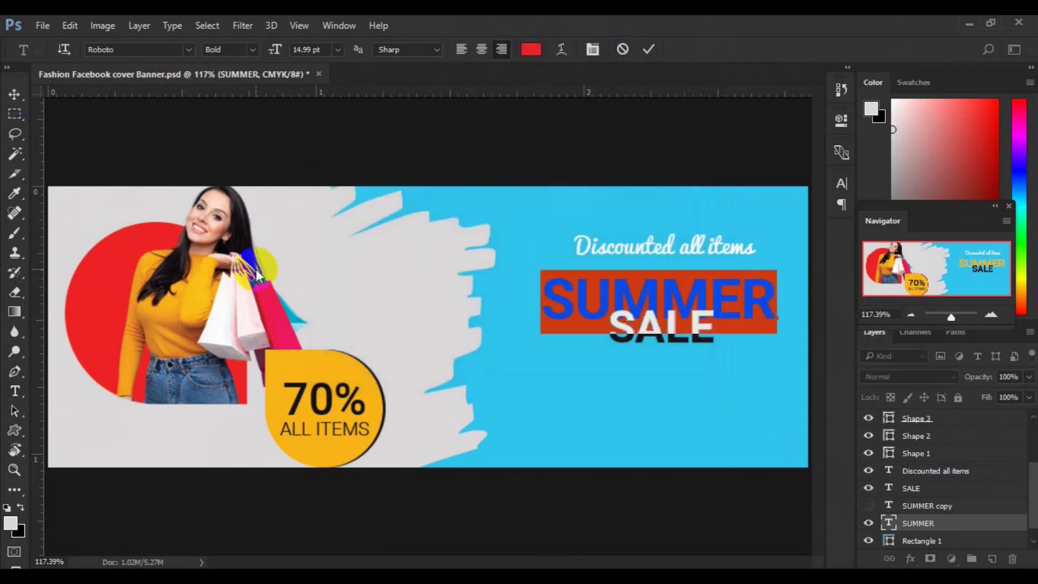
Step: Show the SUMMER copy layer again and nudge the red "SUMMER" layer slightly left as an offset shadow
{"action": "left_click", "coordinate": [869, 508]}
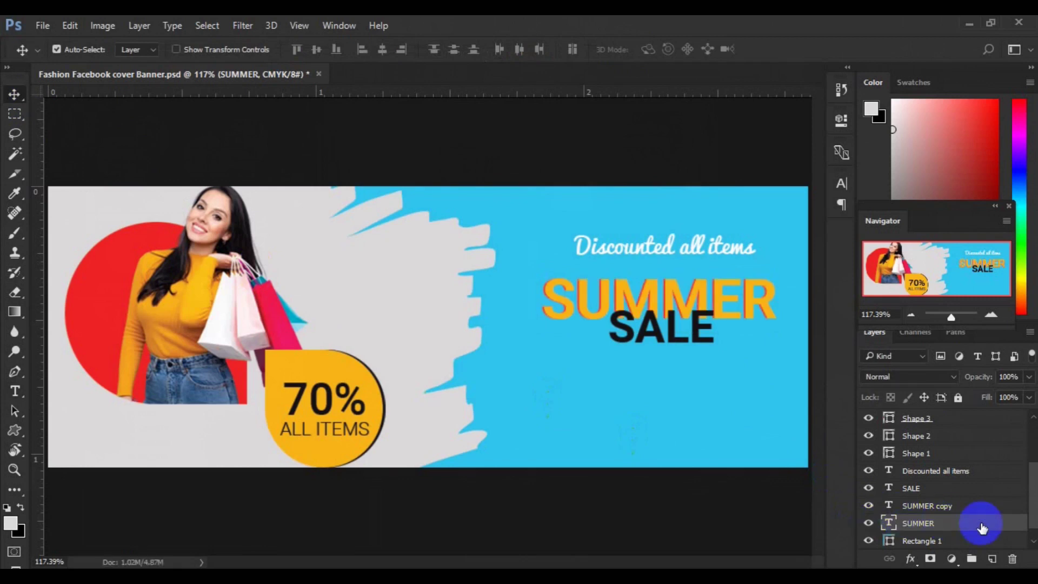
{"action": "key", "text": "Left"}
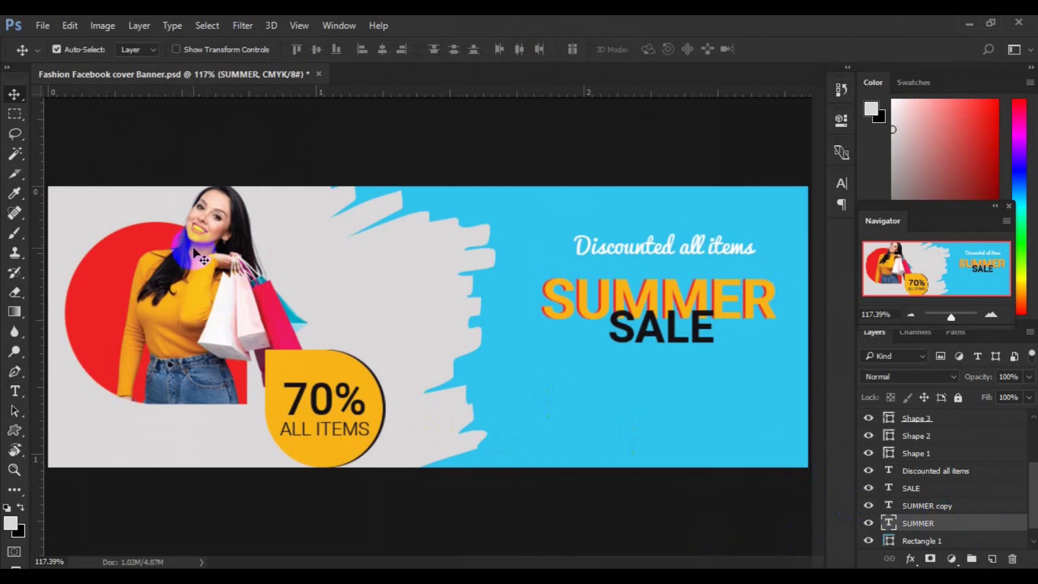
Step: Try the Gloryouss font on the "SALE" text, comparing it with Pacifico and Lato
{"action": "left_click", "coordinate": [661, 333]}
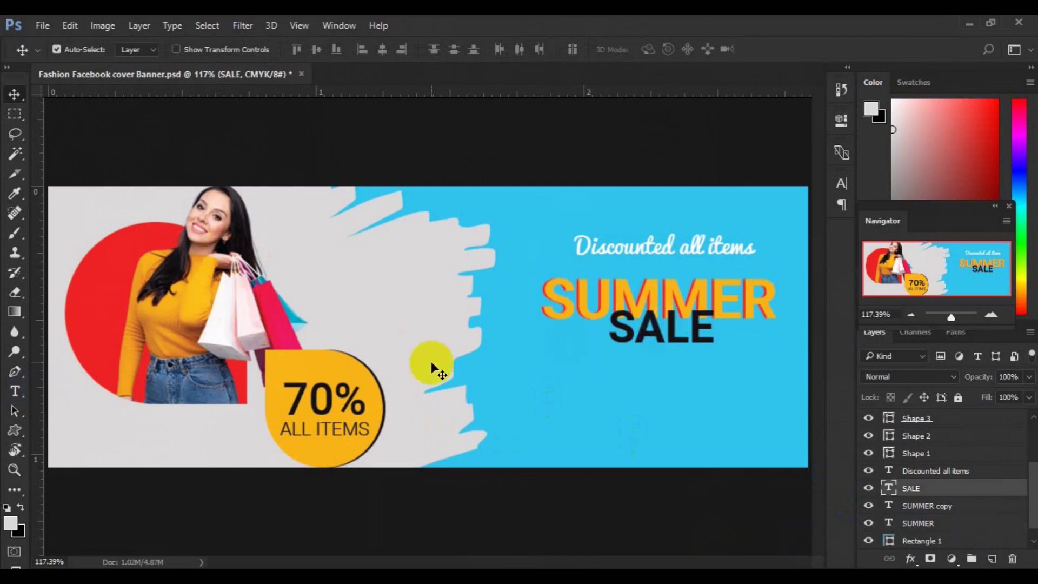
{"action": "left_click", "coordinate": [15, 394]}
{"action": "left_click", "coordinate": [640, 327]}
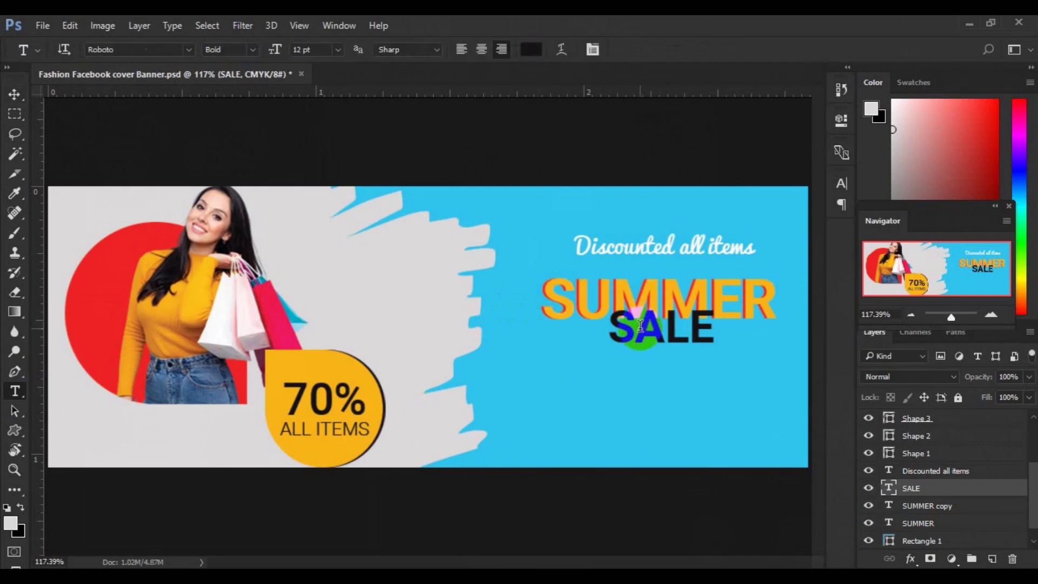
{"action": "double_click", "coordinate": [640, 327]}
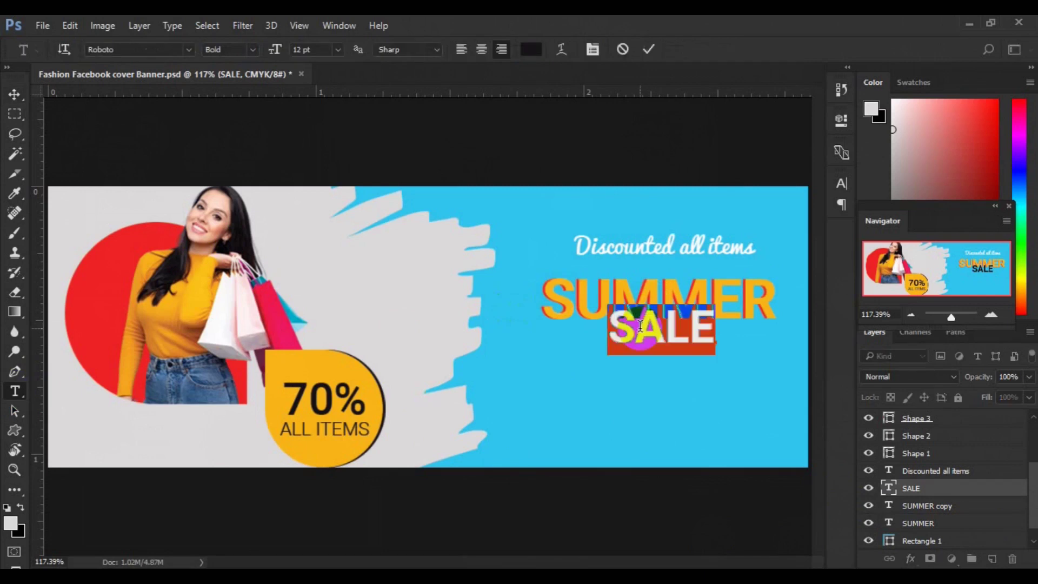
{"action": "left_click", "coordinate": [188, 51]}
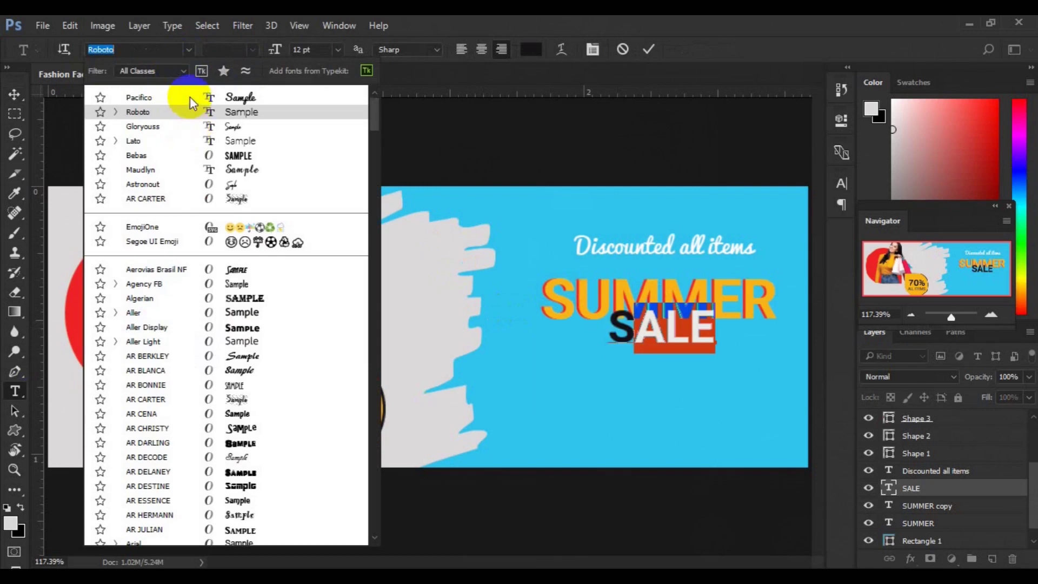
{"action": "key", "text": "Down"}
{"action": "key", "text": "Up"}
{"action": "key", "text": "Up"}
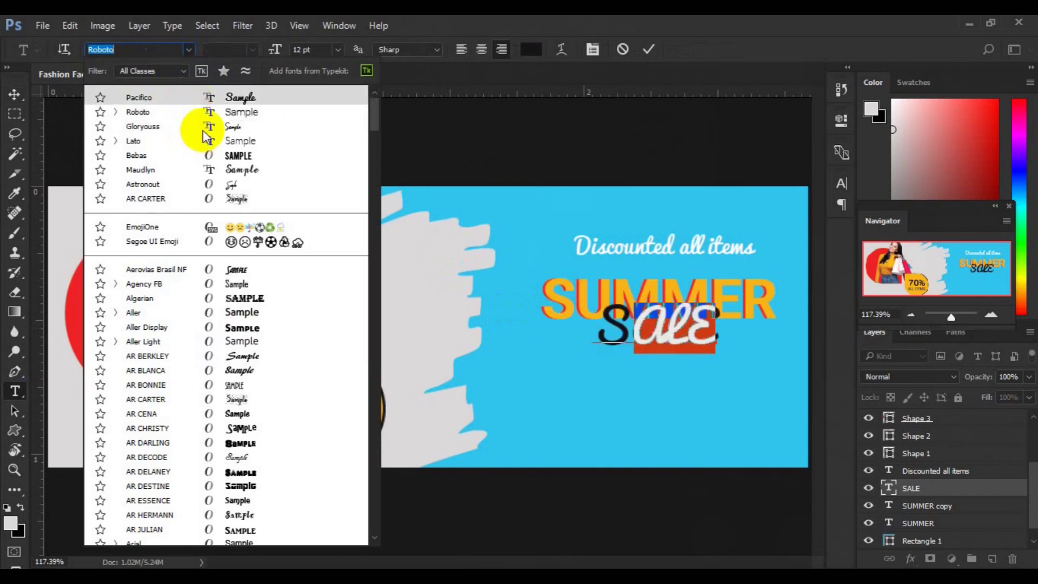
{"action": "key", "text": "Down"}
{"action": "key", "text": "Down"}
{"action": "key", "text": "Down"}
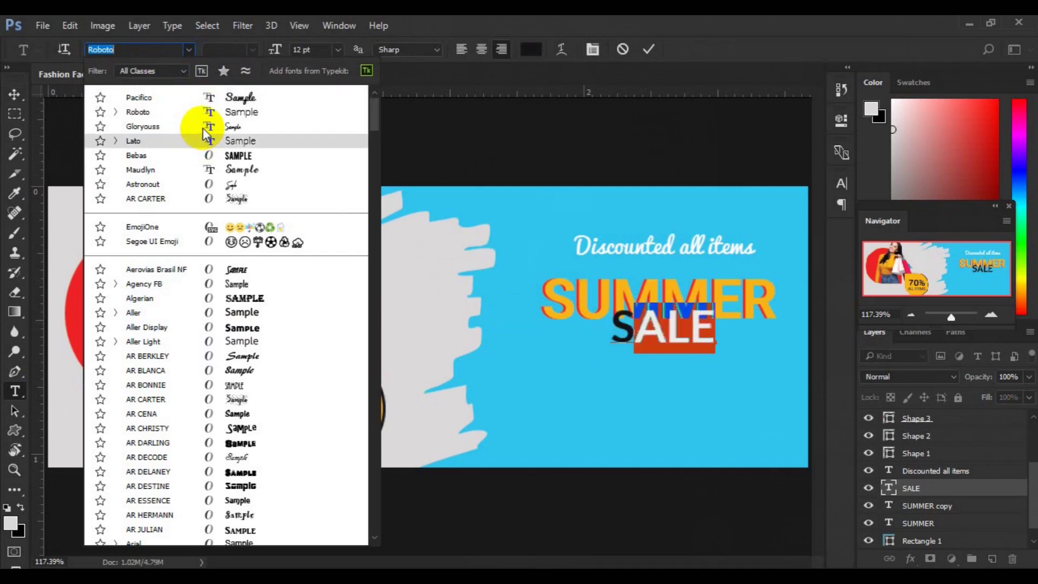
{"action": "key", "text": "Up"}
{"action": "left_click", "coordinate": [202, 128]}
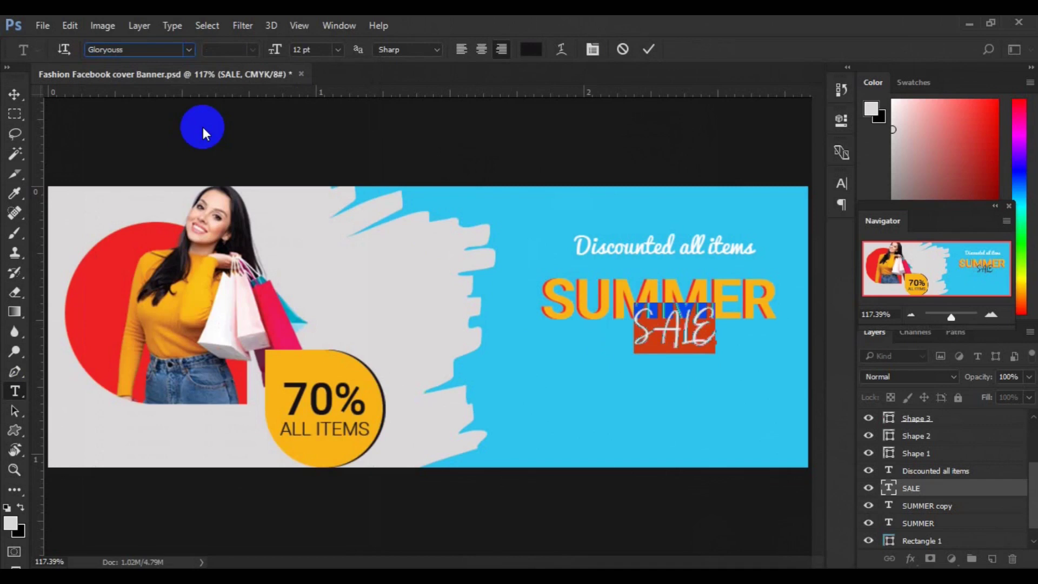
Step: Try retyping the word as "Sale" in the script font, and discard the text edit
{"action": "key", "text": "Right"}
{"action": "type", "text": "Sale"}
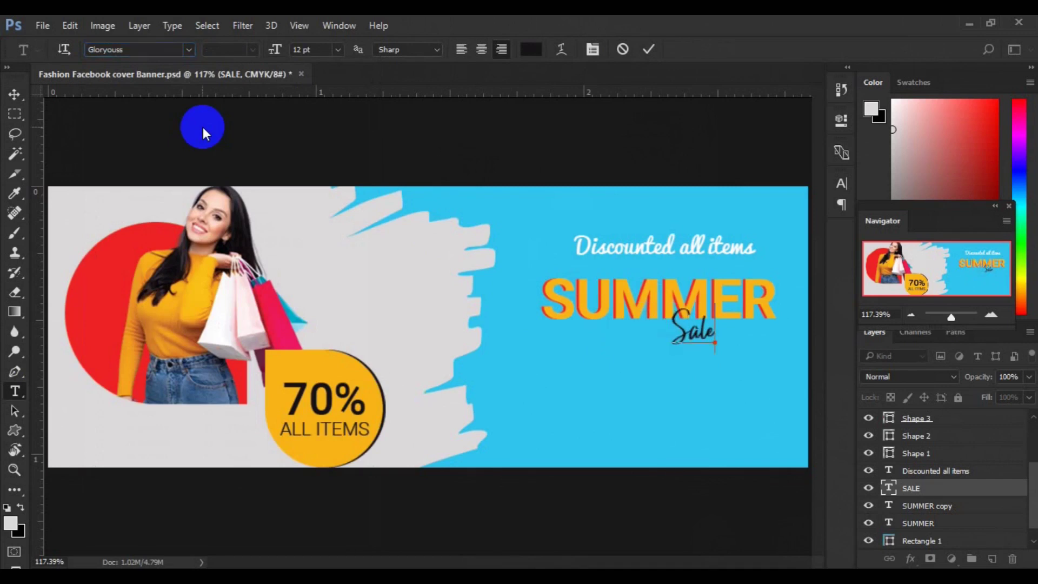
{"action": "key", "text": "shift+Left"}
{"action": "key", "text": "shift+Left"}
{"action": "key", "text": "shift+Left"}
{"action": "key", "text": "shift+Left"}
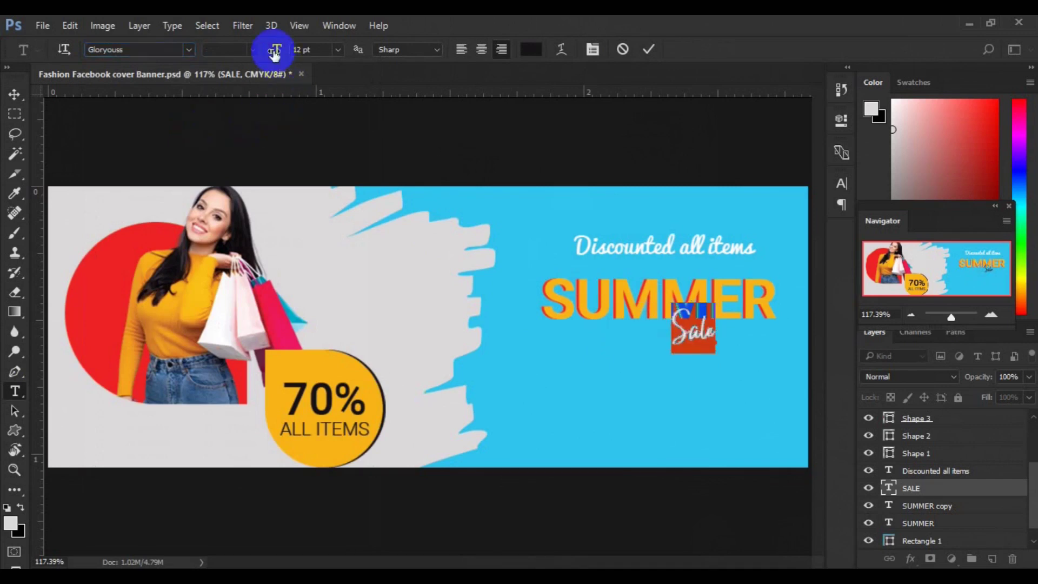
{"action": "left_click", "coordinate": [625, 48]}
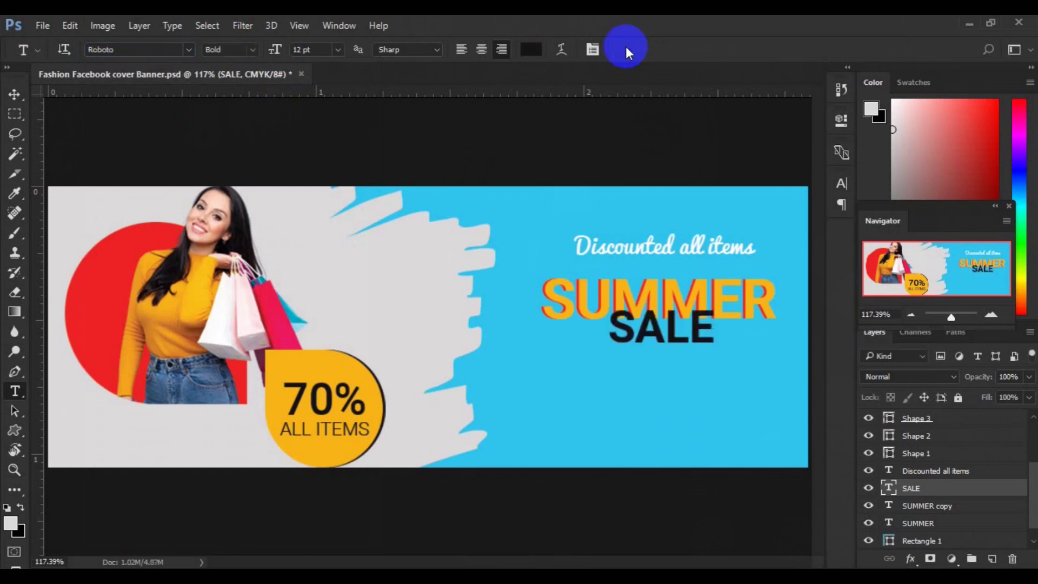
Step: Recolor the "SALE" text with the near-white fdfcfd and move it down to sit just below "SUMMER"
{"action": "double_click", "coordinate": [670, 335]}
{"action": "left_click", "coordinate": [530, 53]}
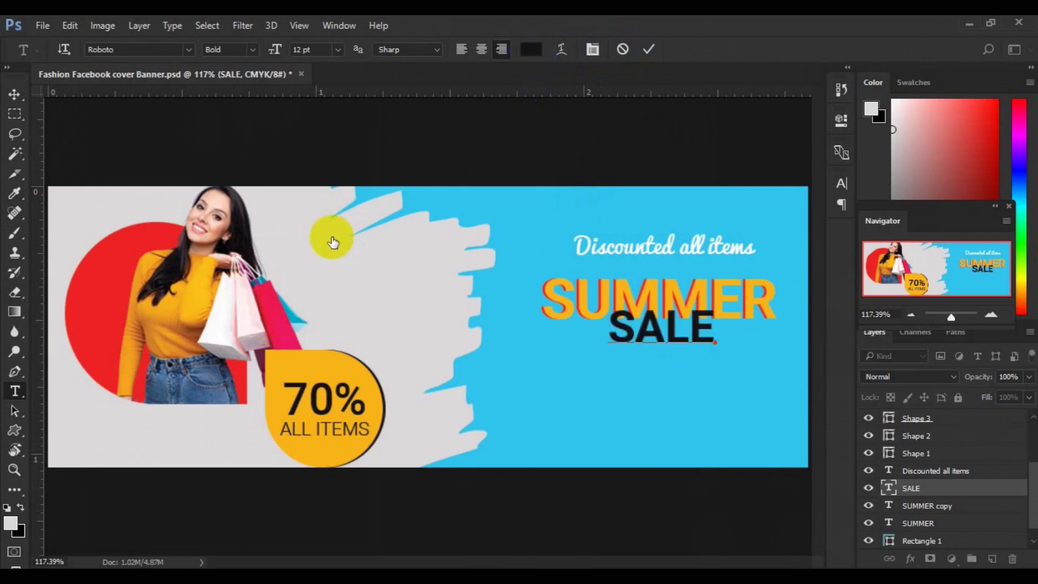
{"action": "left_click", "coordinate": [325, 148]}
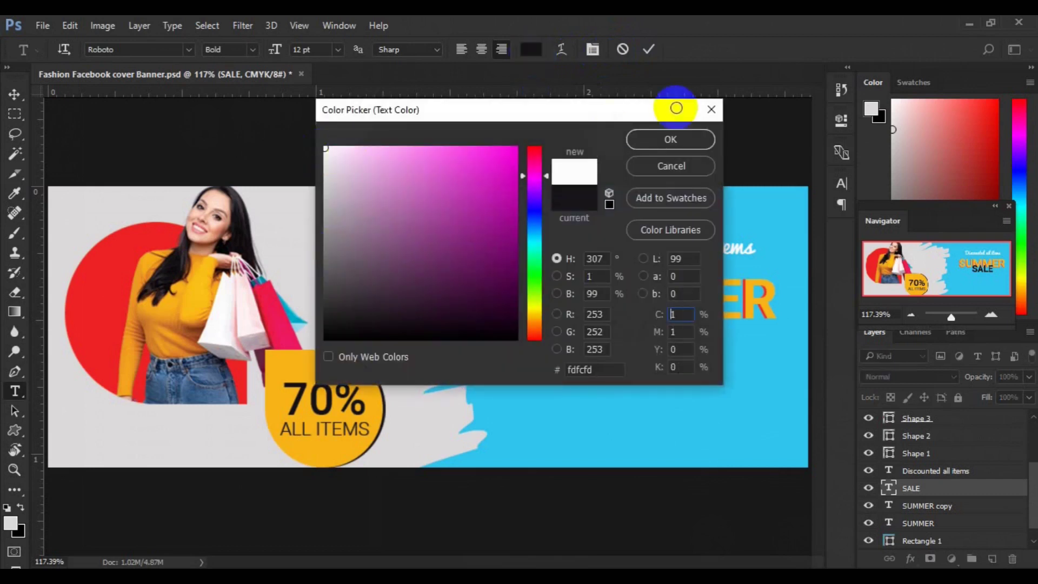
{"action": "left_click", "coordinate": [671, 139]}
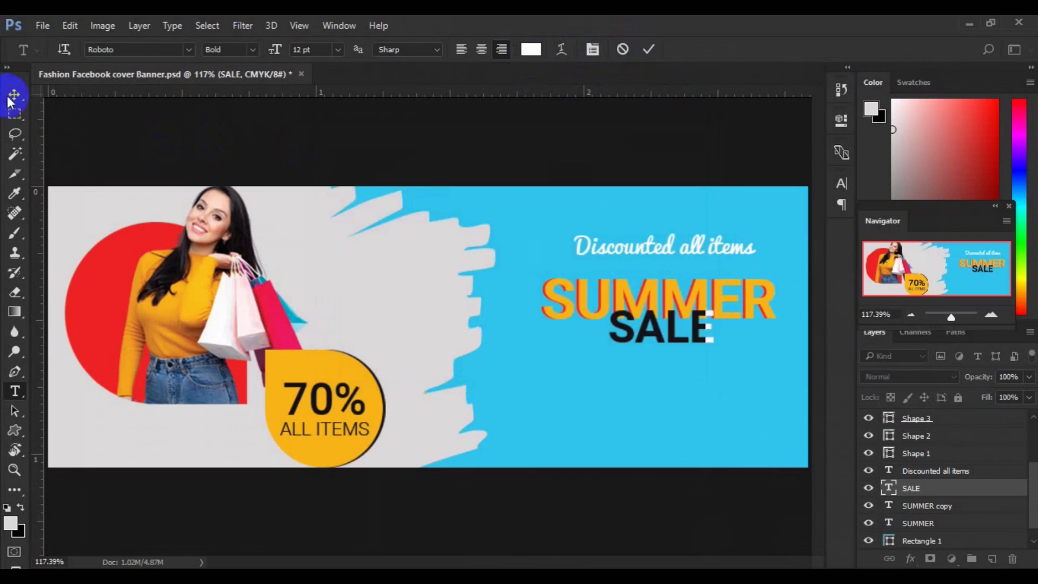
{"action": "left_click", "coordinate": [9, 101]}
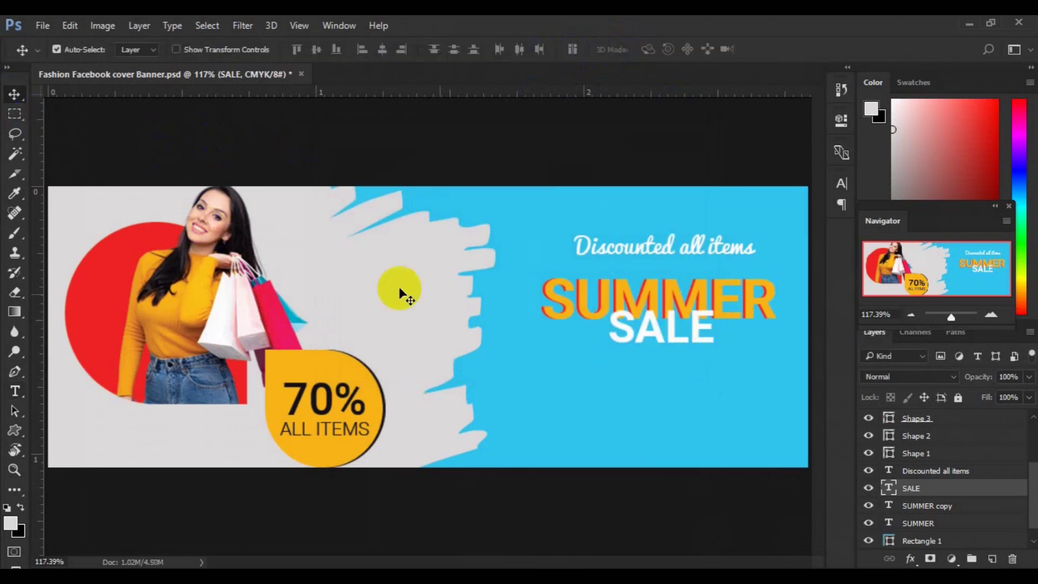
{"action": "left_click", "coordinate": [671, 333]}
{"action": "left_click_drag", "start_coordinate": [670, 334], "coordinate": [673, 352]}
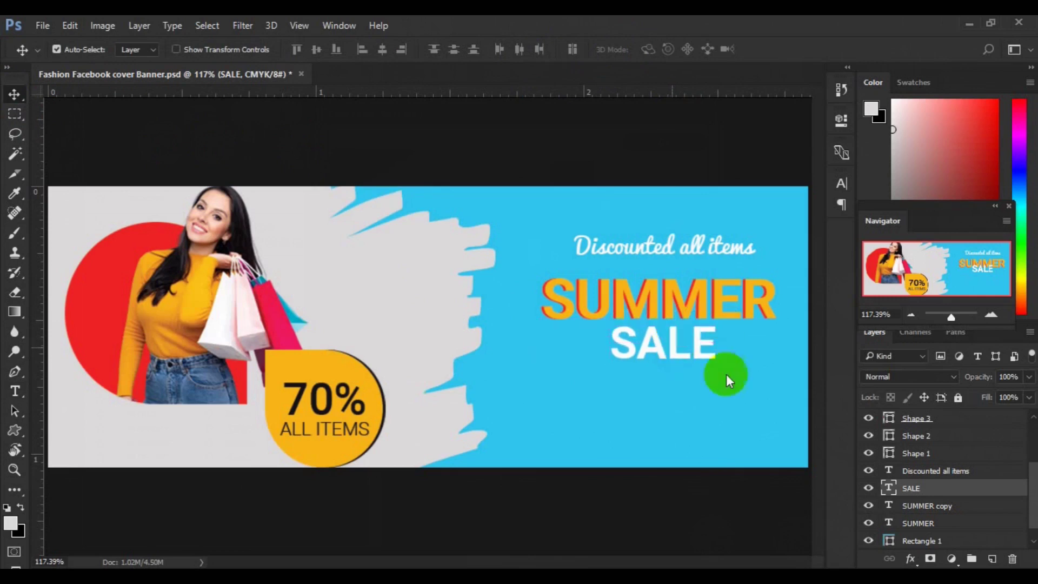
Step: Group the SUMMER and SUMMER copy text layers
{"action": "left_click", "coordinate": [922, 508]}
{"action": "left_click", "coordinate": [921, 527], "text": "shift"}
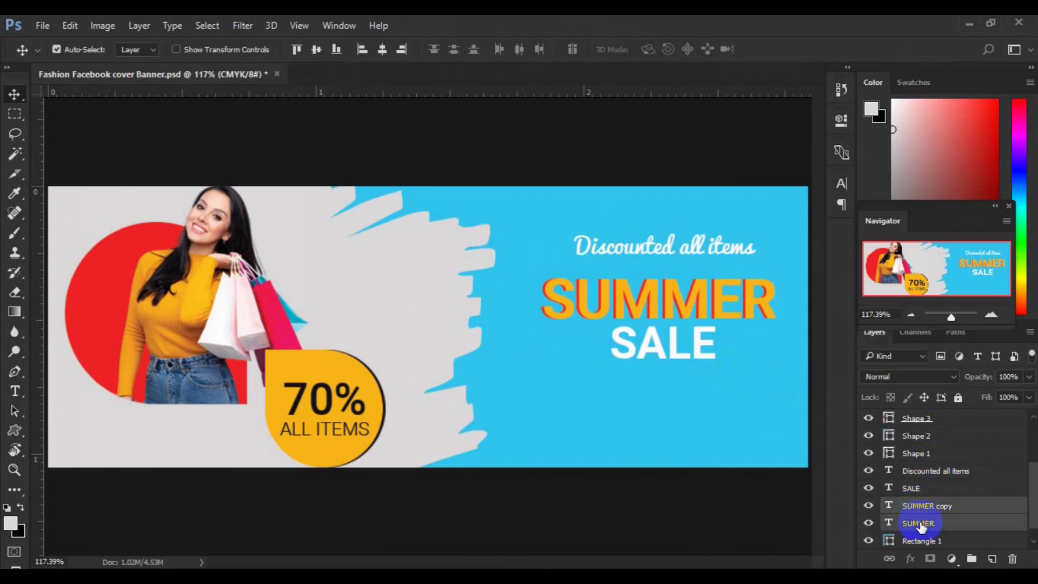
{"action": "key", "text": "ctrl+g"}
Step: Align "SALE" and the SUMMER group on their horizontal centers and group them together
{"action": "left_click", "coordinate": [926, 491], "text": "shift"}
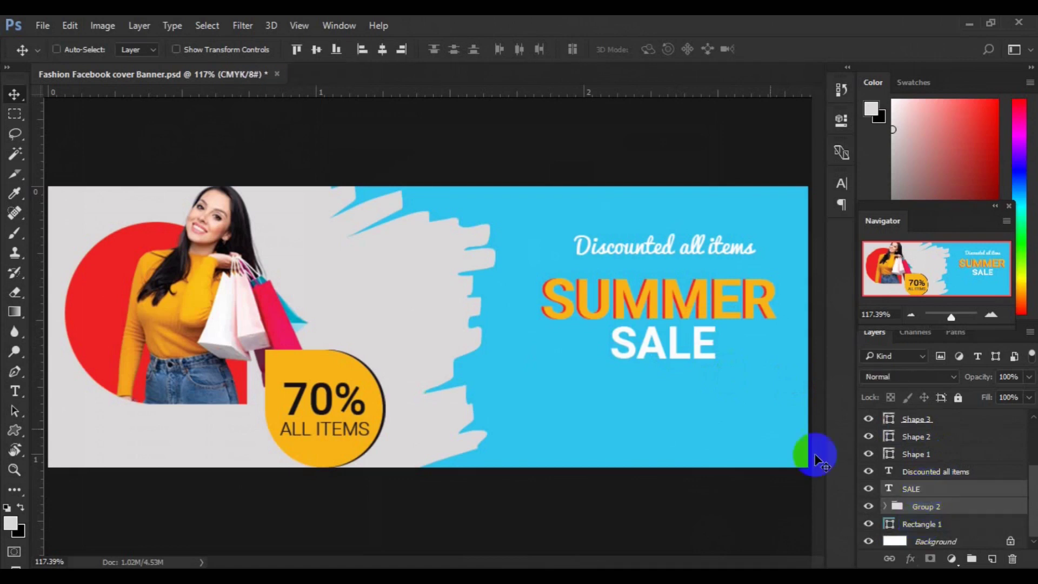
{"action": "left_click", "coordinate": [377, 58]}
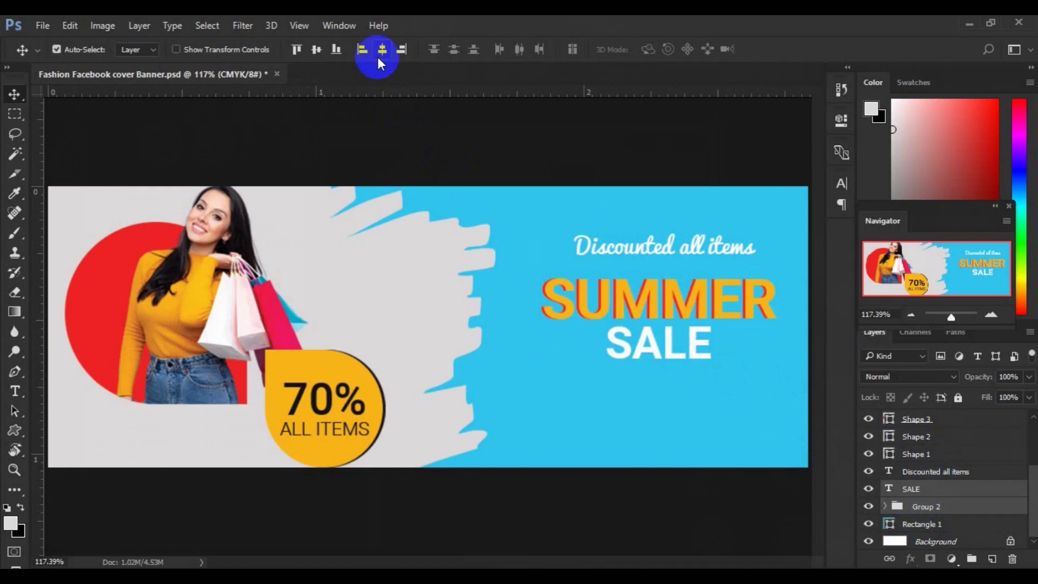
{"action": "key", "text": "ctrl+g"}
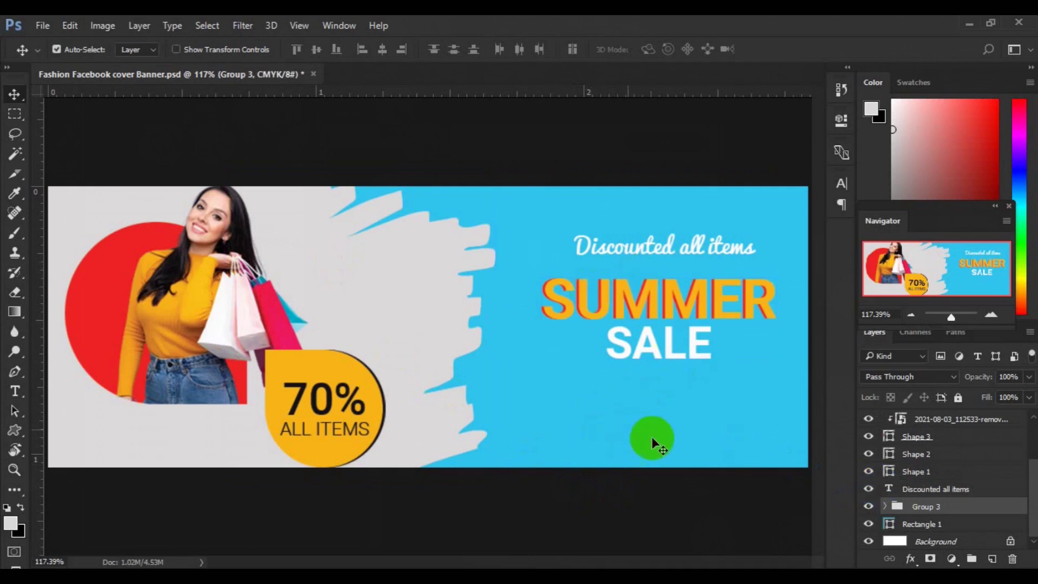
Step: Draw a light gray rectangle about 227 by 41 px below "SALE", layered just above Rectangle 1
{"action": "left_click", "coordinate": [922, 524]}
{"action": "left_click", "coordinate": [992, 558]}
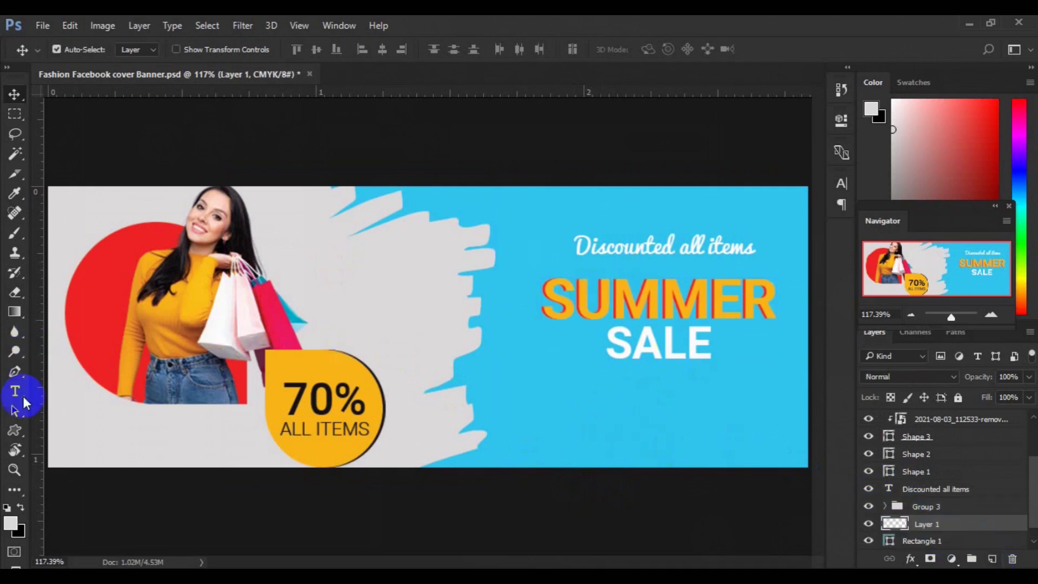
{"action": "left_click", "coordinate": [14, 430]}
{"action": "left_click", "coordinate": [81, 433]}
{"action": "left_click_drag", "start_coordinate": [570, 389], "coordinate": [772, 425]}
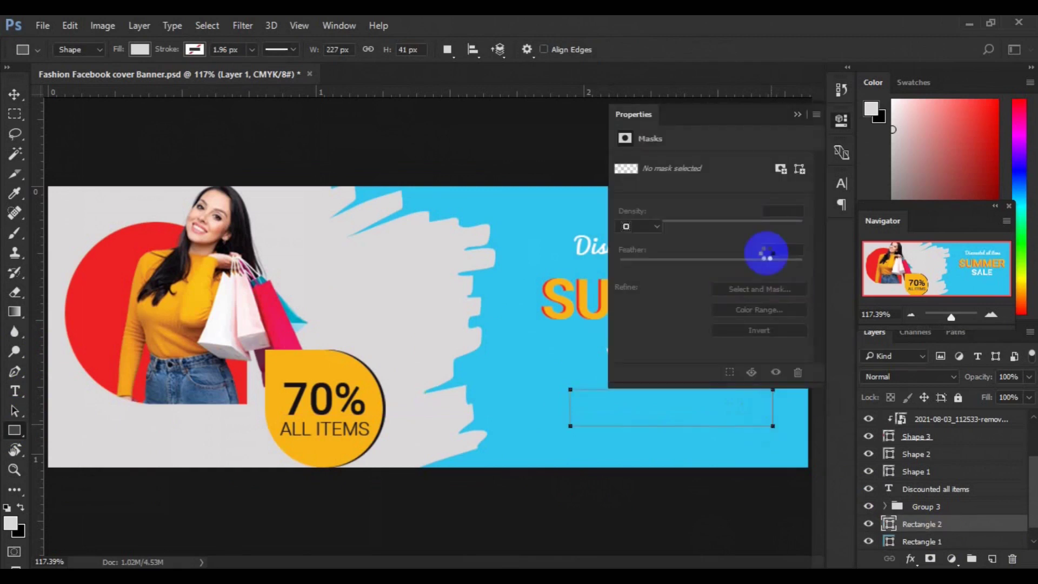
{"action": "left_click", "coordinate": [798, 114]}
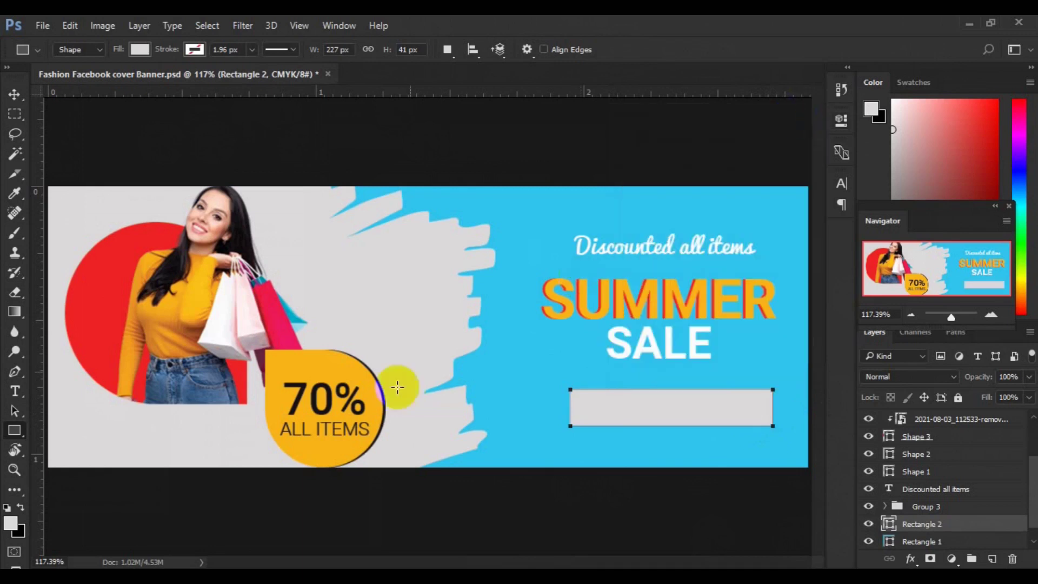
Step: Distort the new rectangle into a slanted parallelogram by pulling its lower-left and upper-right corners outward, and move it slightly left and down
{"action": "key", "text": "ctrl+t"}
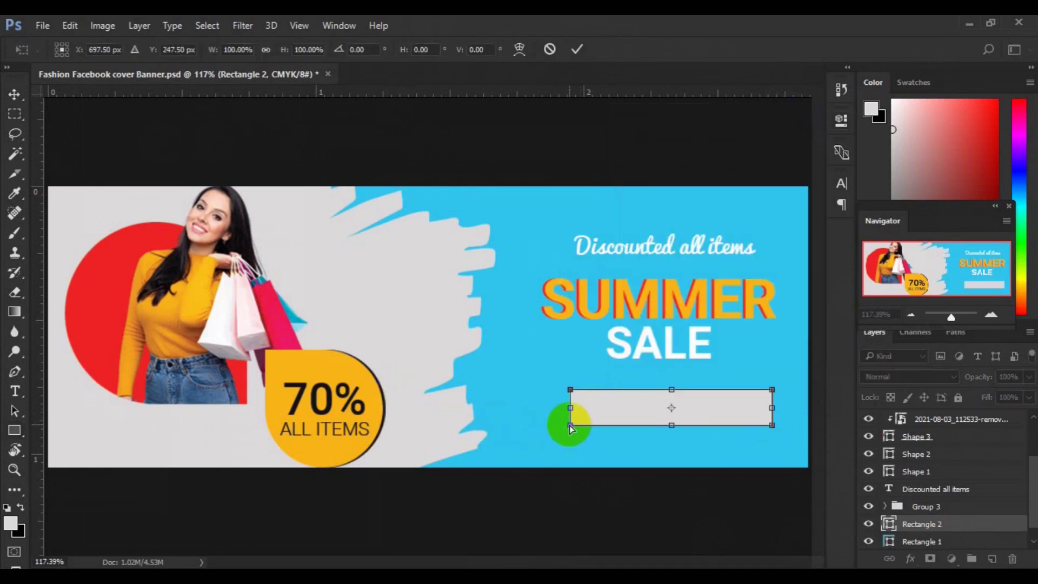
{"action": "left_click_drag", "start_coordinate": [570, 425], "coordinate": [558, 426]}
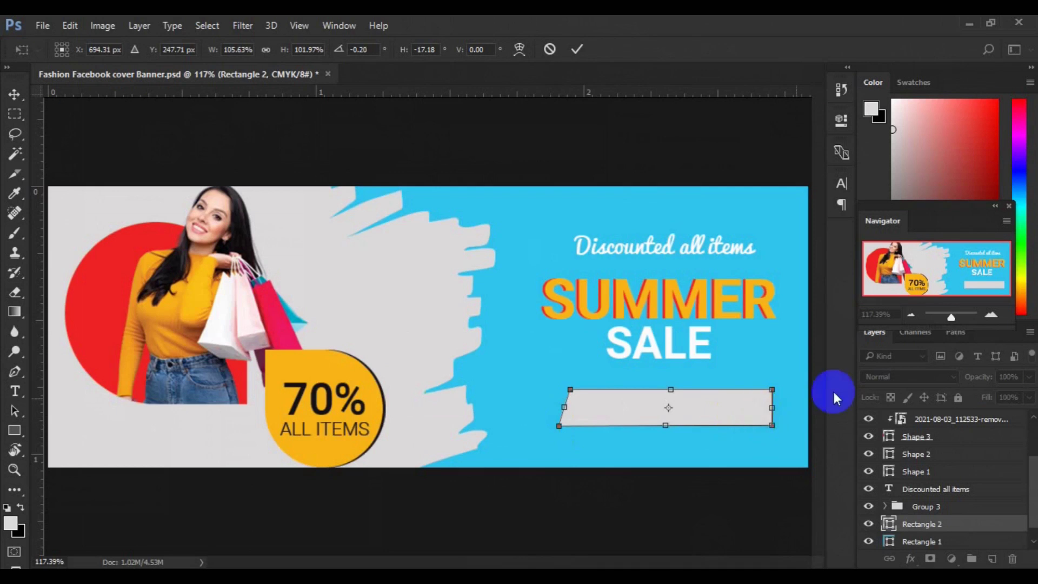
{"action": "left_click_drag", "start_coordinate": [772, 388], "coordinate": [786, 385]}
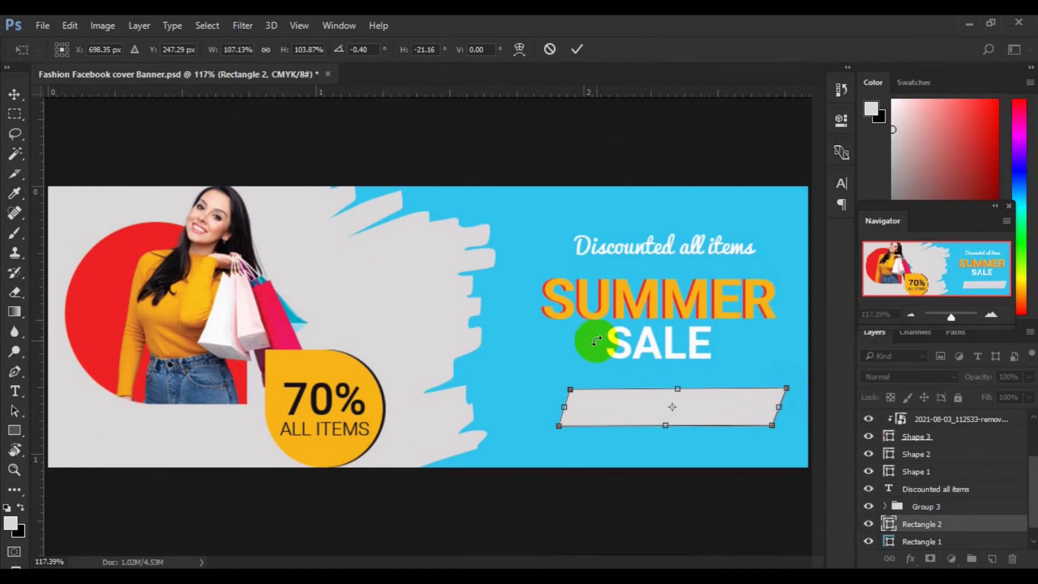
{"action": "left_click", "coordinate": [14, 95]}
{"action": "key", "text": "Return"}
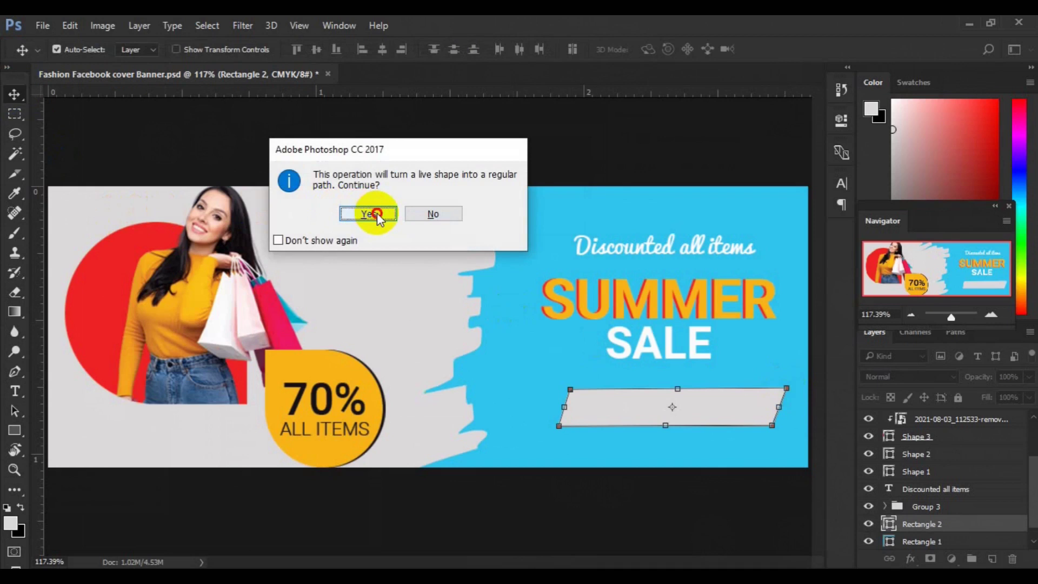
{"action": "left_click", "coordinate": [378, 215]}
{"action": "left_click_drag", "start_coordinate": [694, 422], "coordinate": [674, 424]}
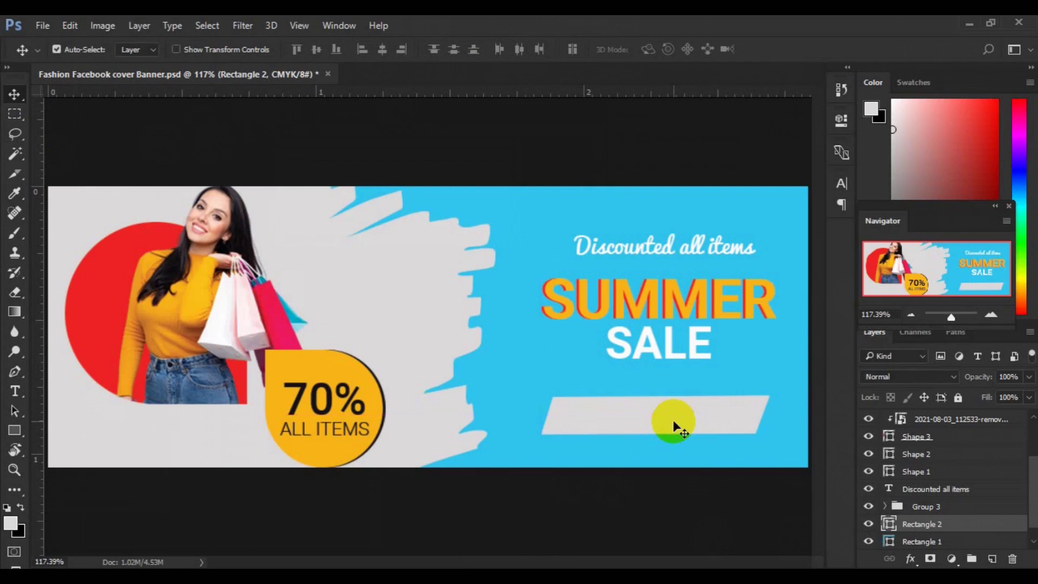
Step: Recolor the slanted bar with the yellow f8ad00 sampled from the 70% badge
{"action": "double_click", "coordinate": [890, 526]}
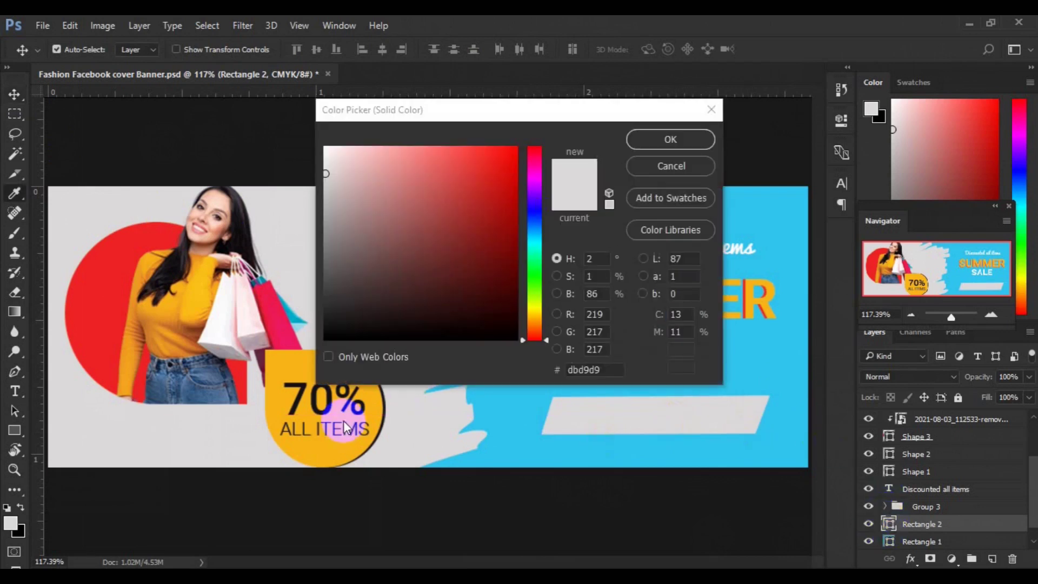
{"action": "left_click", "coordinate": [371, 413]}
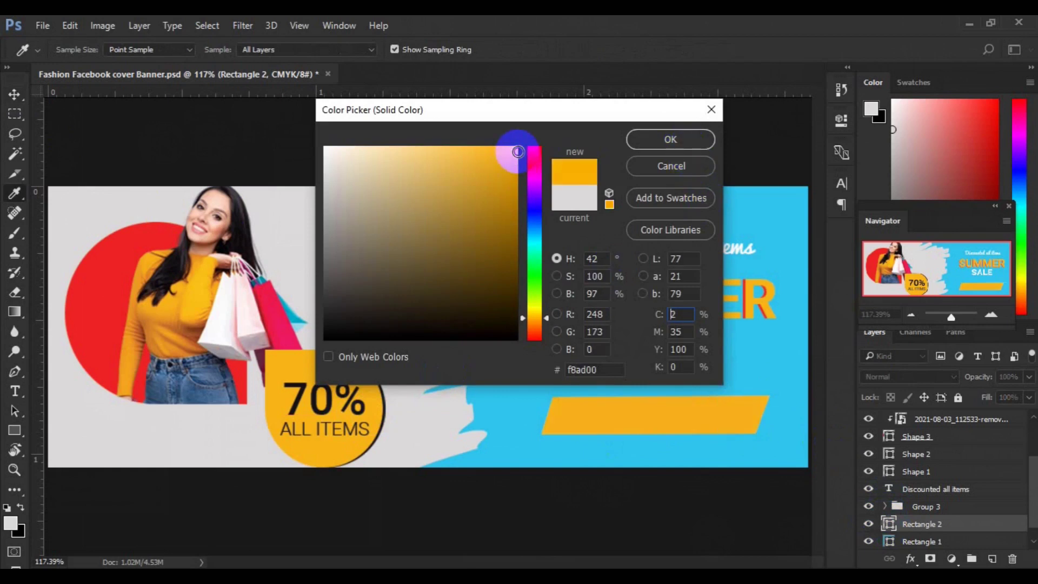
{"action": "left_click", "coordinate": [654, 140]}
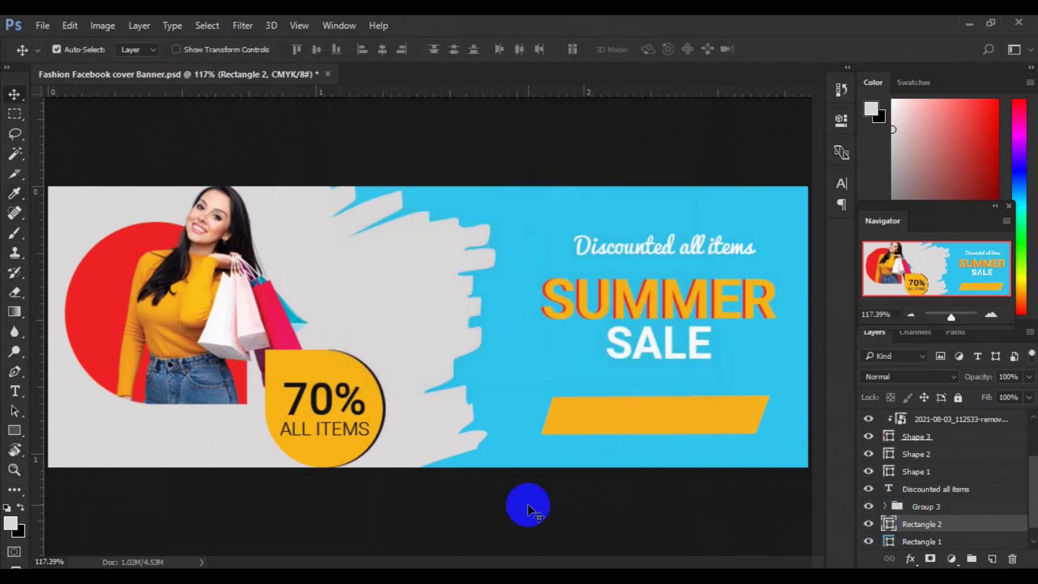
Step: Distort the yellow bar by pulling its lower-left corner slightly farther outward for a steeper slanted end
{"action": "key", "text": "ctrl+t"}
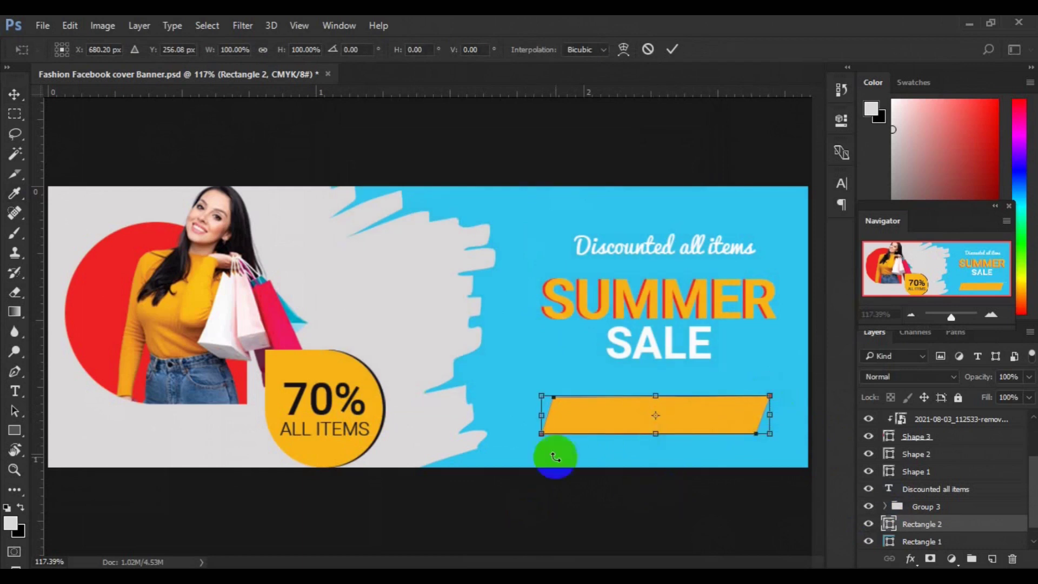
{"action": "left_click_drag", "start_coordinate": [543, 439], "coordinate": [536, 436]}
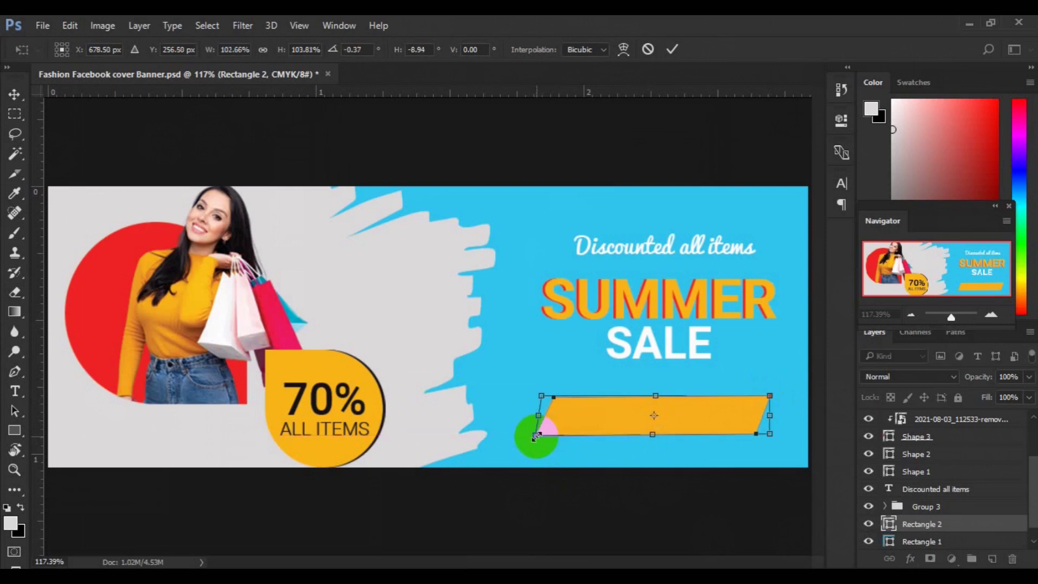
{"action": "left_click", "coordinate": [673, 49]}
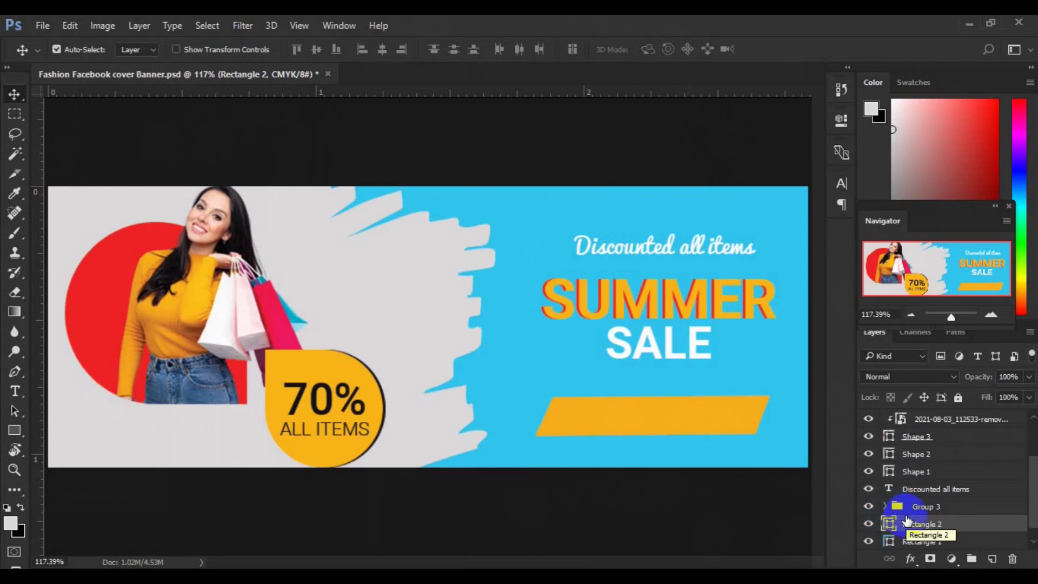
Step: Rasterize the slanted yellow bar (Rectangle 2) and delete its right-hand part with a rectangular selection, leaving the left slanted end
{"action": "right_click", "coordinate": [907, 519]}
{"action": "left_click", "coordinate": [790, 263]}
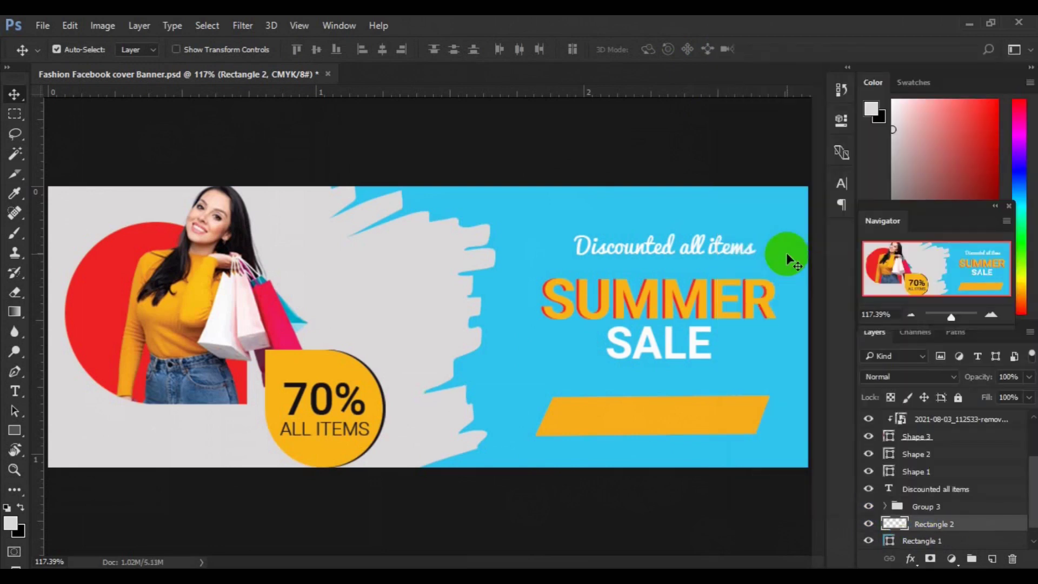
{"action": "left_click", "coordinate": [15, 115]}
{"action": "left_click_drag", "start_coordinate": [681, 376], "coordinate": [804, 452]}
{"action": "key", "text": "Delete"}
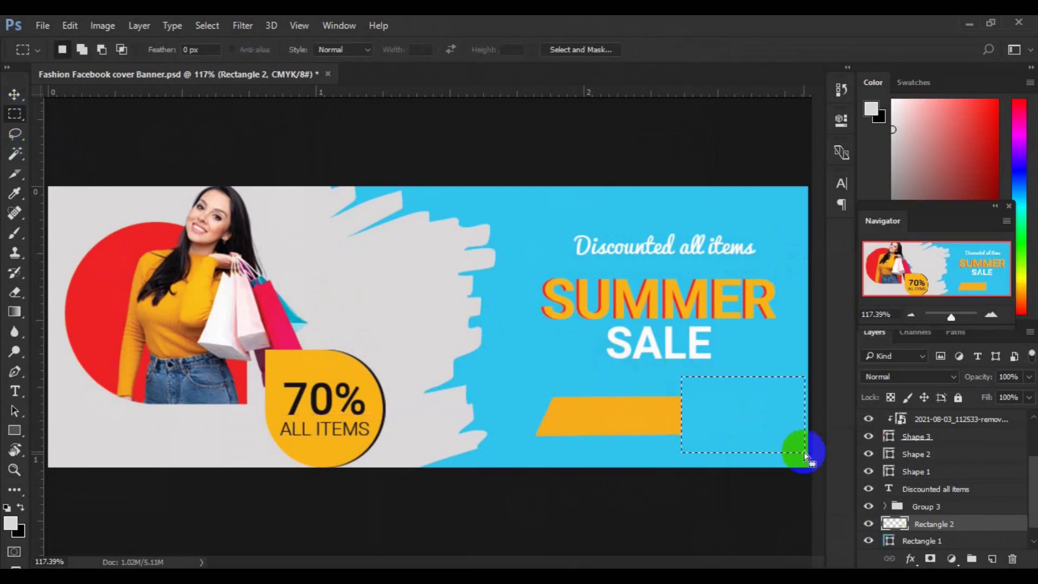
{"action": "left_click", "coordinate": [803, 452]}
{"action": "key", "text": "v"}
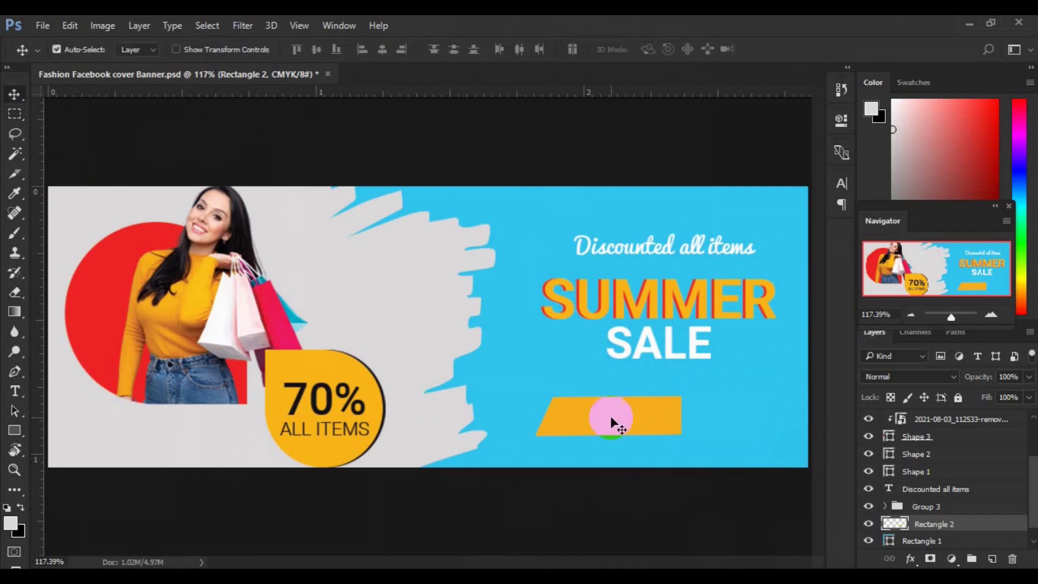
Step: Duplicate the remaining bar piece to the right and flip the copy horizontally and vertically to form a matching slanted end
{"action": "left_click_drag", "start_coordinate": [611, 416], "coordinate": [693, 415]}
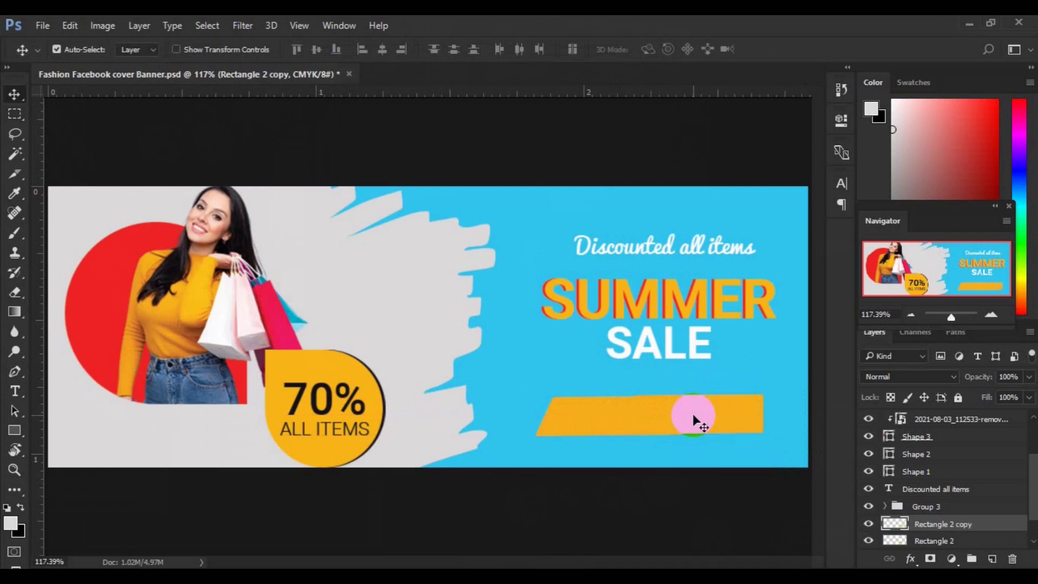
{"action": "key", "text": "ctrl+t"}
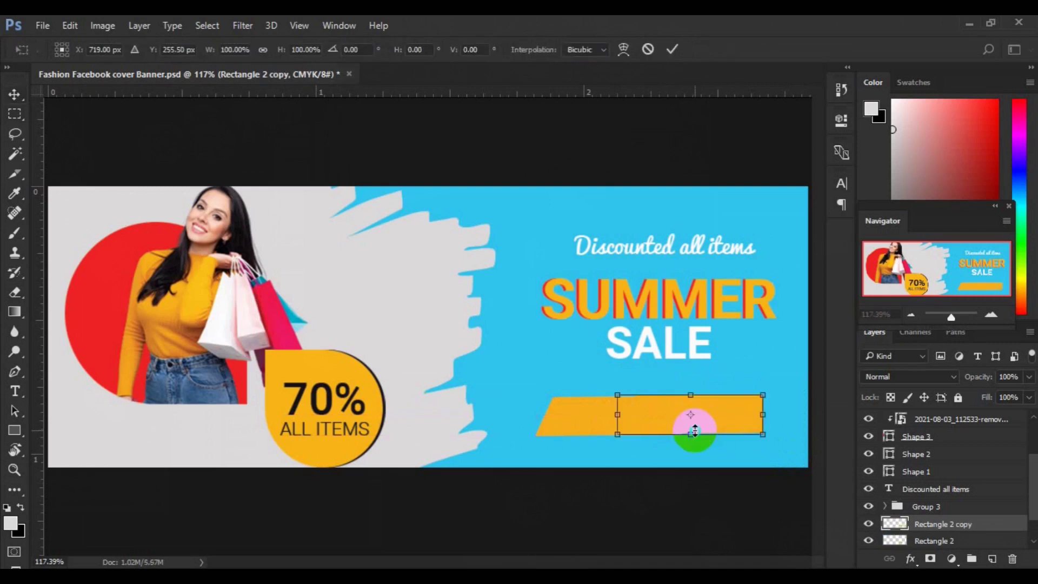
{"action": "right_click", "coordinate": [694, 429]}
{"action": "left_click", "coordinate": [764, 406]}
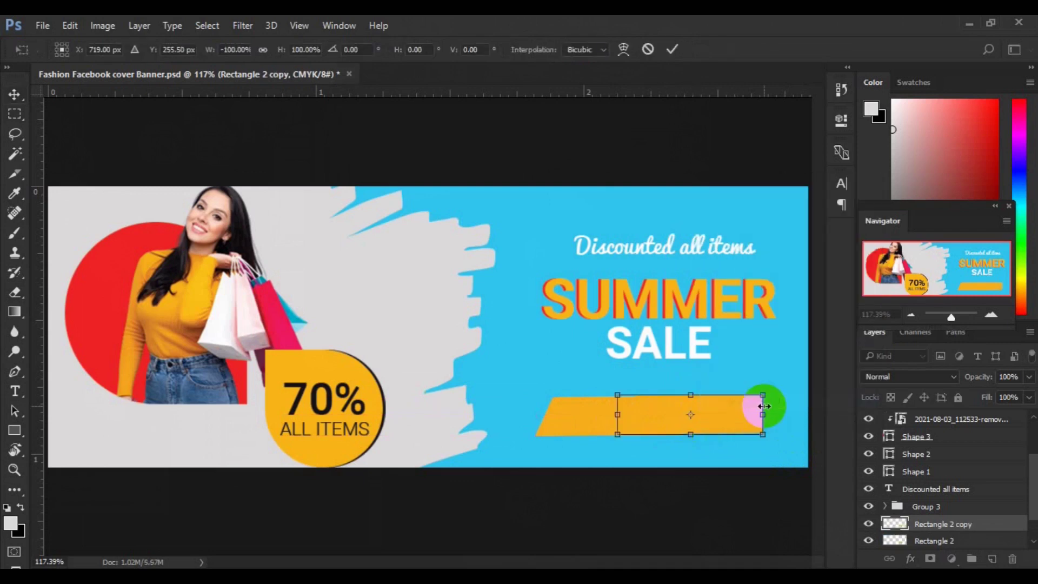
{"action": "right_click", "coordinate": [738, 419]}
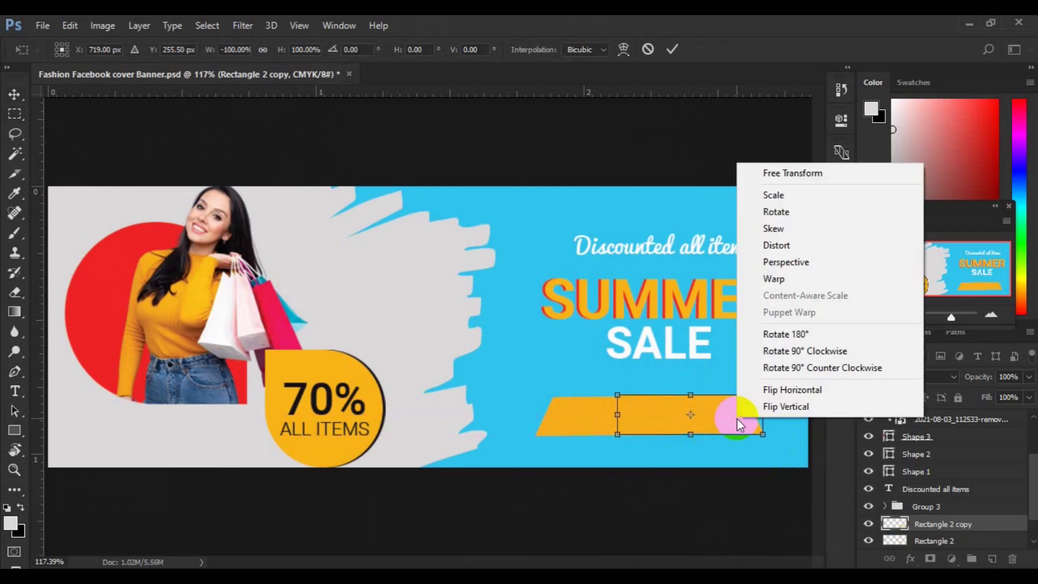
{"action": "left_click", "coordinate": [774, 408]}
{"action": "key", "text": "Return"}
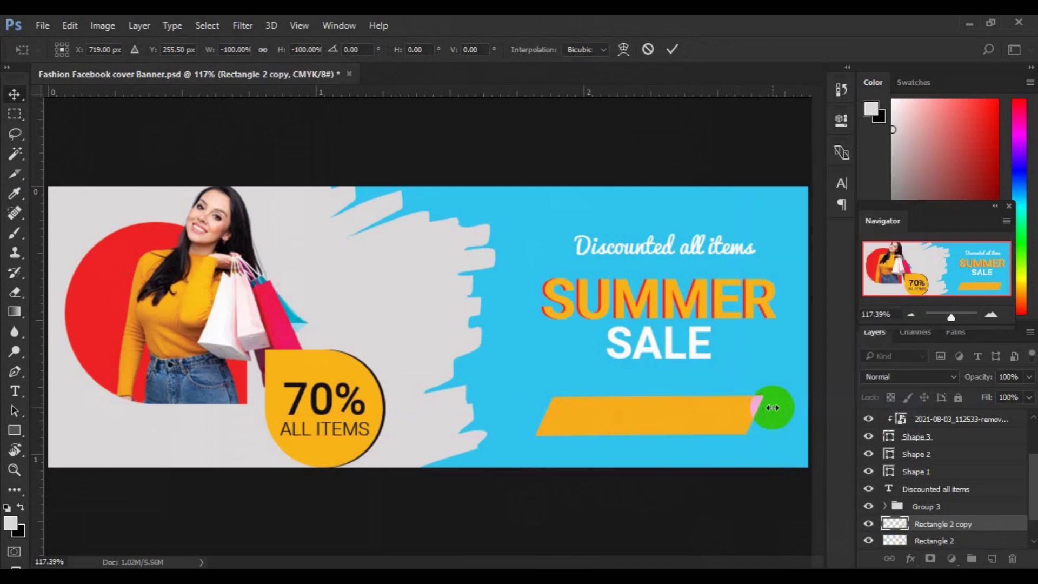
Step: Align the two bar halves by their vertical centers and convert both layers into one smart object
{"action": "left_click", "coordinate": [922, 523]}
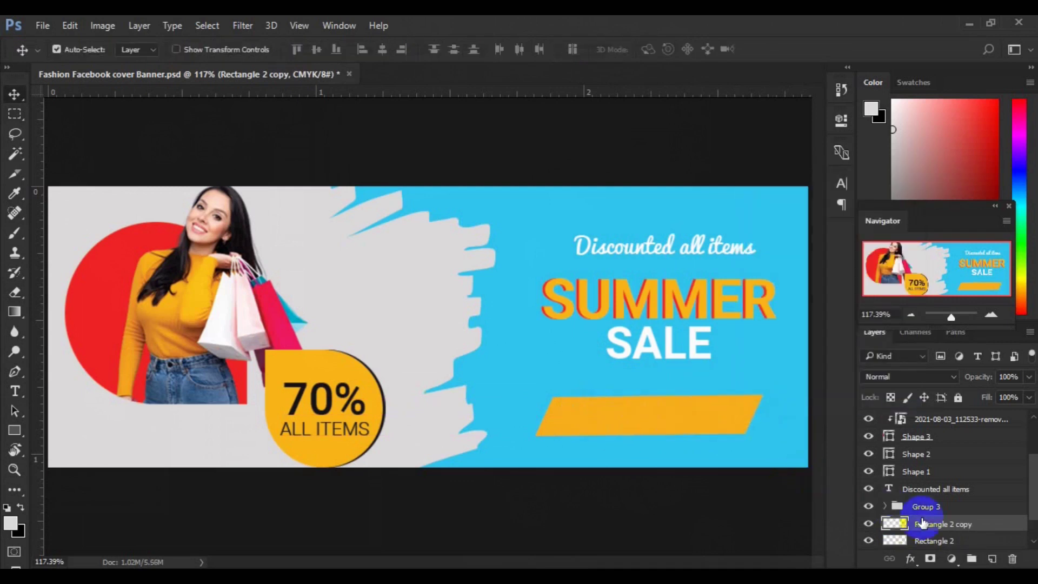
{"action": "left_click", "coordinate": [945, 540], "text": "ctrl"}
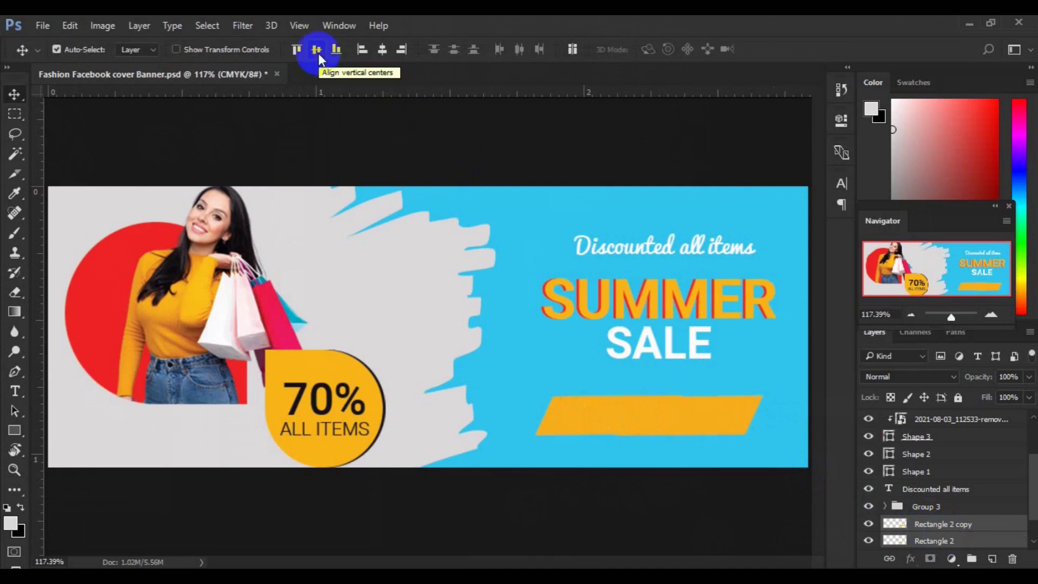
{"action": "left_click", "coordinate": [382, 51]}
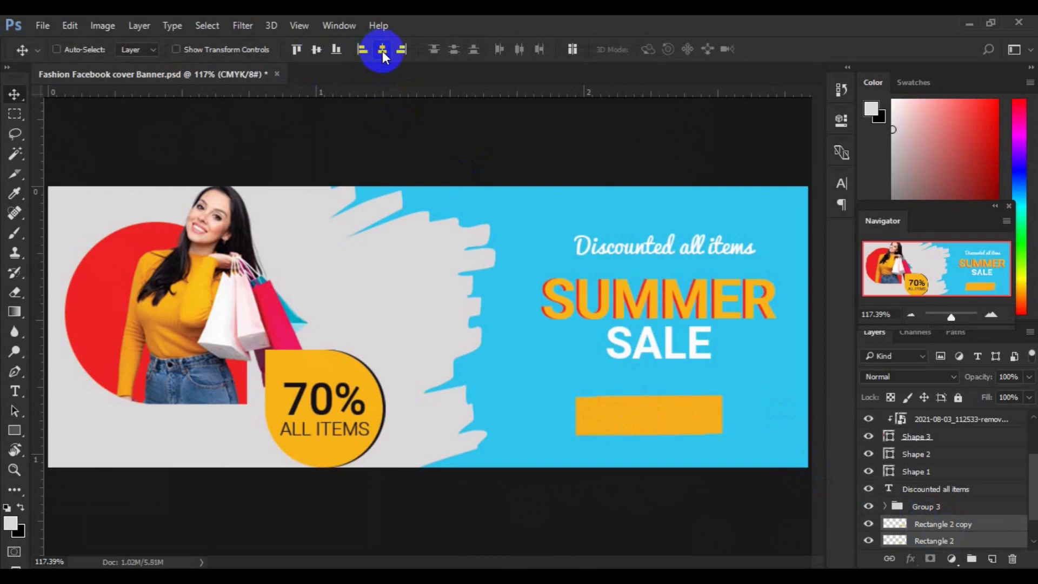
{"action": "key", "text": "ctrl+z"}
{"action": "right_click", "coordinate": [939, 524]}
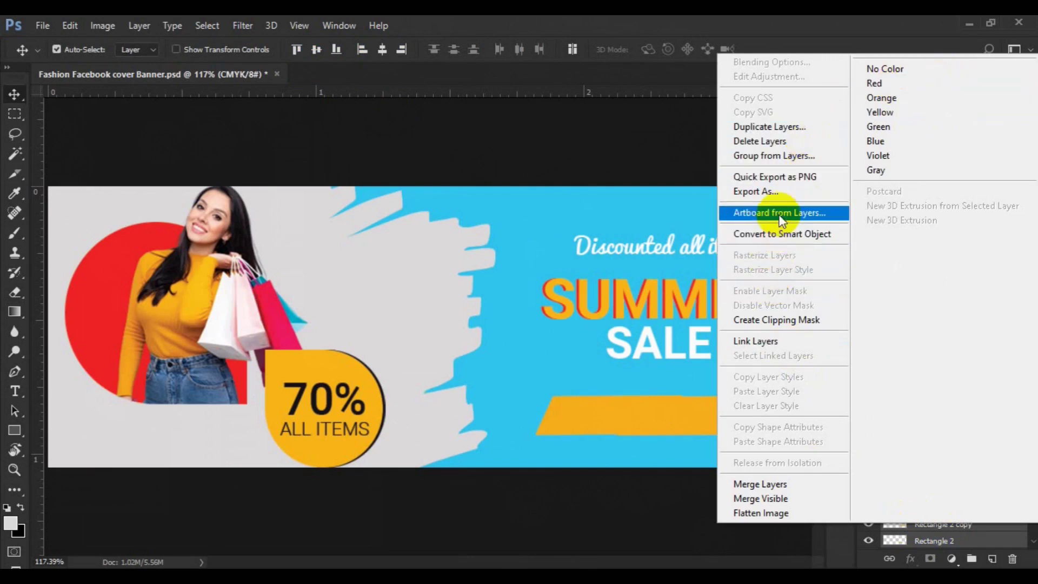
{"action": "left_click", "coordinate": [779, 234]}
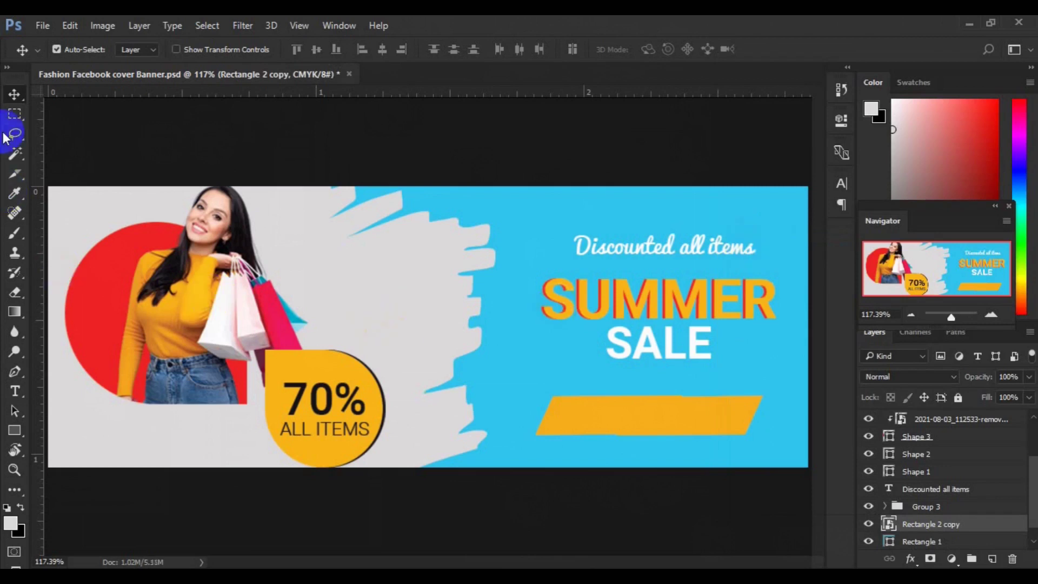
Step: Rasterize the combined bar and delete a thin strip along its upper edge to straighten it
{"action": "left_click", "coordinate": [15, 114]}
{"action": "left_click_drag", "start_coordinate": [543, 385], "coordinate": [775, 399]}
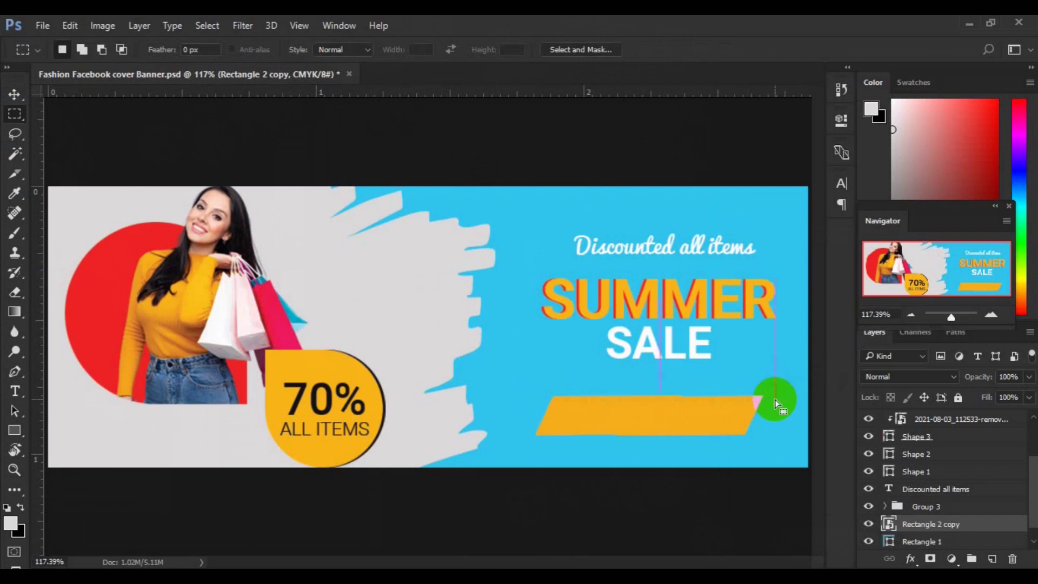
{"action": "key", "text": "Delete"}
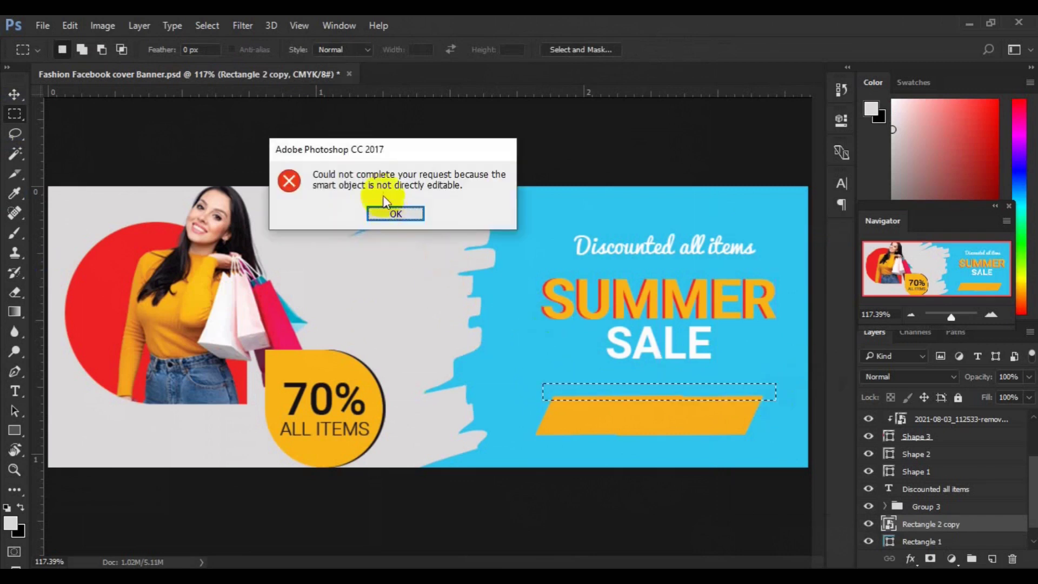
{"action": "left_click", "coordinate": [388, 212]}
{"action": "right_click", "coordinate": [941, 522]}
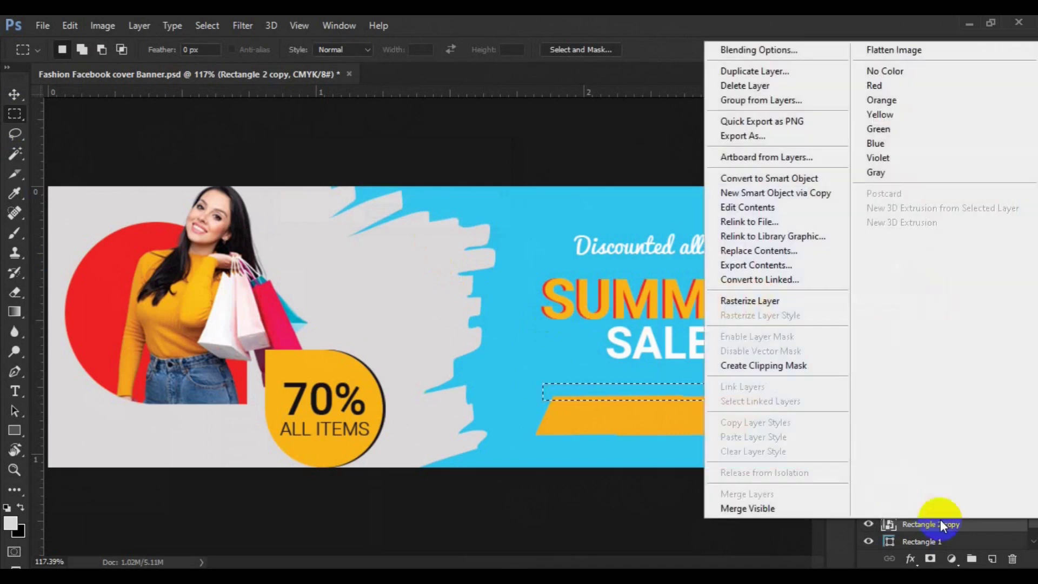
{"action": "left_click", "coordinate": [752, 301]}
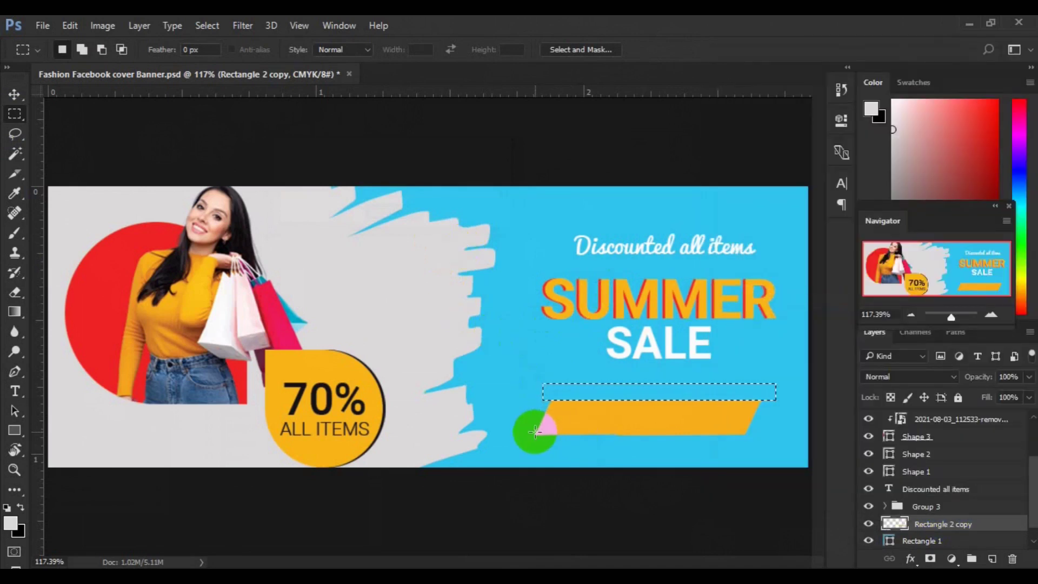
Step: Delete a thin strip along the bar's uneven lower edge and move the bar slightly right and down
{"action": "left_click_drag", "start_coordinate": [534, 431], "coordinate": [766, 451]}
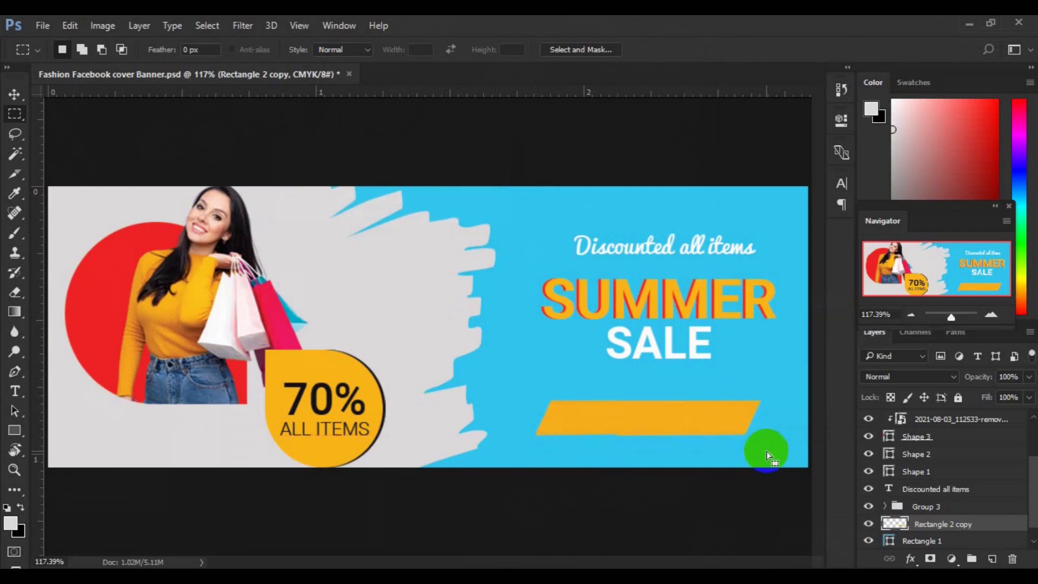
{"action": "key", "text": "Delete"}
{"action": "left_click", "coordinate": [767, 451]}
{"action": "key", "text": "v"}
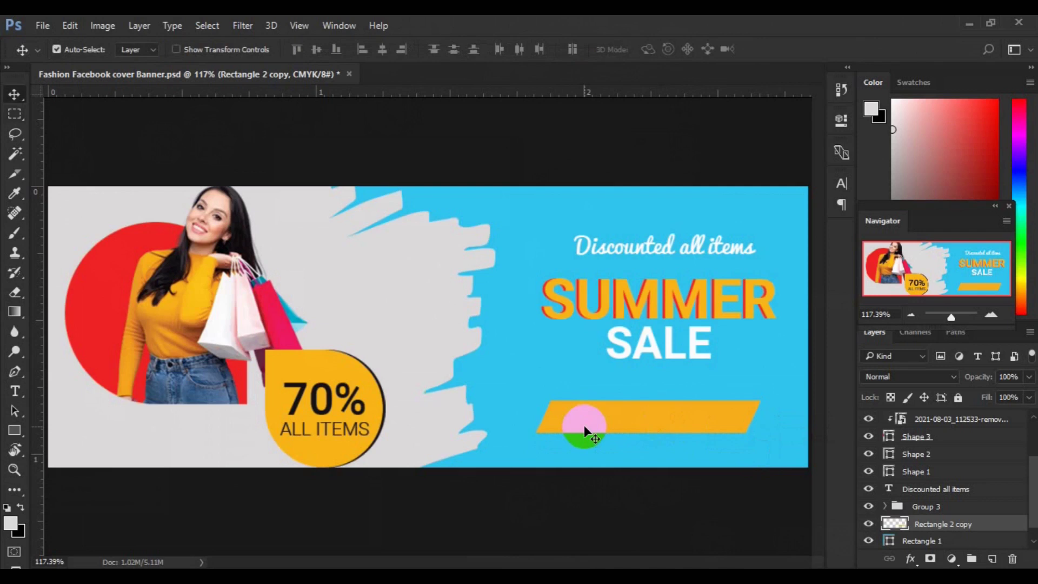
{"action": "left_click_drag", "start_coordinate": [605, 422], "coordinate": [622, 427]}
Step: Add the text "70% OFF" over the yellow bar on a new layer, using the red ed2224 sampled from the circle
{"action": "left_click", "coordinate": [991, 561]}
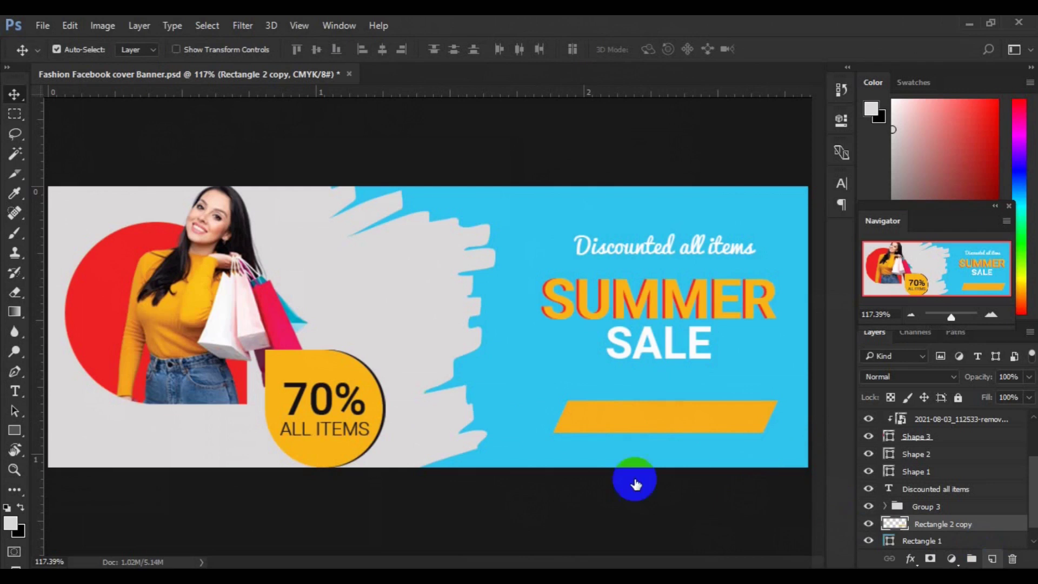
{"action": "left_click", "coordinate": [13, 392]}
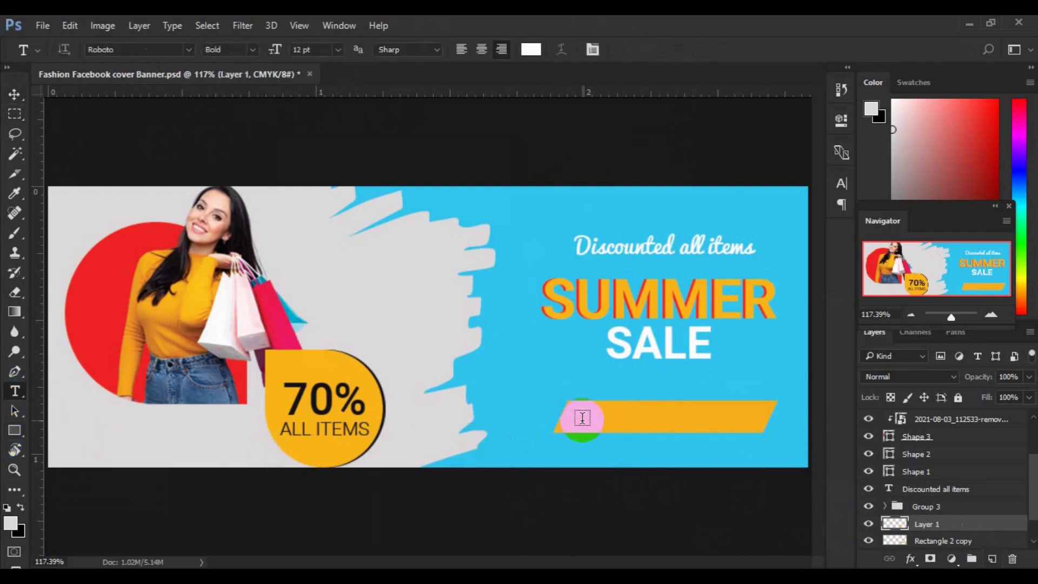
{"action": "left_click", "coordinate": [582, 418]}
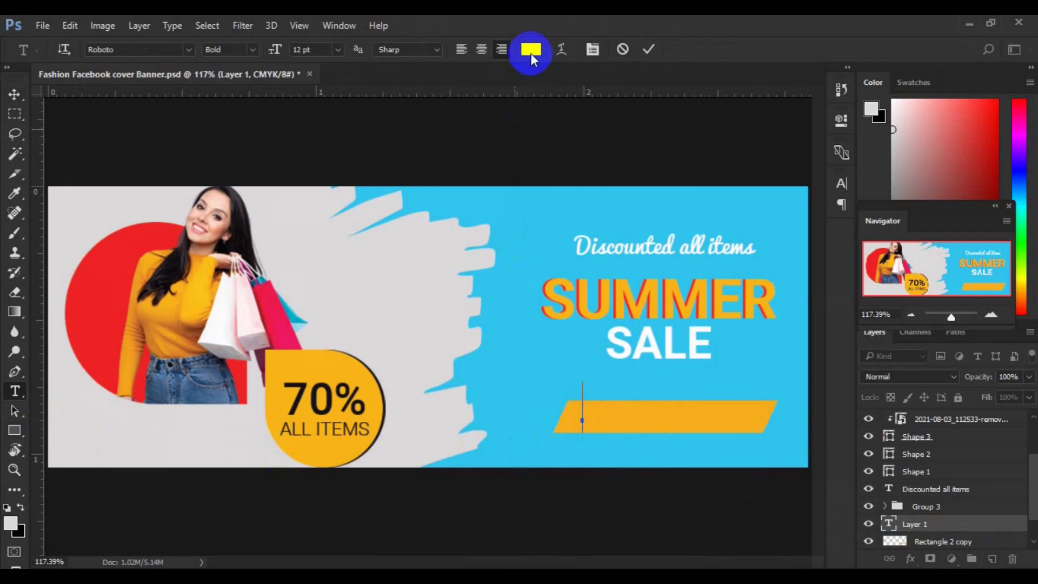
{"action": "left_click", "coordinate": [530, 50]}
{"action": "left_click", "coordinate": [99, 278]}
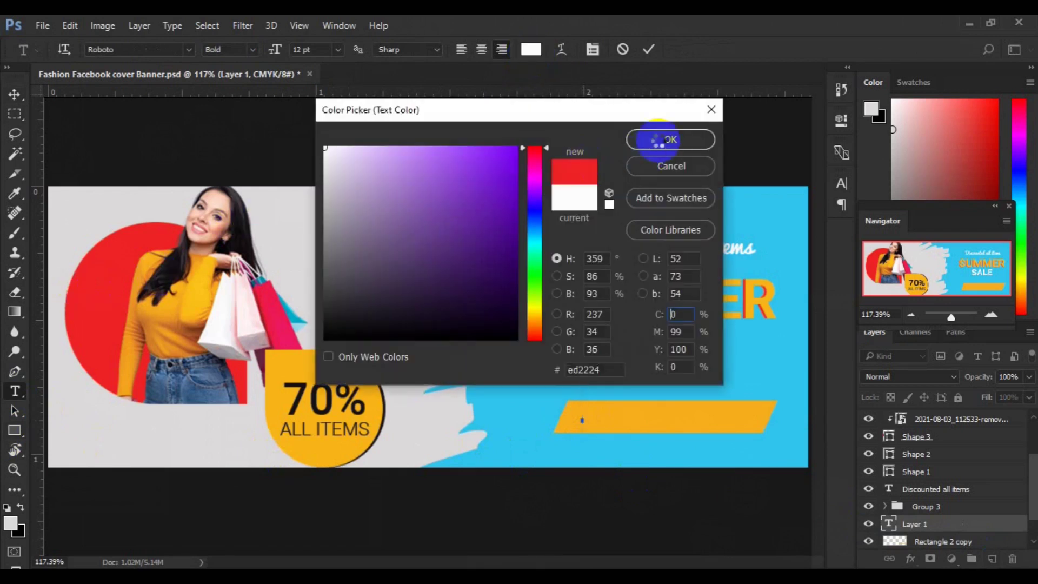
{"action": "left_click", "coordinate": [660, 142]}
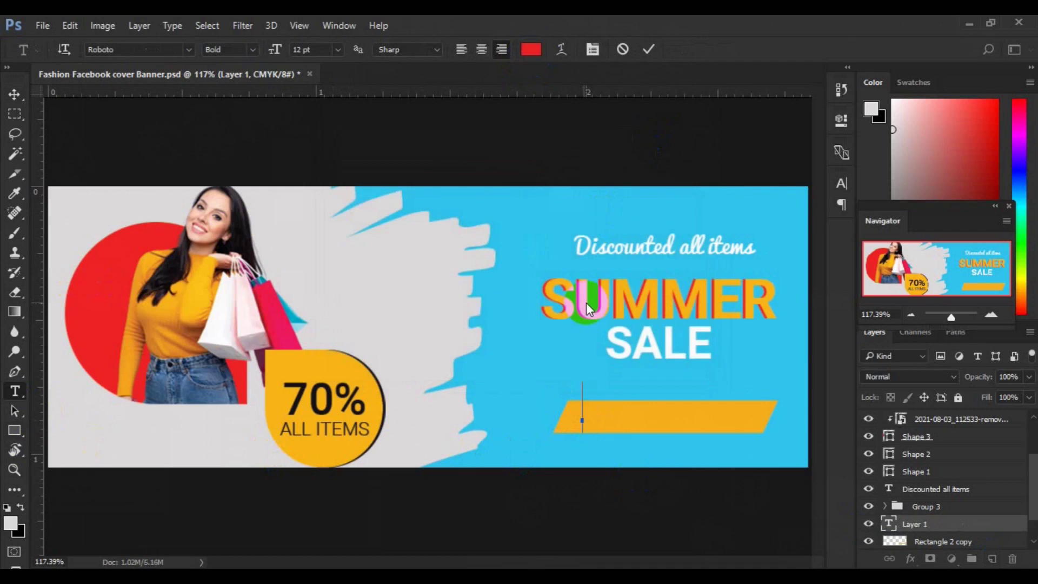
{"action": "type", "text": "70%"}
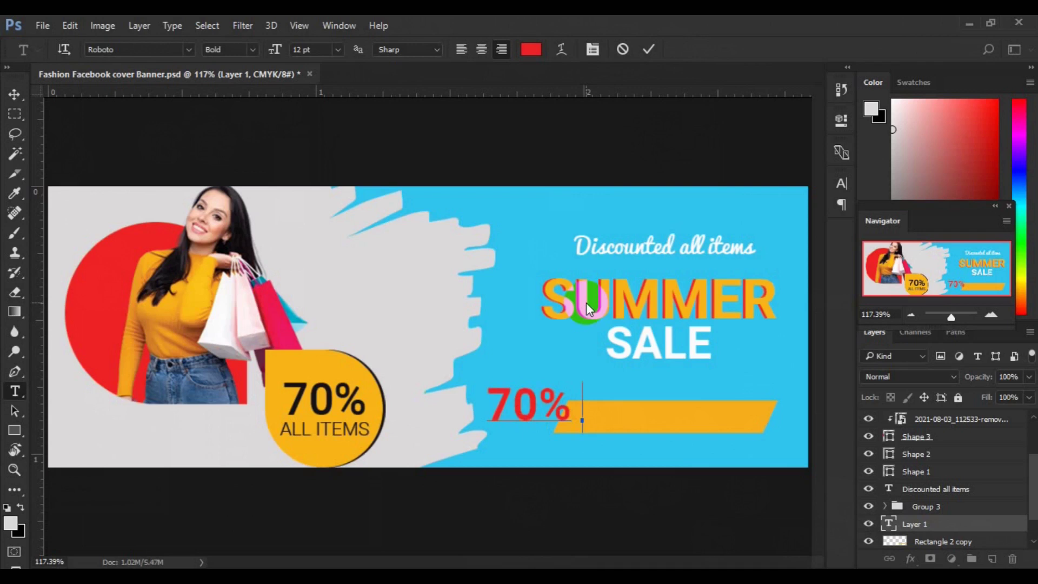
{"action": "type", "text": "OFF"}
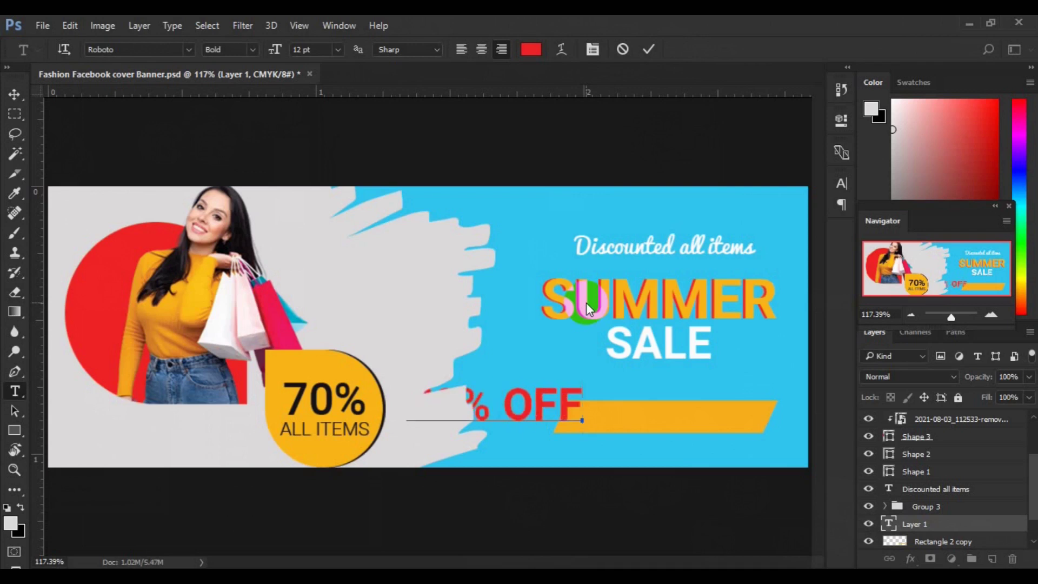
Step: Set the "70% OFF" text size to 6 pt and recolor the text black
{"action": "key", "text": "ctrl+a"}
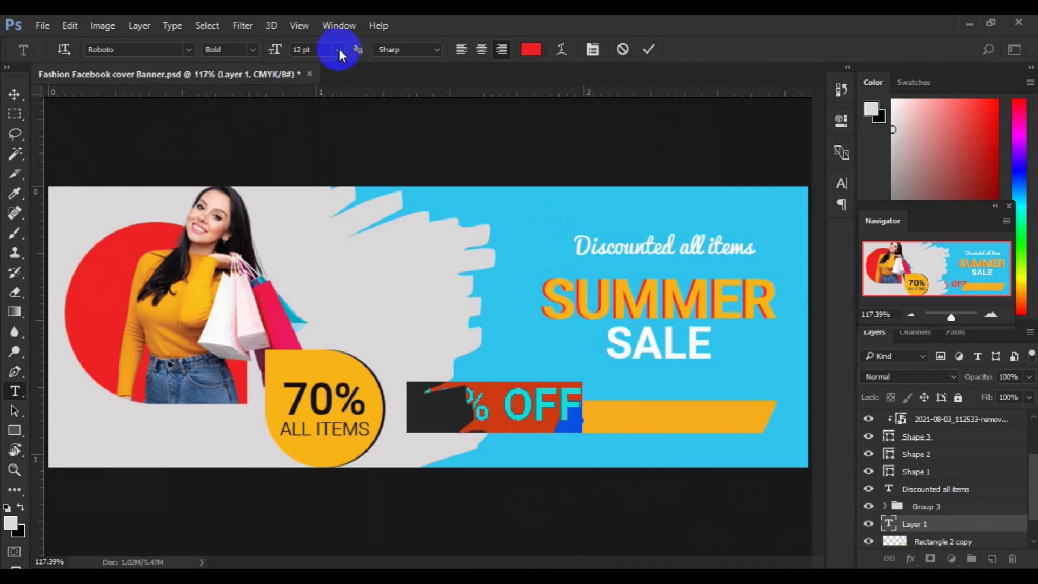
{"action": "left_click", "coordinate": [339, 49]}
{"action": "left_click", "coordinate": [338, 93]}
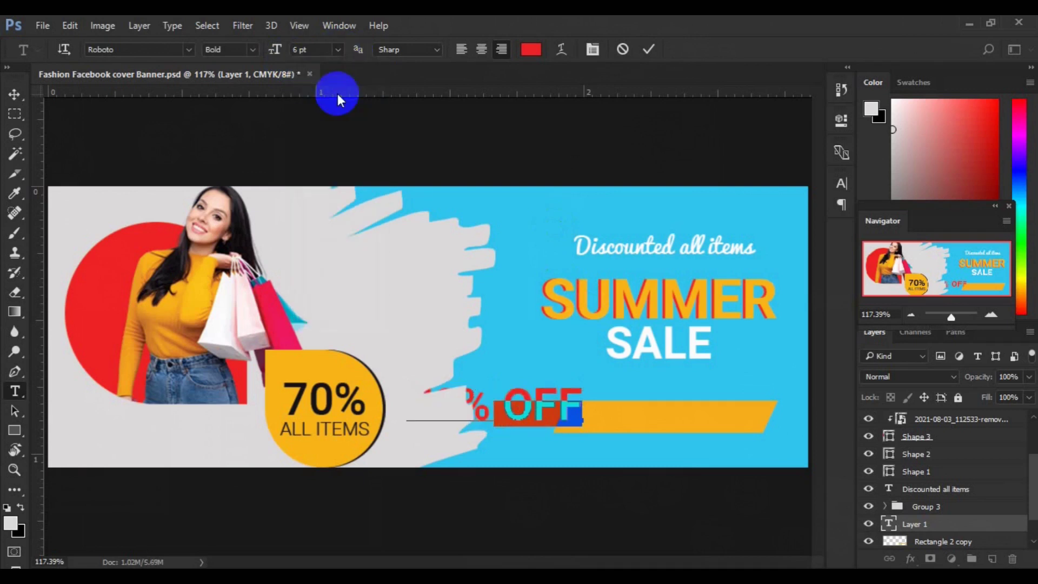
{"action": "left_click", "coordinate": [532, 50]}
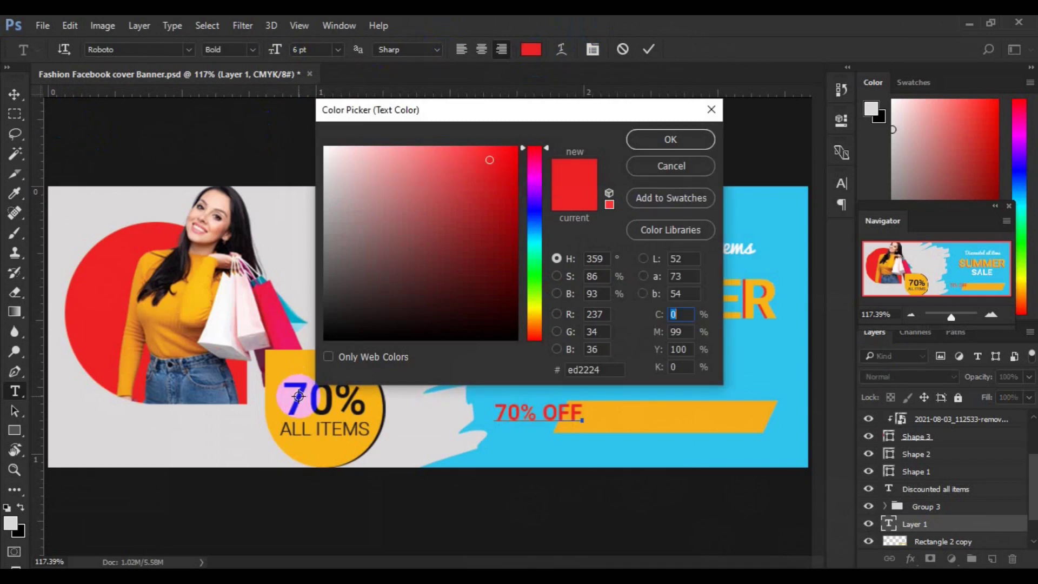
{"action": "left_click", "coordinate": [298, 396]}
{"action": "left_click", "coordinate": [510, 333]}
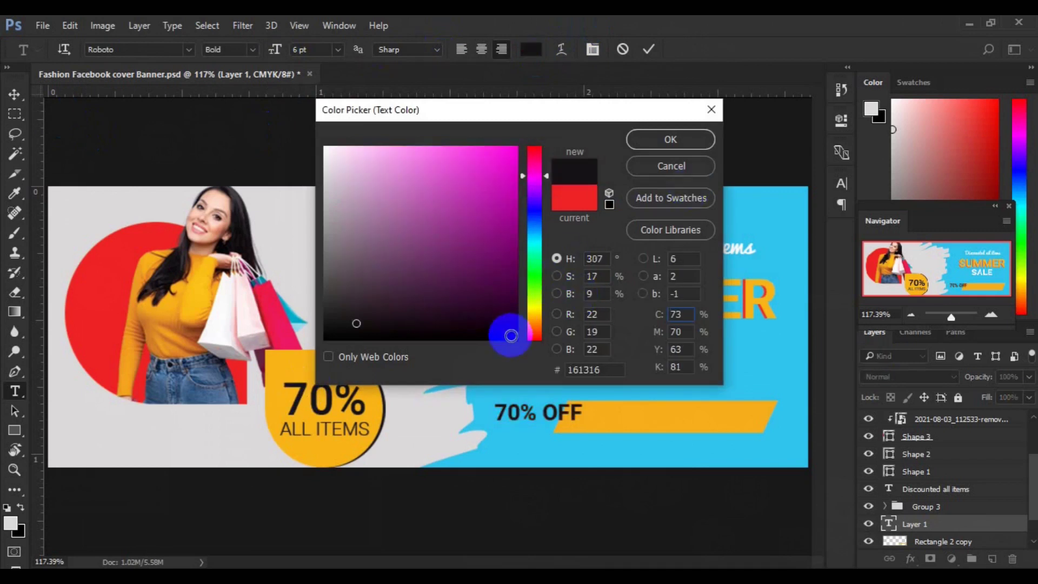
{"action": "left_click", "coordinate": [671, 142]}
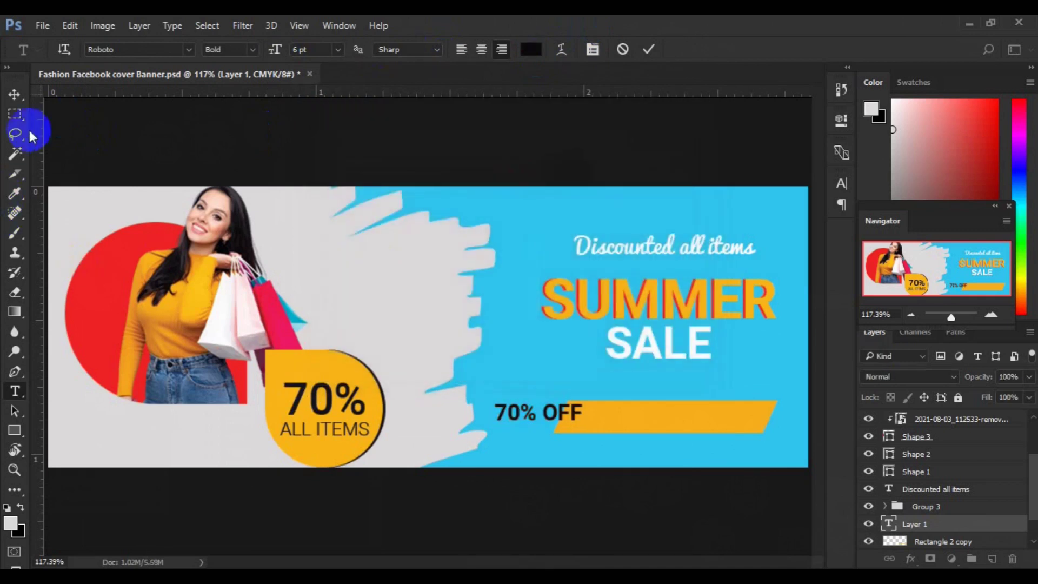
Step: Move the "70% OFF" text onto the middle of the yellow bar and select the text and bar layers together for alignment
{"action": "key", "text": "ctrl+Return"}
{"action": "left_click_drag", "start_coordinate": [536, 418], "coordinate": [663, 425]}
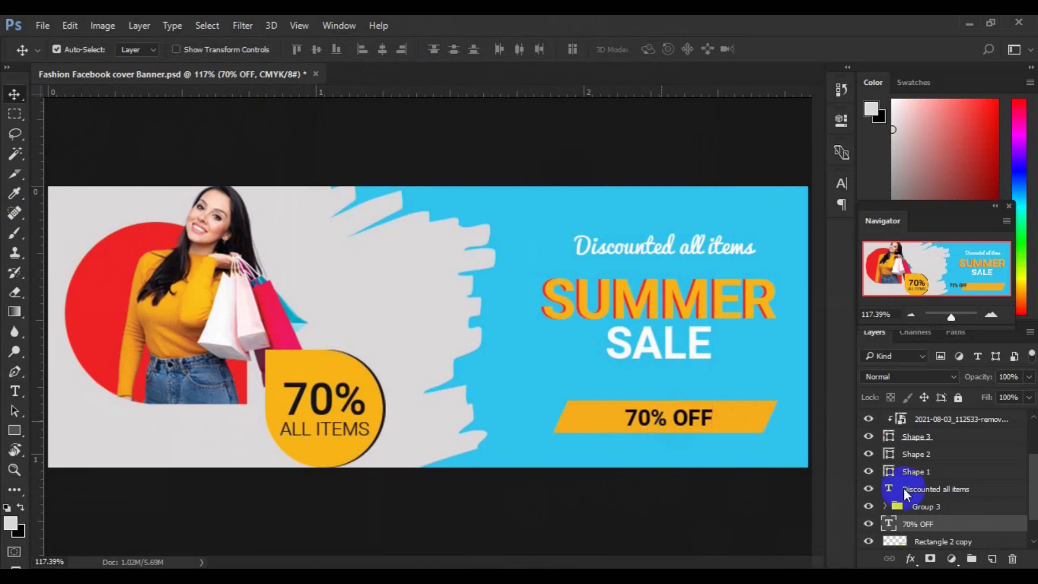
{"action": "left_click", "coordinate": [1034, 541]}
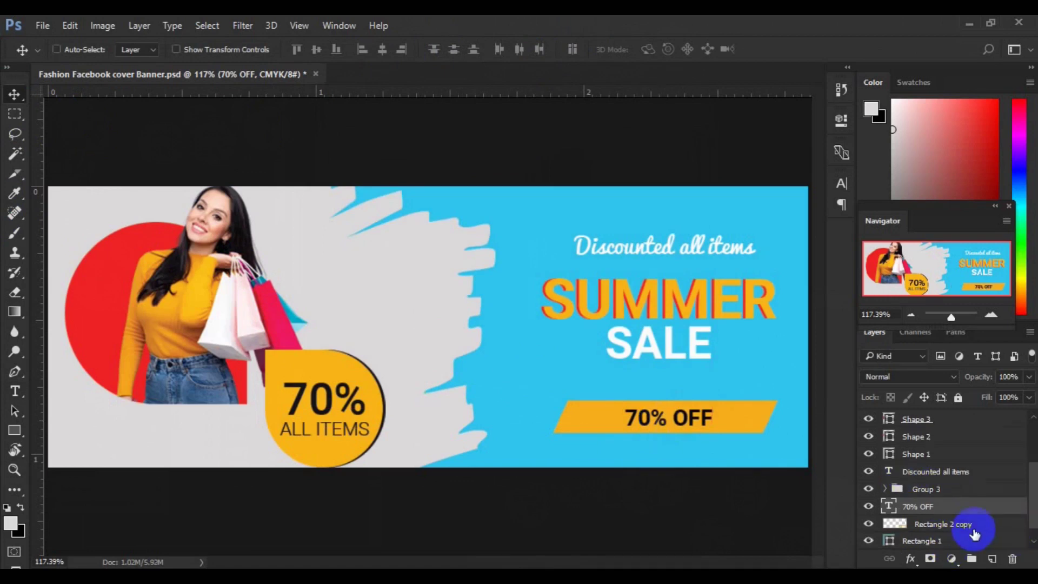
{"action": "left_click", "coordinate": [975, 534], "text": "ctrl"}
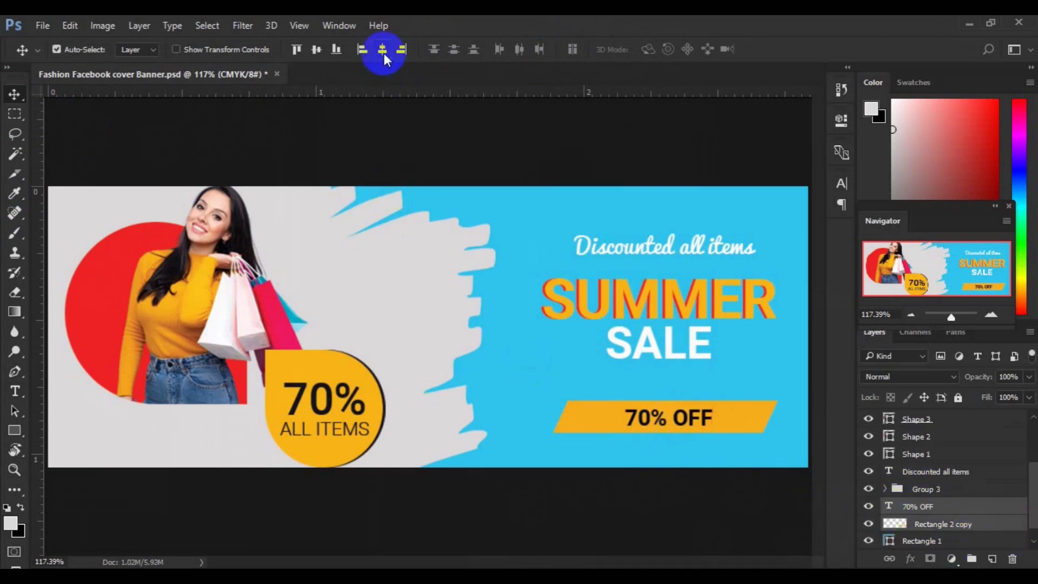